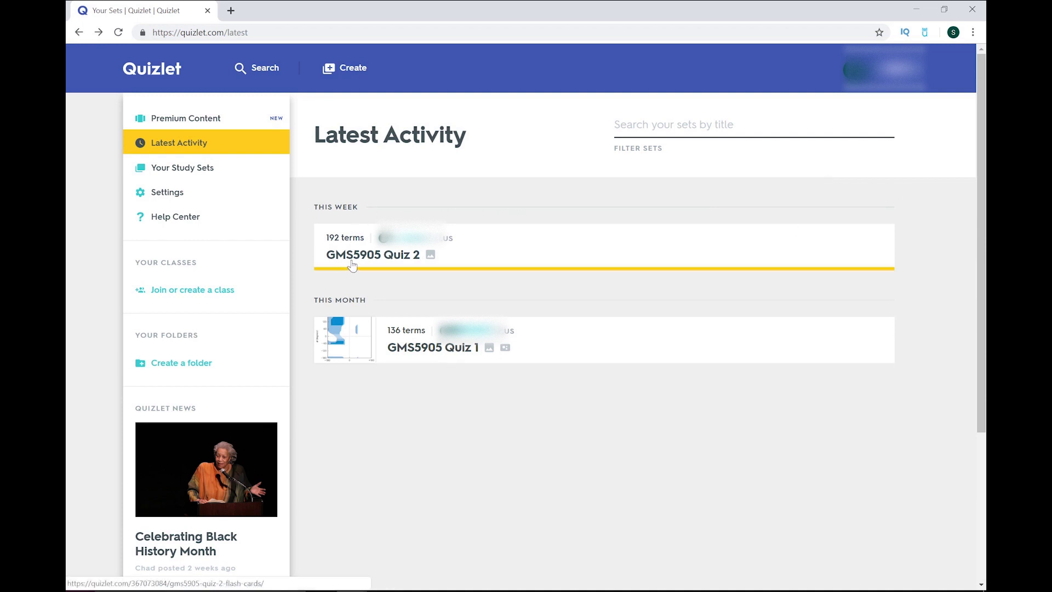
Step: Search Quizlet for 'bsc 2005' study sets and browse the results
left_click(251, 74)
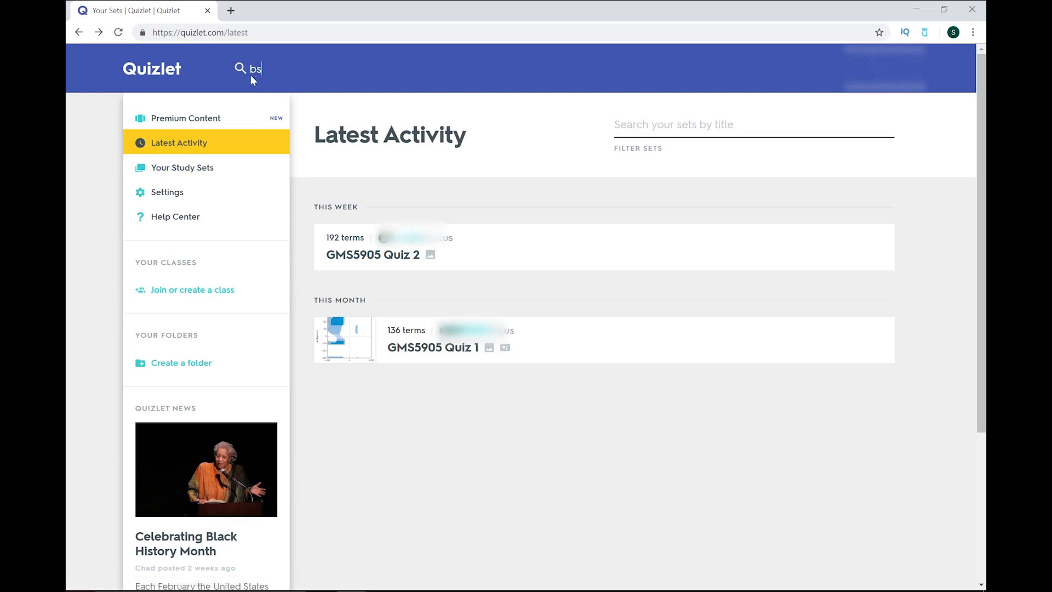
type("bsc 2005")
key("Return")
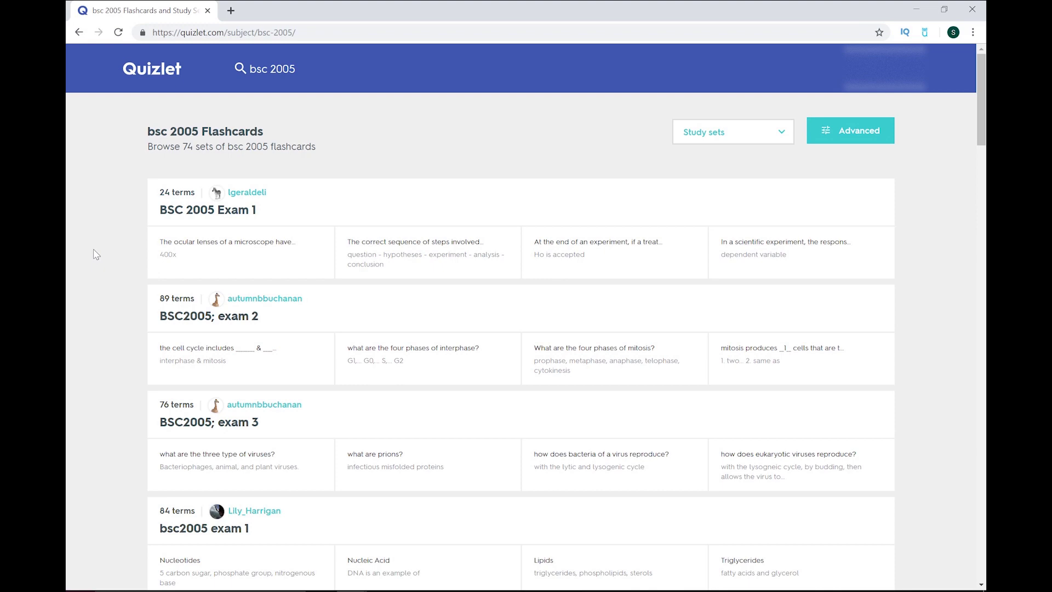
scroll(97, 254, "down", 3)
scroll(97, 254, "down", 4)
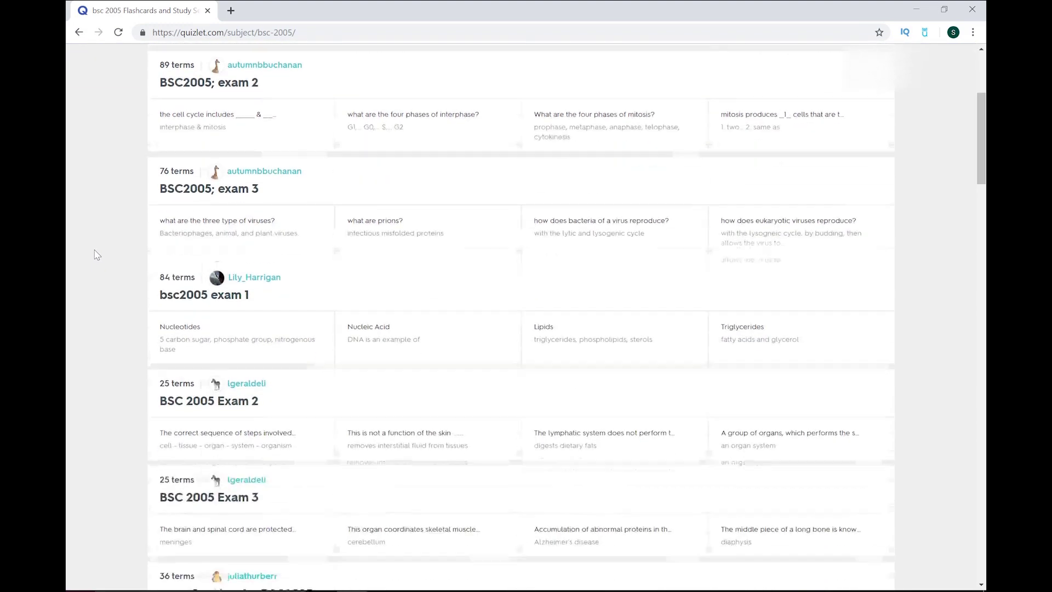
scroll(98, 255, "down", 2)
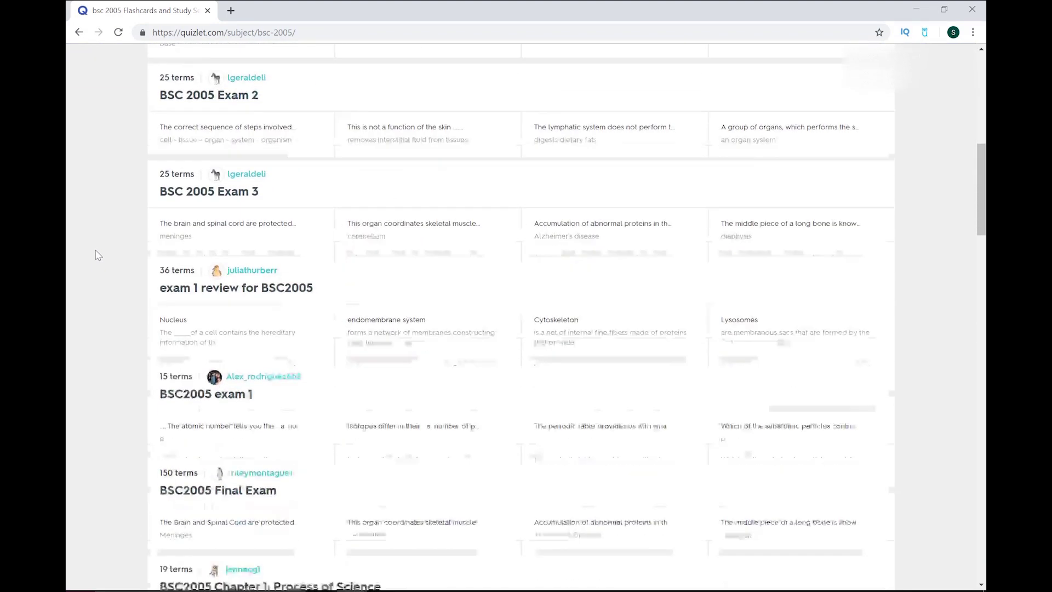
scroll(98, 255, "up", 5)
scroll(95, 250, "up", 5)
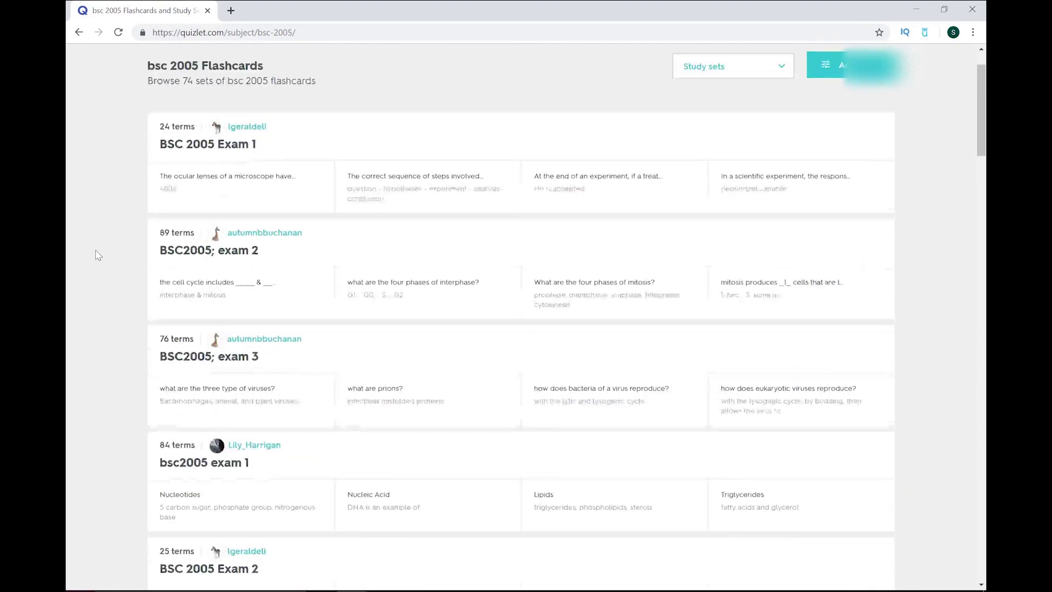
Step: Look through the BSC 2005 Exam 1 set, then return to Latest Activity
left_click(175, 219)
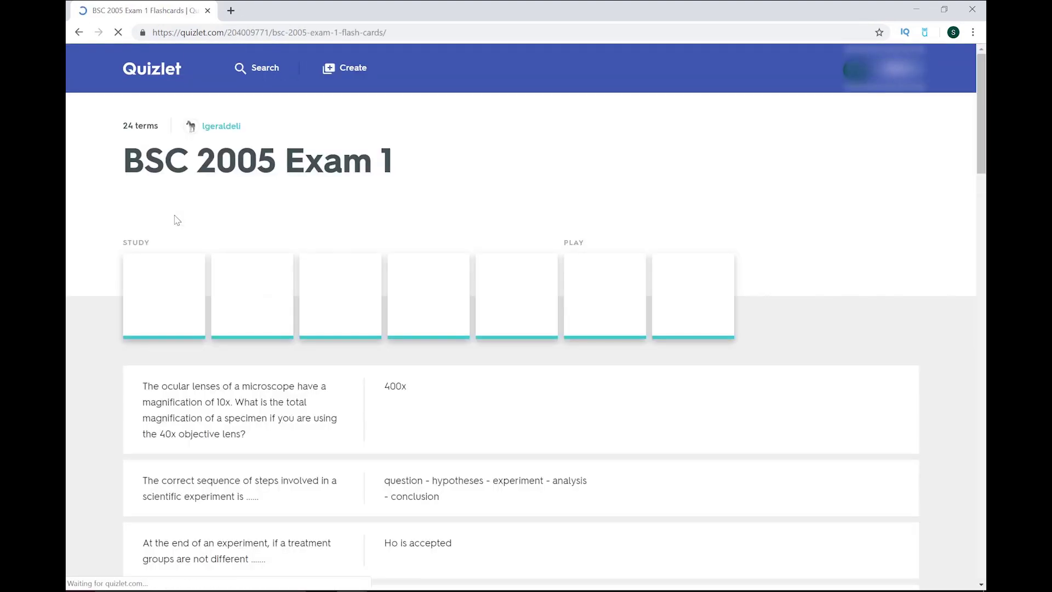
scroll(106, 318, "down", 1)
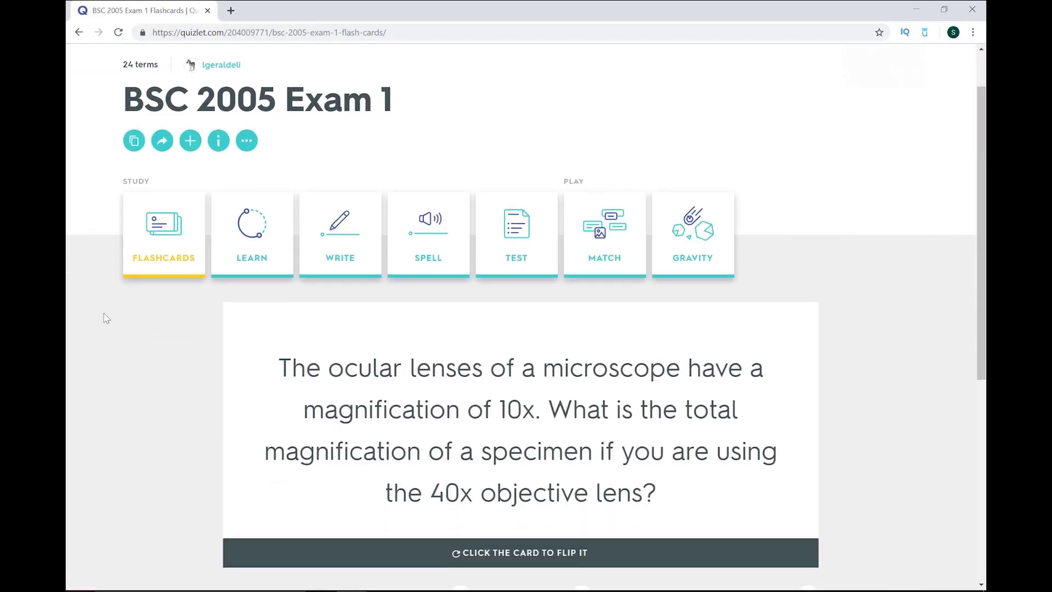
scroll(106, 318, "down", 6)
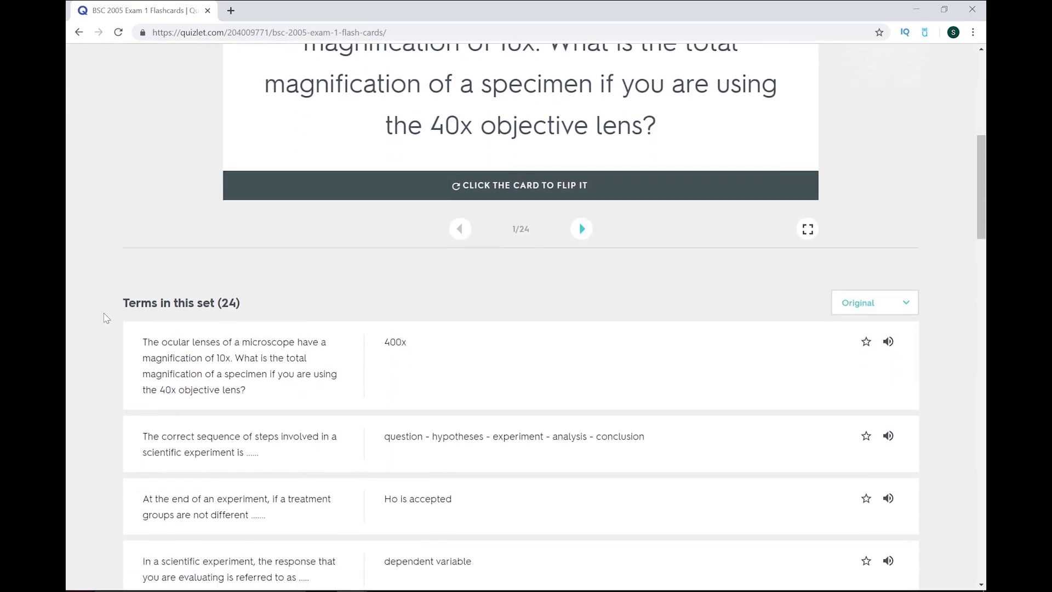
scroll(105, 318, "down", 7)
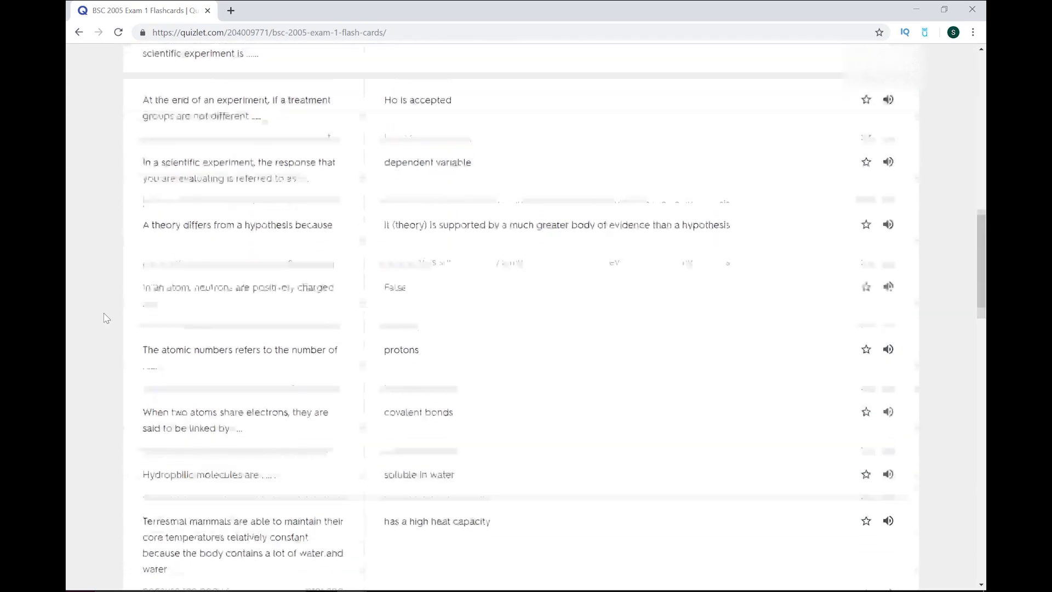
scroll(105, 318, "up", 15)
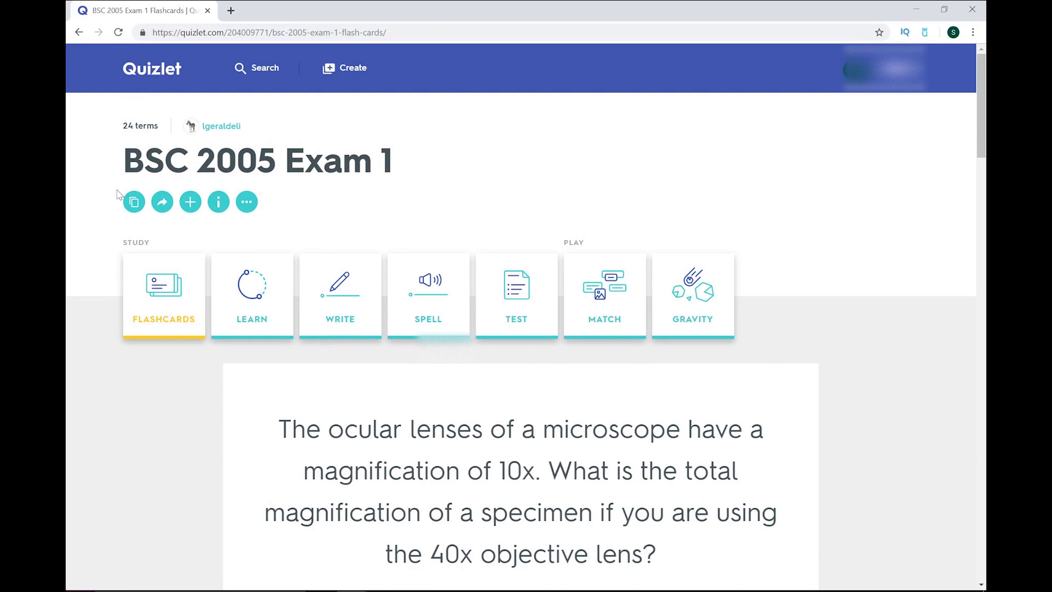
left_click(157, 73)
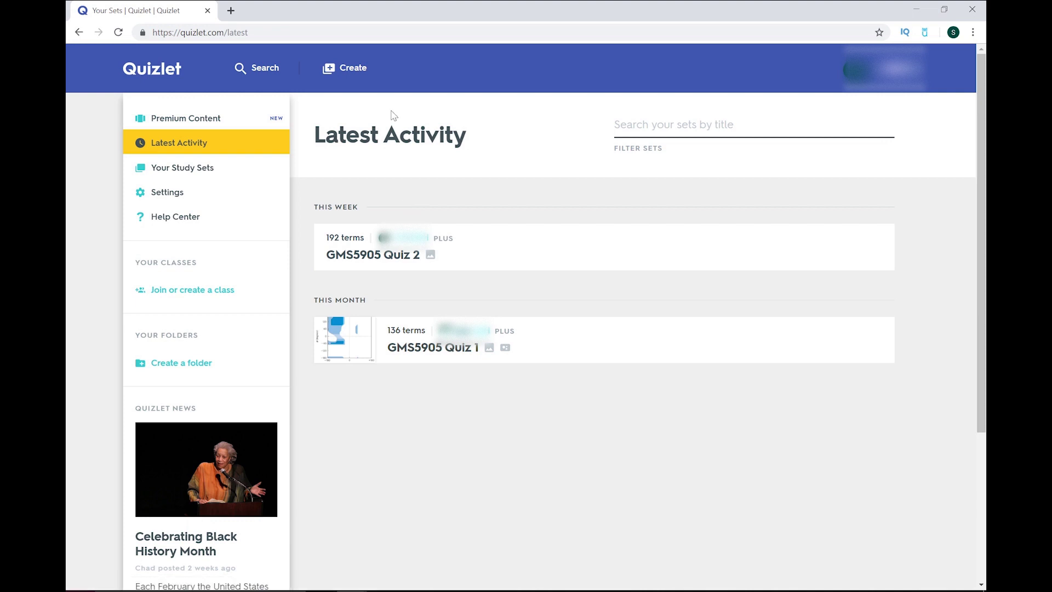
Step: Start a new study set, keeping visibility at Everyone and editing at Just me
left_click(354, 75)
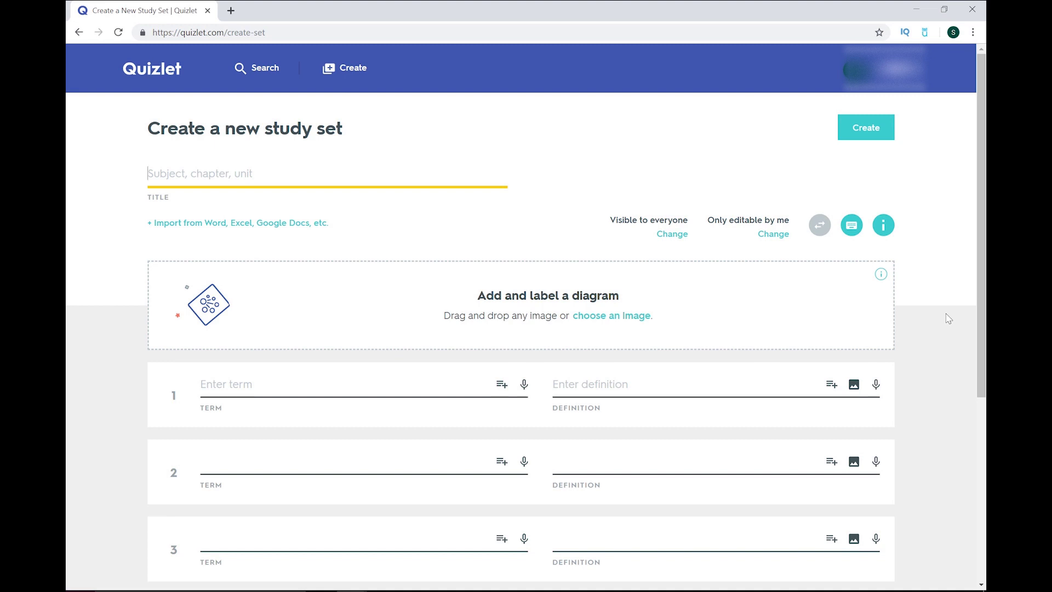
scroll(949, 319, "down", 5)
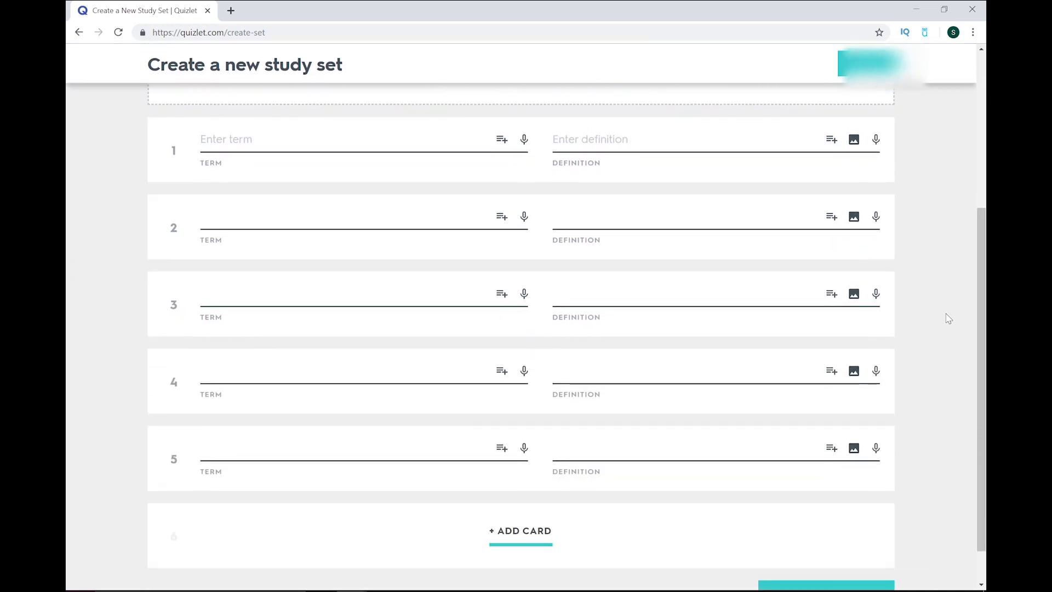
scroll(949, 319, "up", 5)
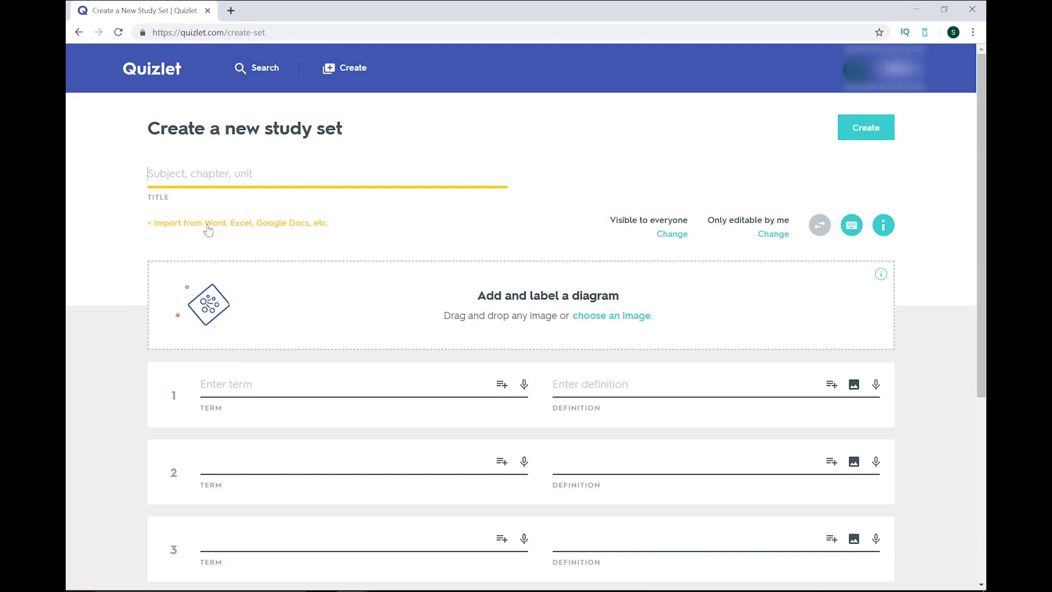
left_click(667, 237)
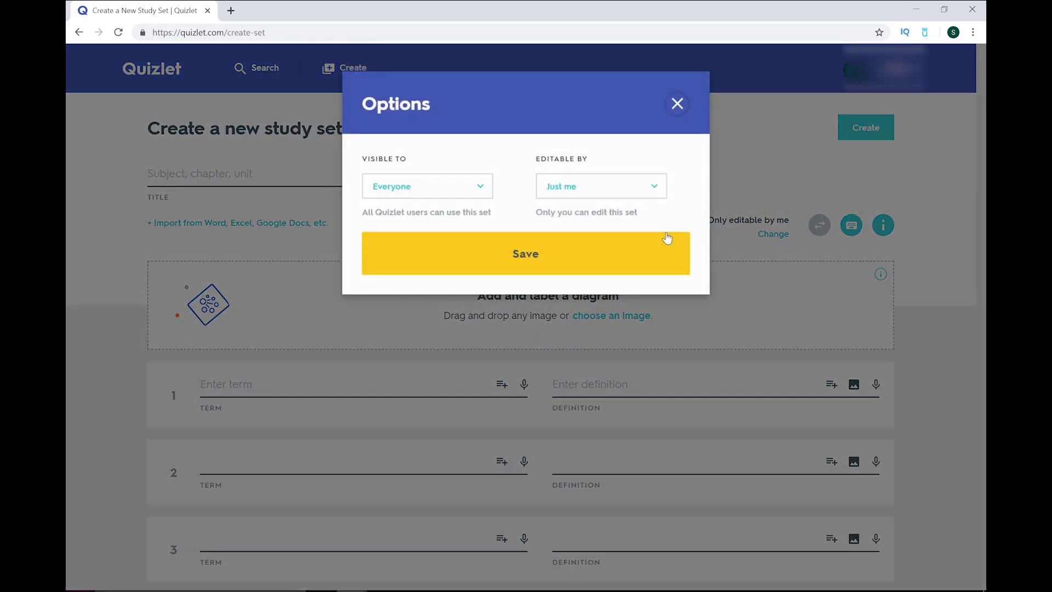
left_click(484, 182)
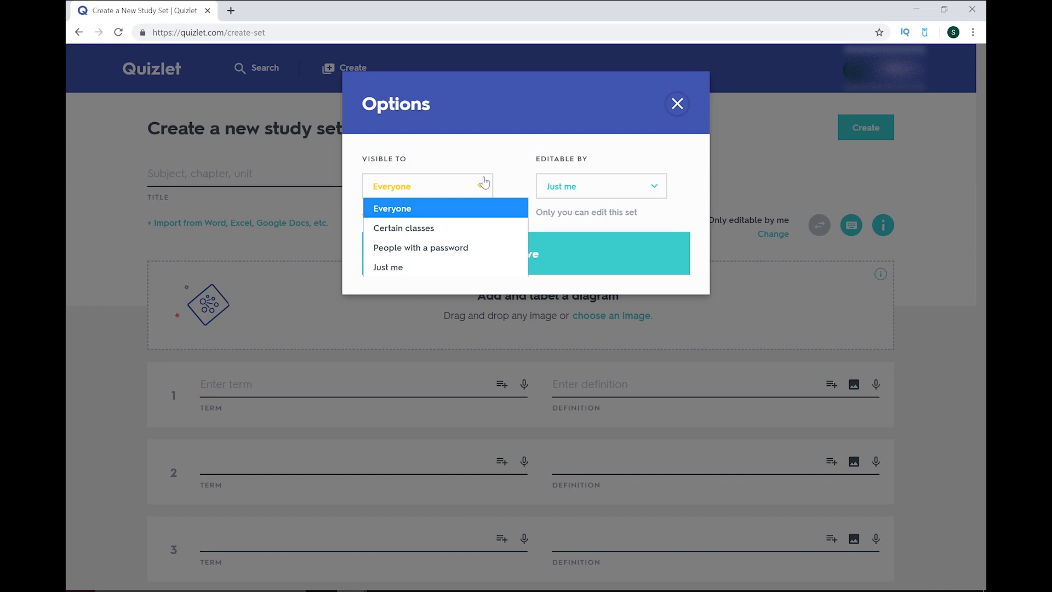
left_click(484, 183)
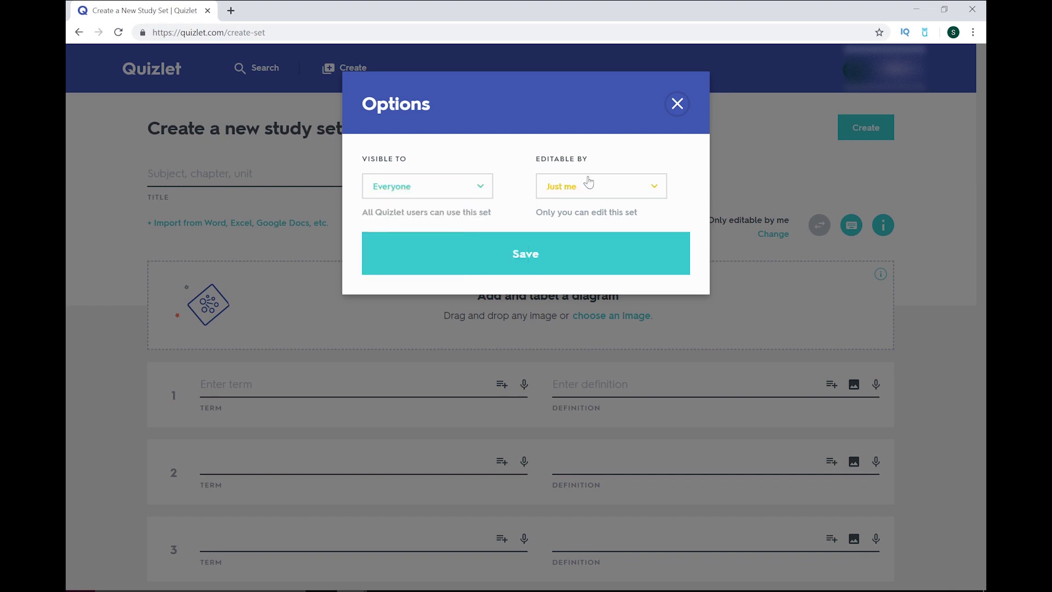
left_click(638, 188)
left_click(638, 187)
left_click(678, 104)
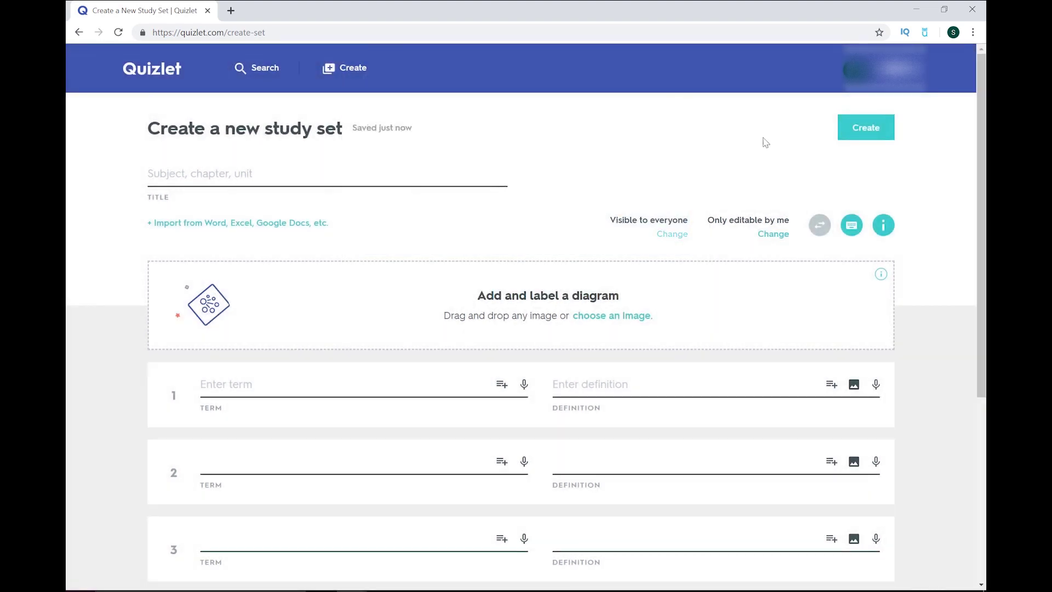
scroll(923, 350, "down", 1)
scroll(924, 350, "down", 4)
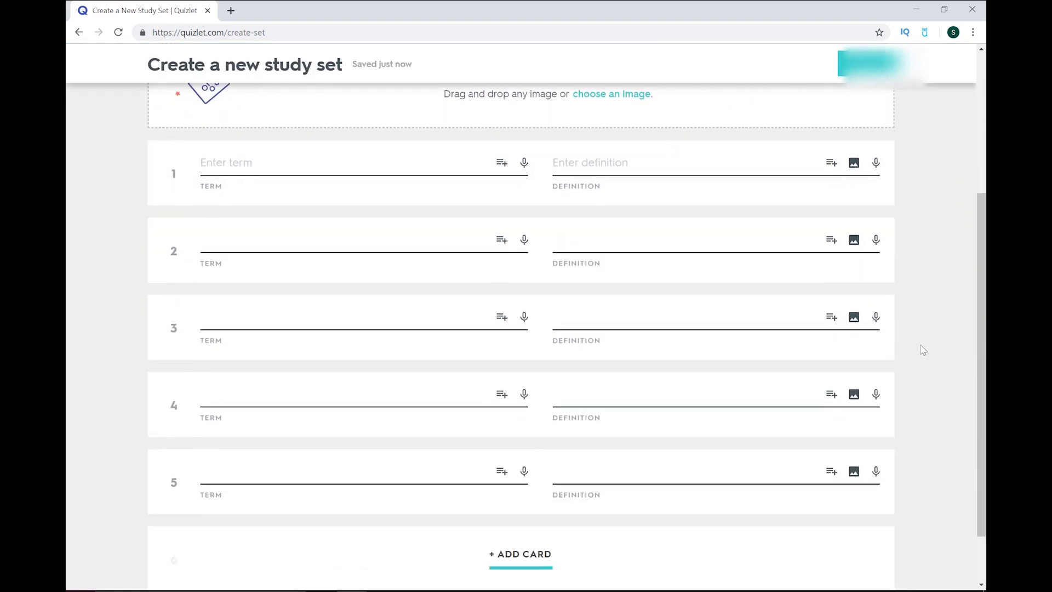
scroll(923, 350, "up", 5)
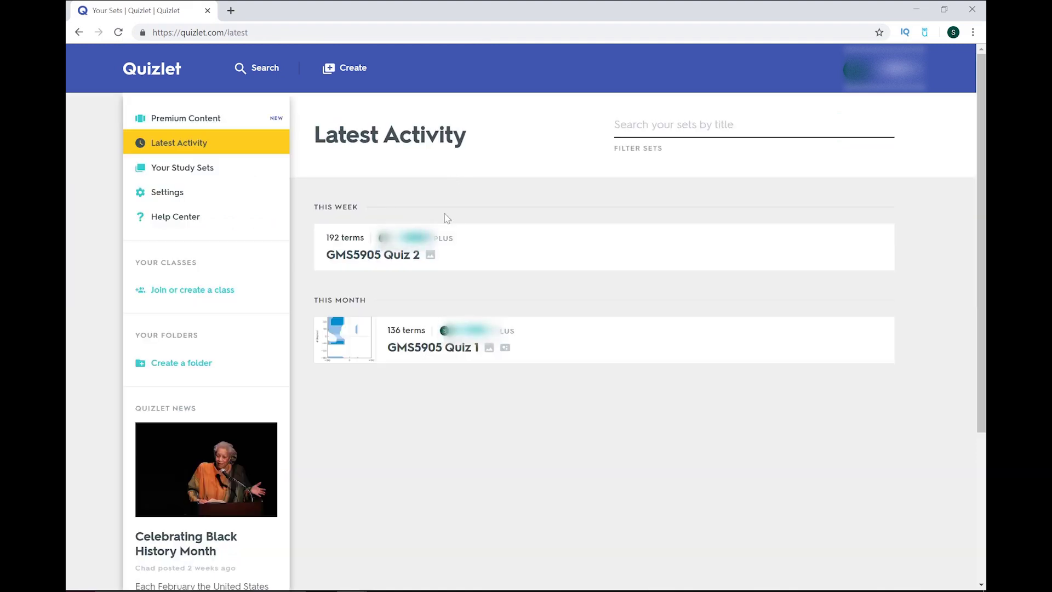
Step: Open the GMS5905 Quiz 2 set page and check its extra actions menu
left_click(382, 257)
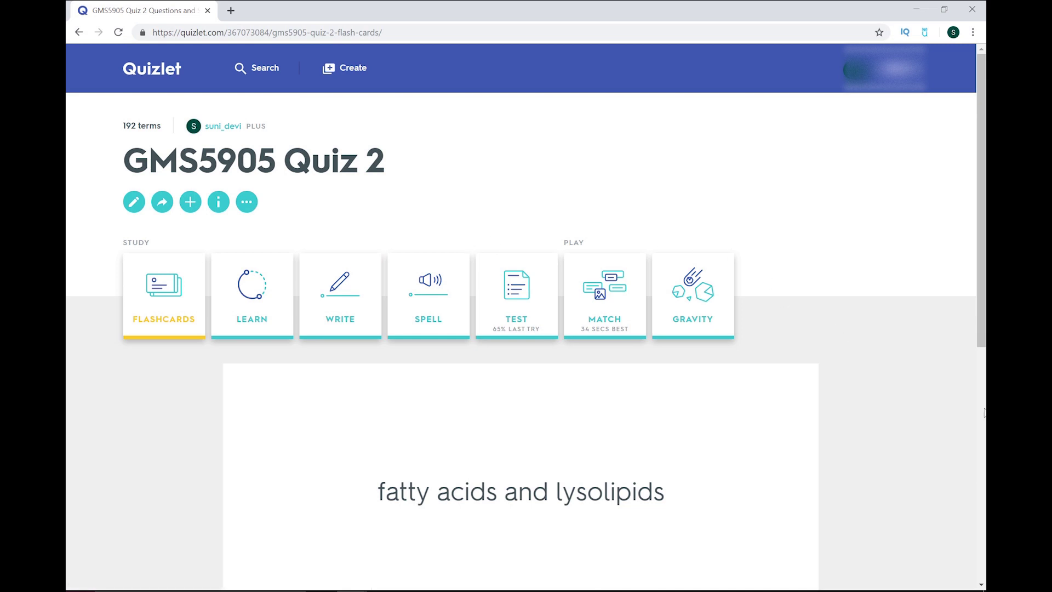
scroll(947, 406, "down", 2)
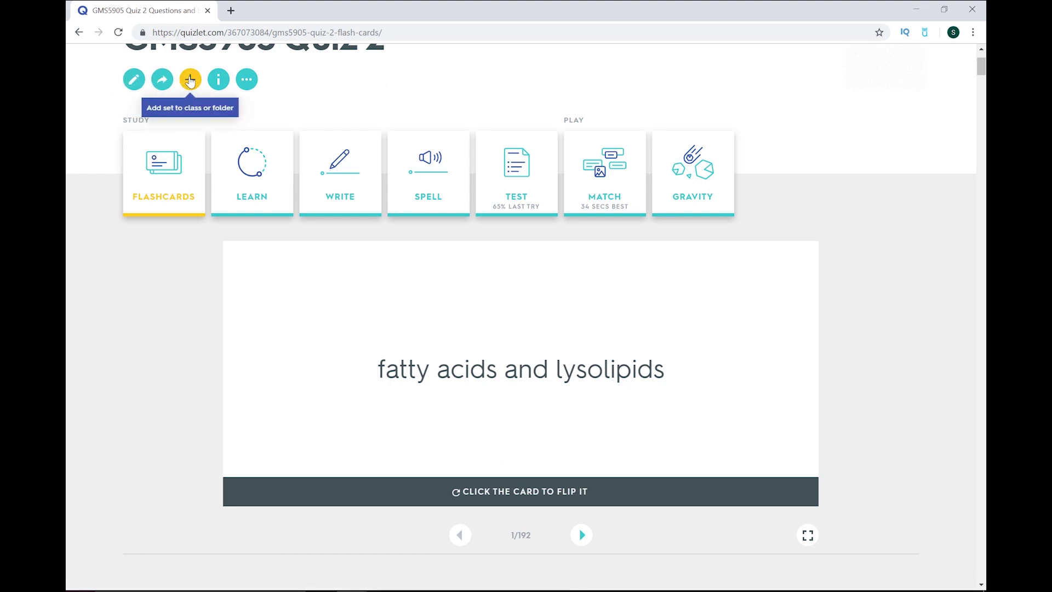
left_click(246, 79)
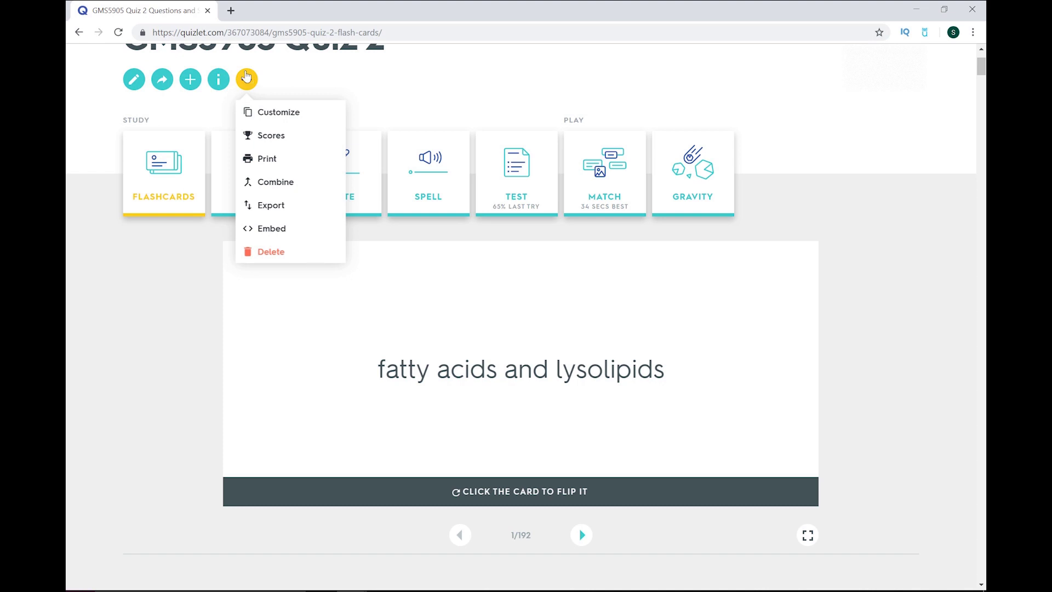
scroll(121, 304, "up", 1)
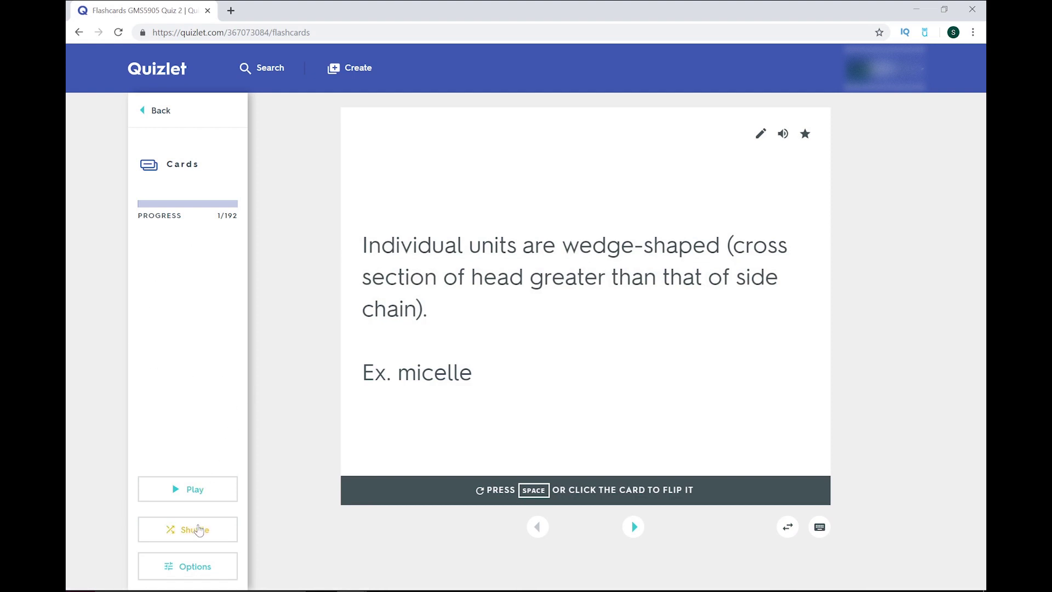
Step: Shuffle the flashcards and set cards to show the term first
left_click(198, 530)
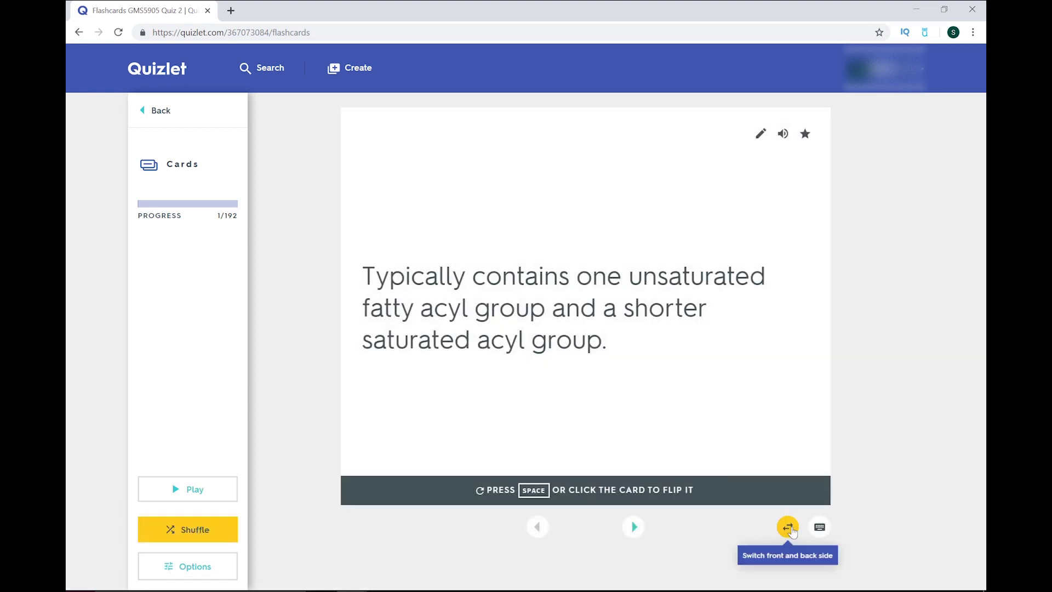
left_click(790, 528)
left_click(789, 528)
left_click(789, 528)
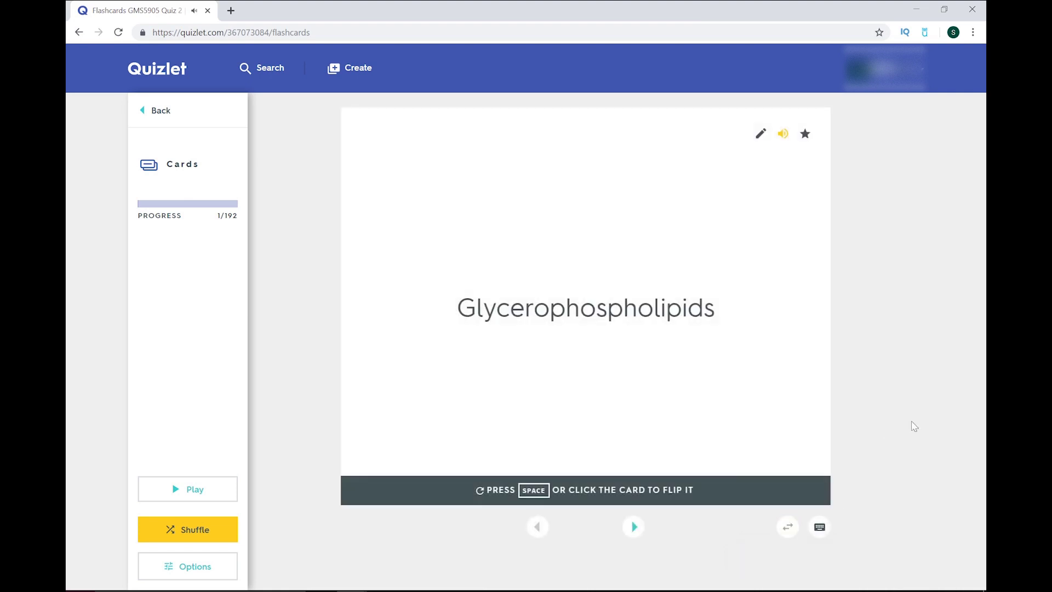
Step: Flip the Glycerophospholipids card, advance to Caveolae, raise the volume, and bring up Options
key("space")
key("space")
key("Right")
key("space")
key("space")
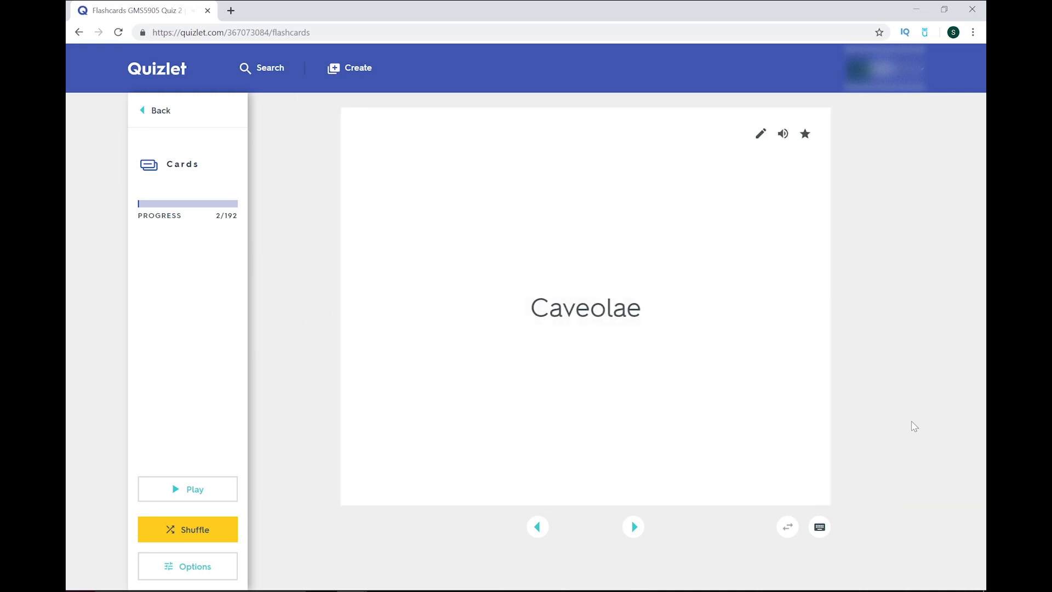
key("XF86AudioRaiseVolume")
left_click(159, 111)
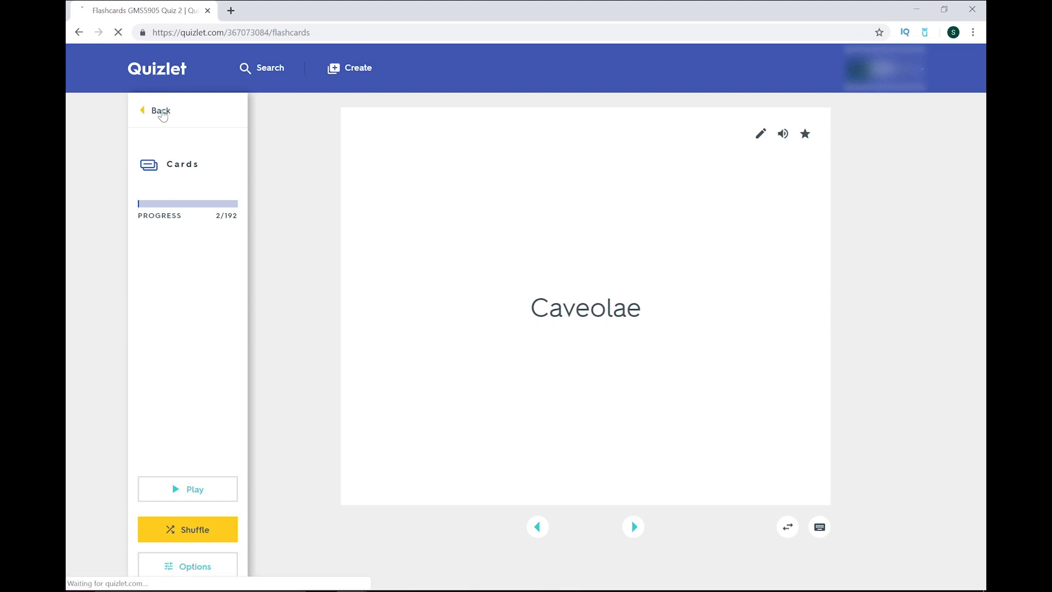
Step: Set flashcard options to Audio Off and answer with Both
left_click(224, 567)
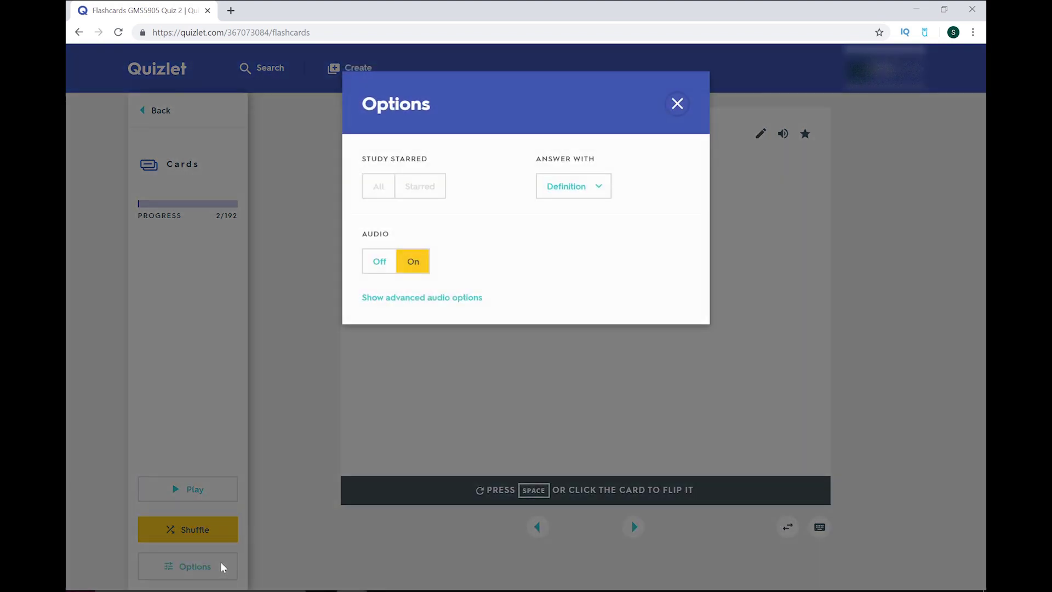
left_click(366, 268)
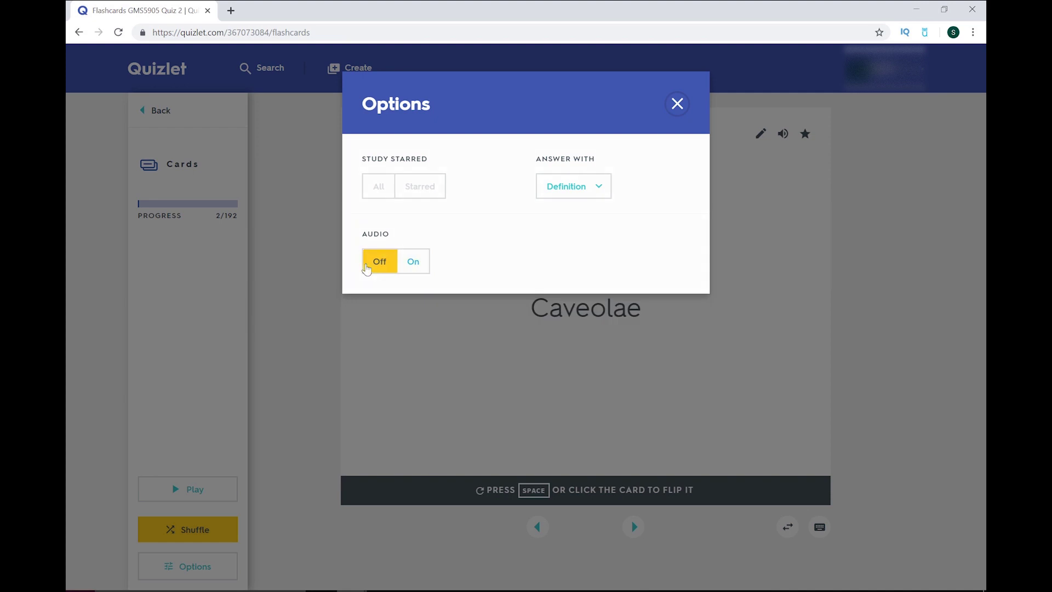
left_click(604, 188)
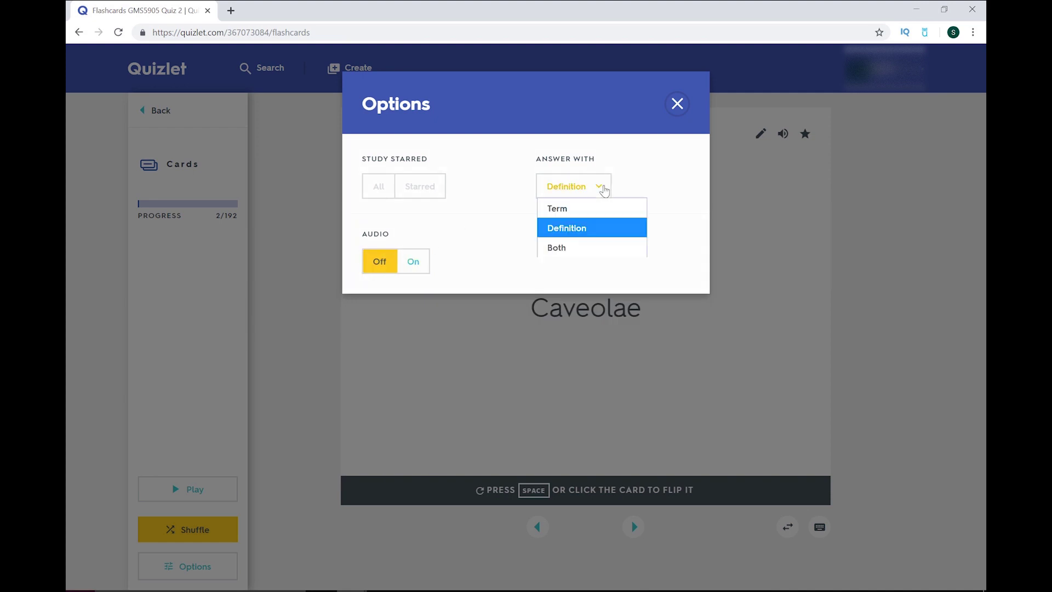
left_click(583, 248)
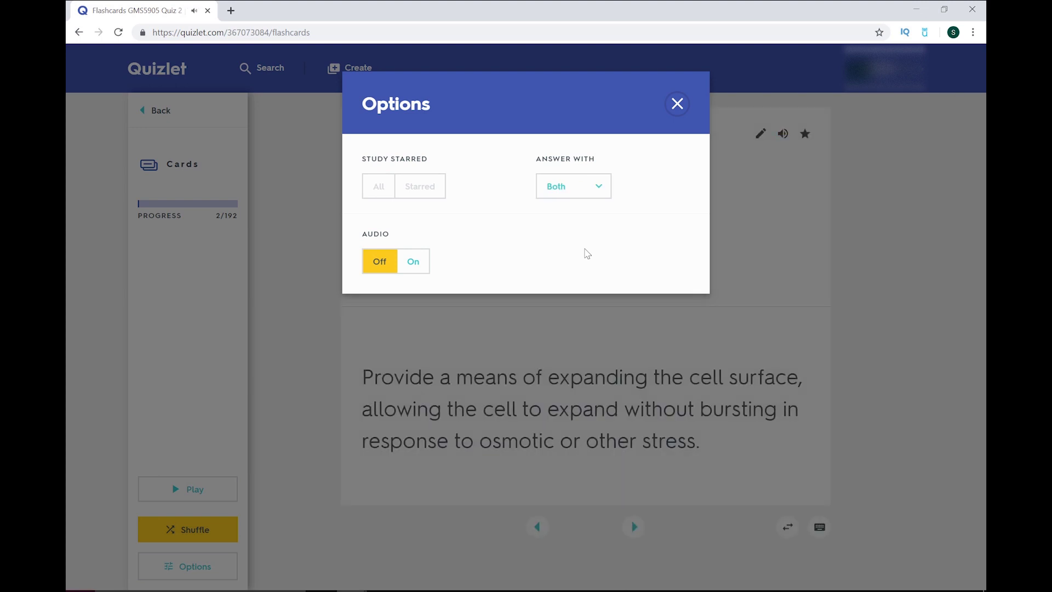
left_click(676, 105)
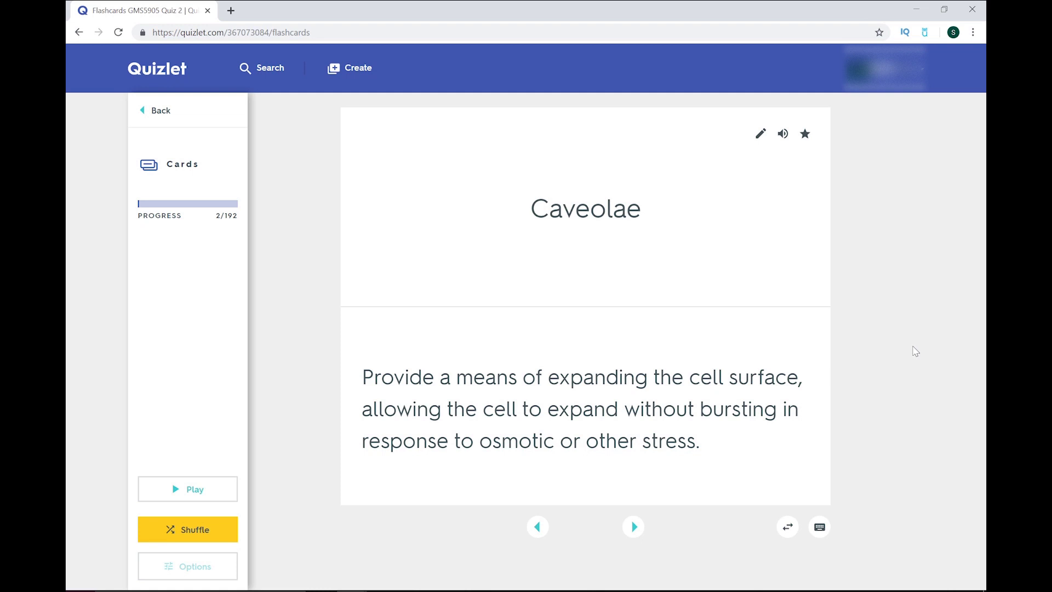
Step: Advance two cards, swap front and back, then return to the Quiz 2 set page
key("Right")
key("Right")
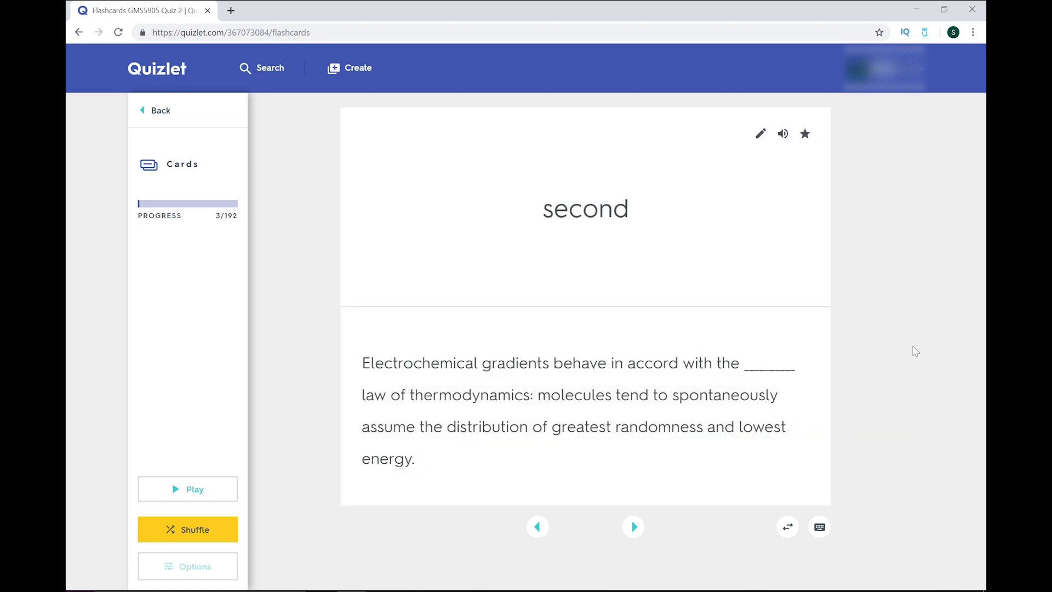
key("Right")
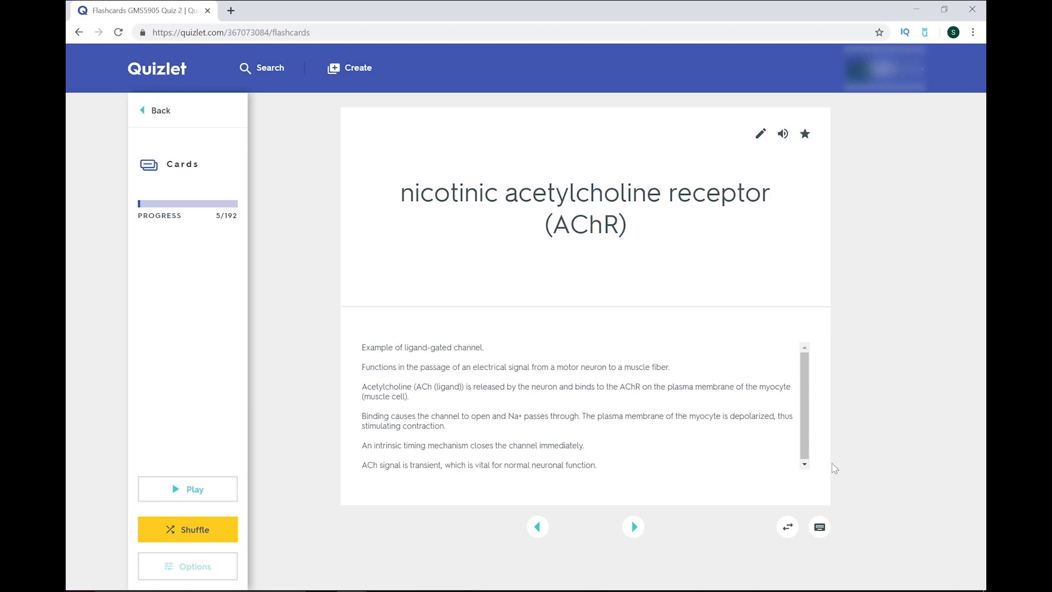
left_click(790, 528)
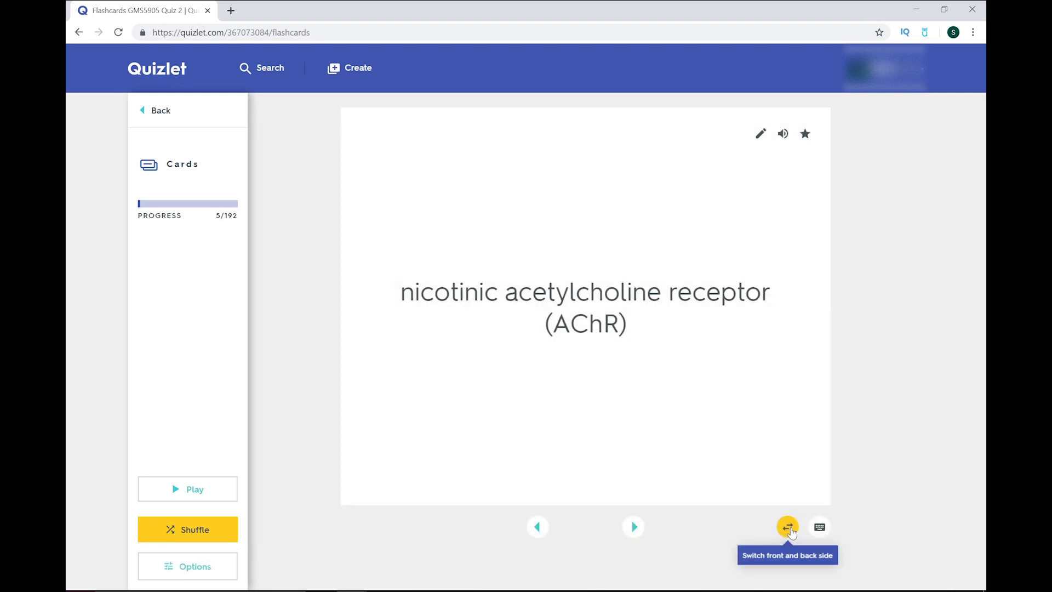
left_click(144, 115)
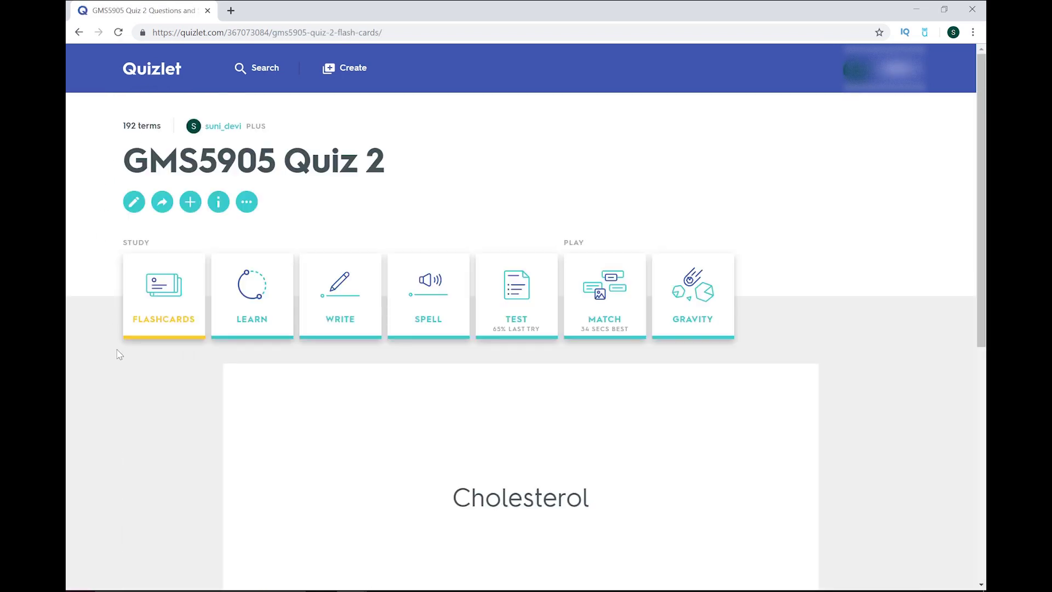
Step: Start Learn mode and glance at its options
left_click(237, 303)
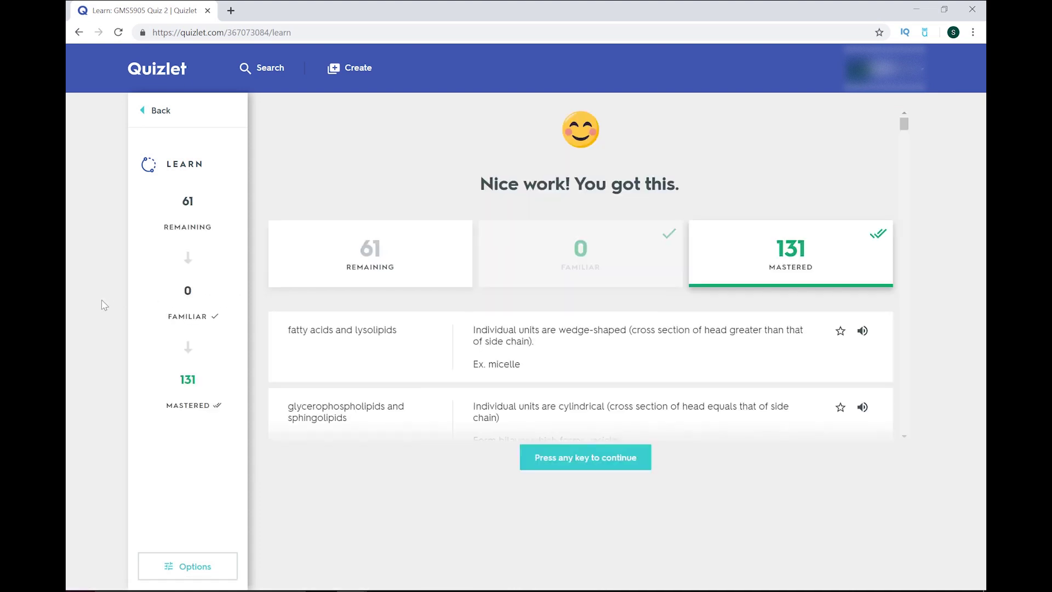
left_click(201, 574)
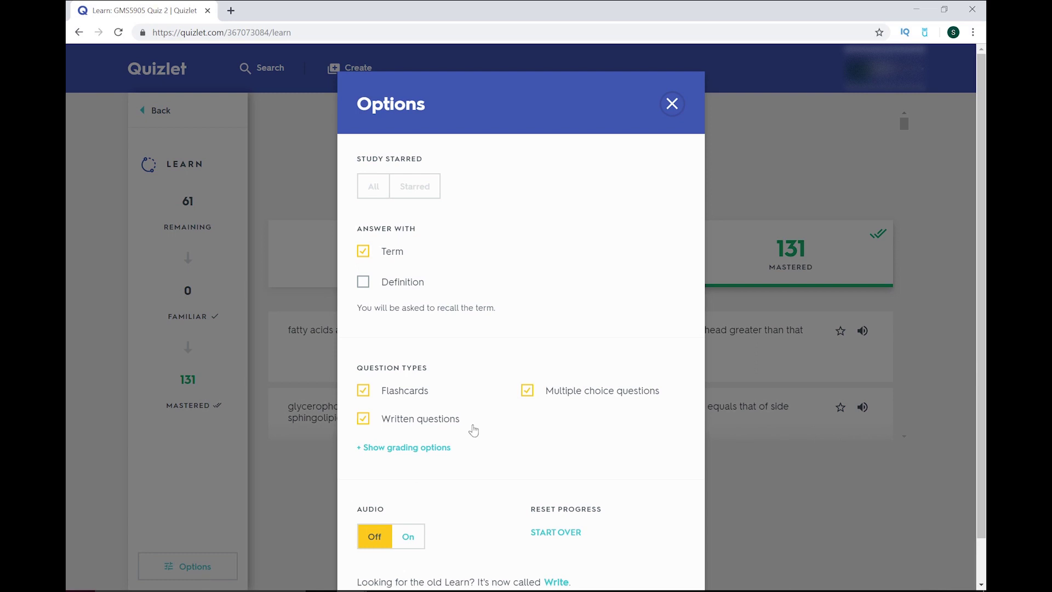
left_click(748, 480)
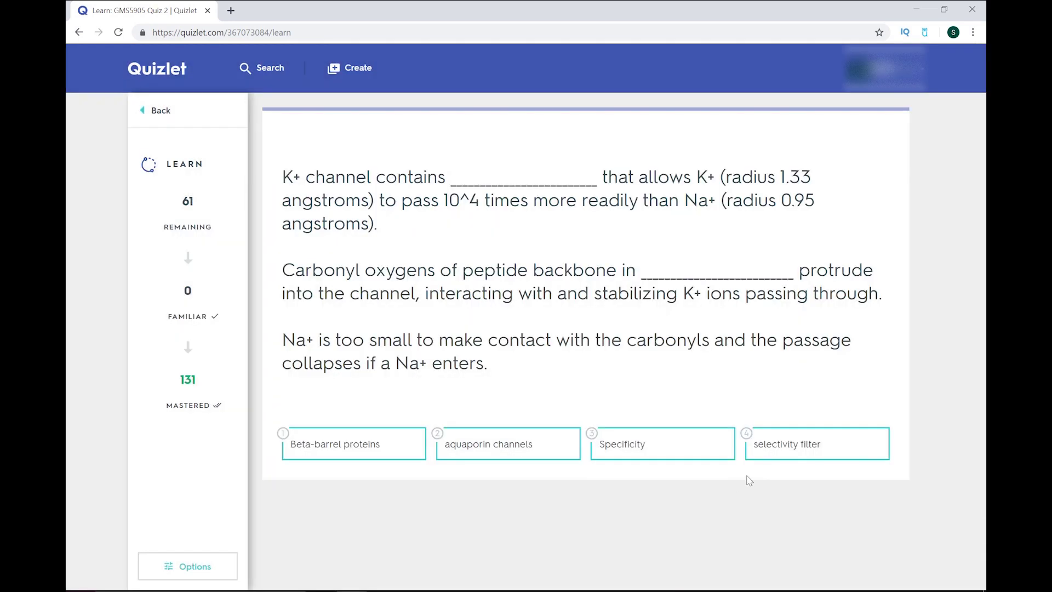
Step: Answer selectivity filter, signal transduction, hallmarks of passive transport, and ion channels correctly
left_click(804, 450)
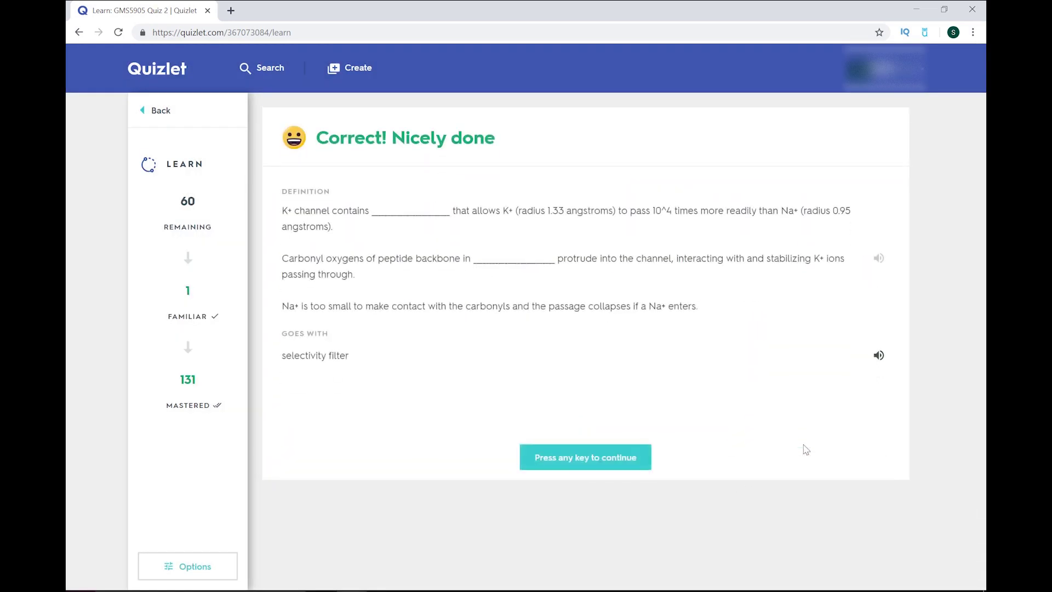
left_click(597, 462)
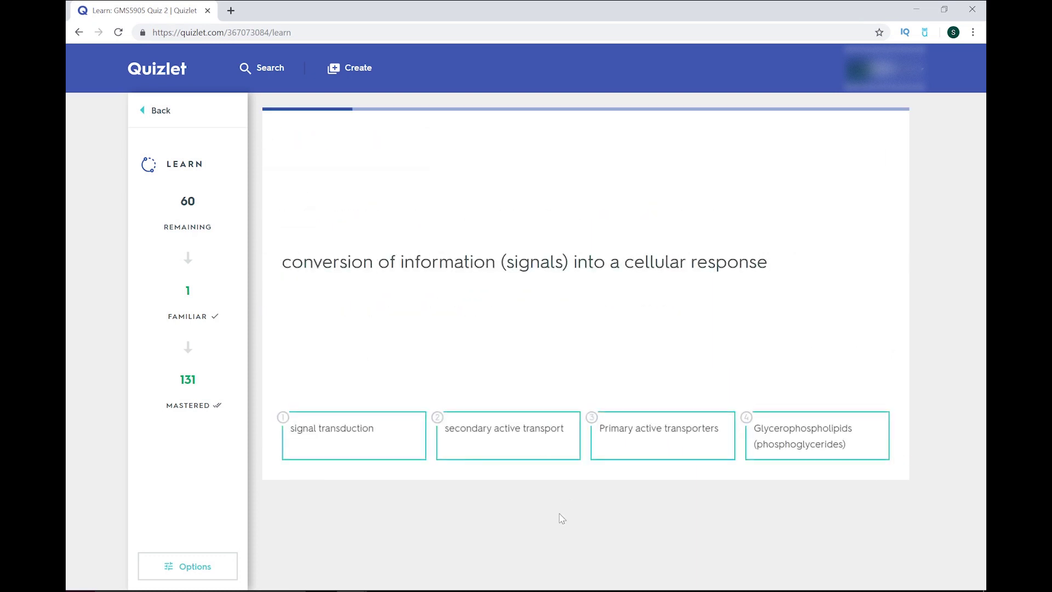
left_click(404, 446)
left_click(559, 463)
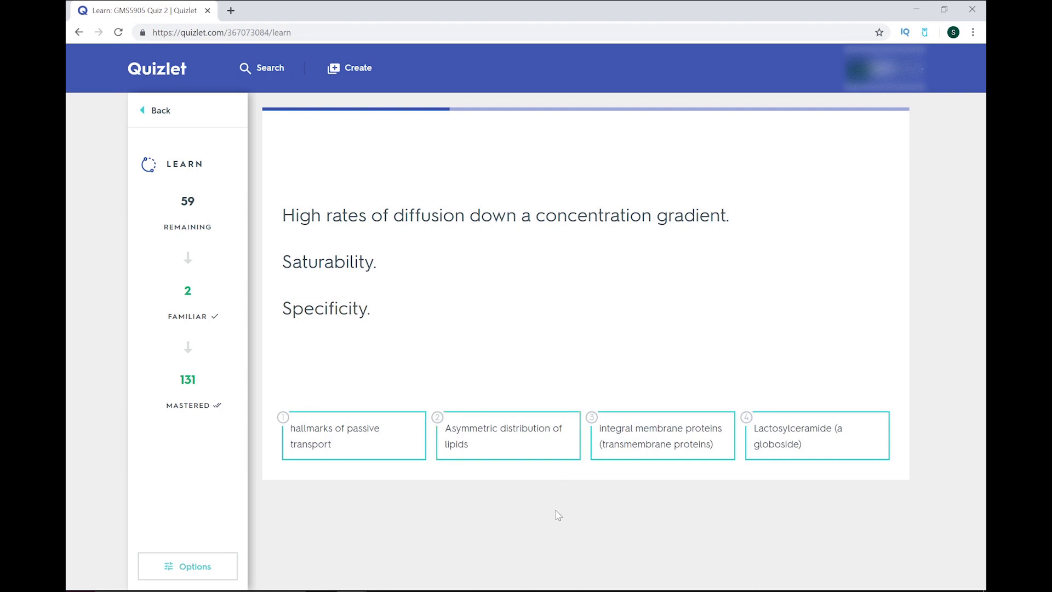
left_click(375, 442)
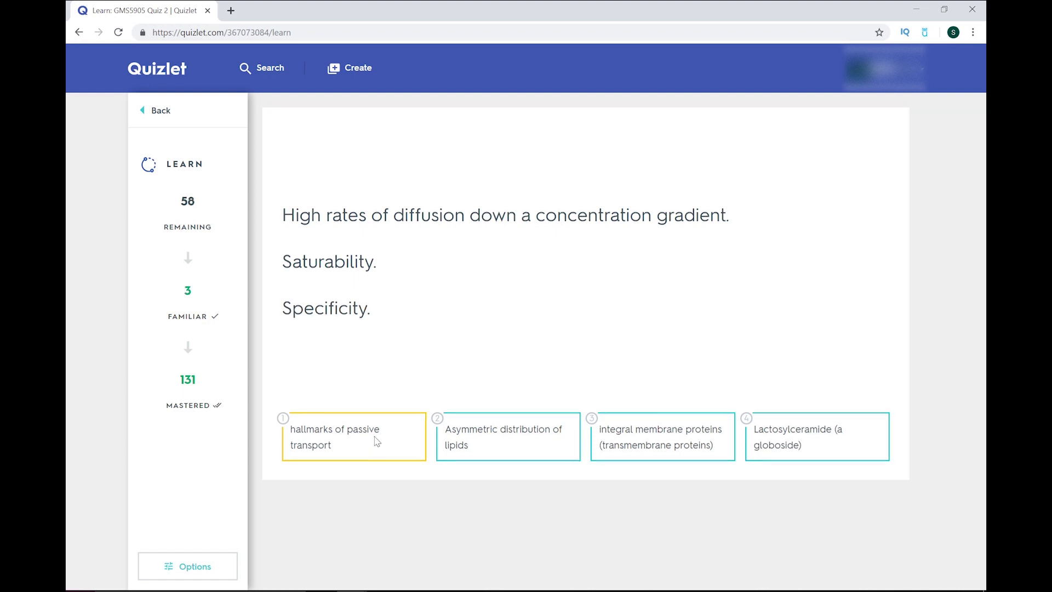
left_click(583, 469)
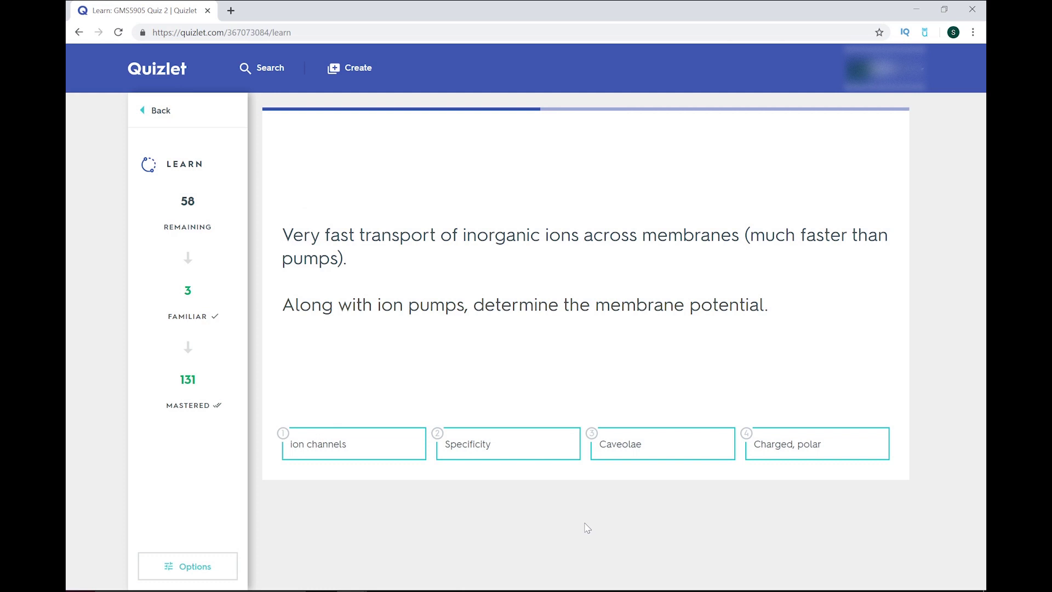
left_click(394, 455)
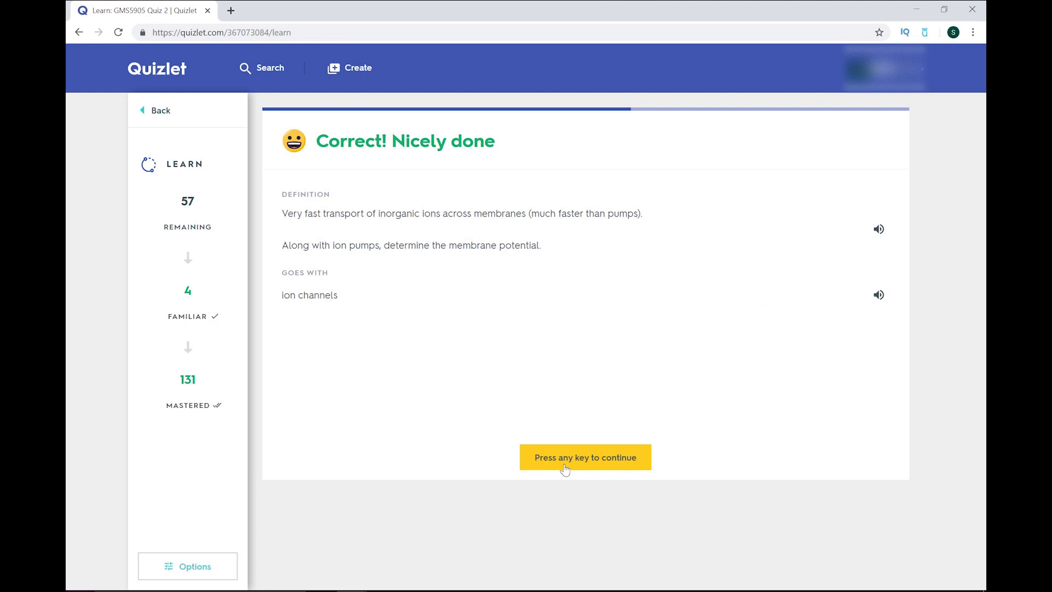
left_click(564, 467)
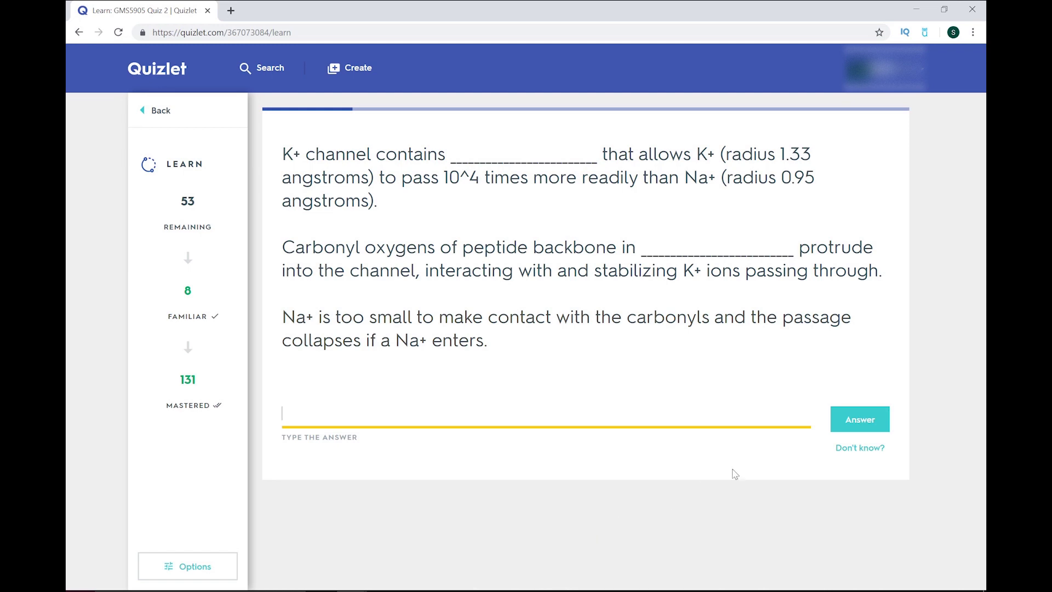
Step: Reveal the blank's answer, type 'selectivity filter1', mark the flipped card known, then exit Learn
left_click(850, 448)
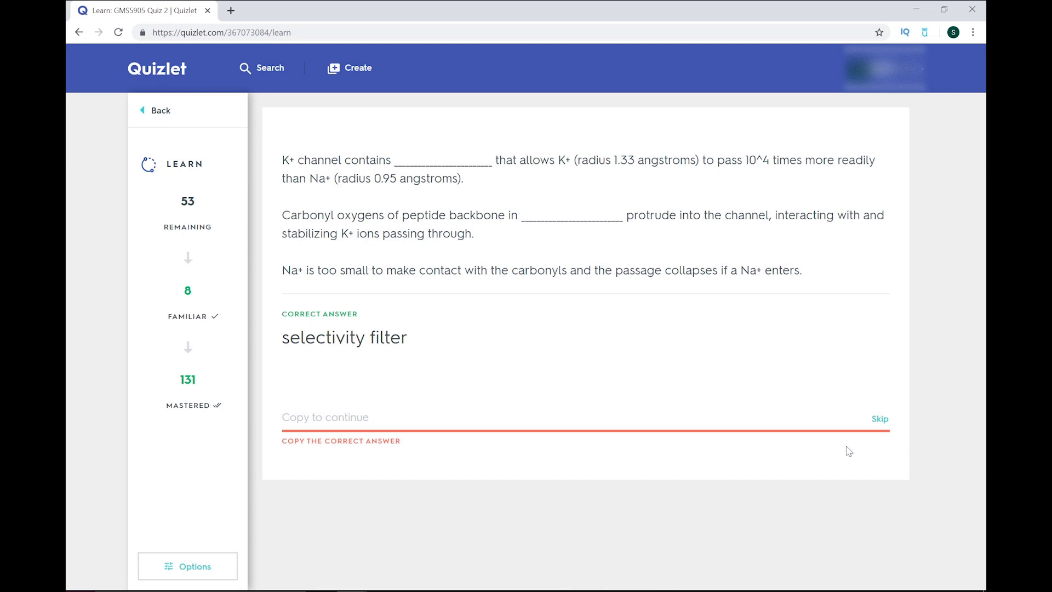
type("selectivity filter")
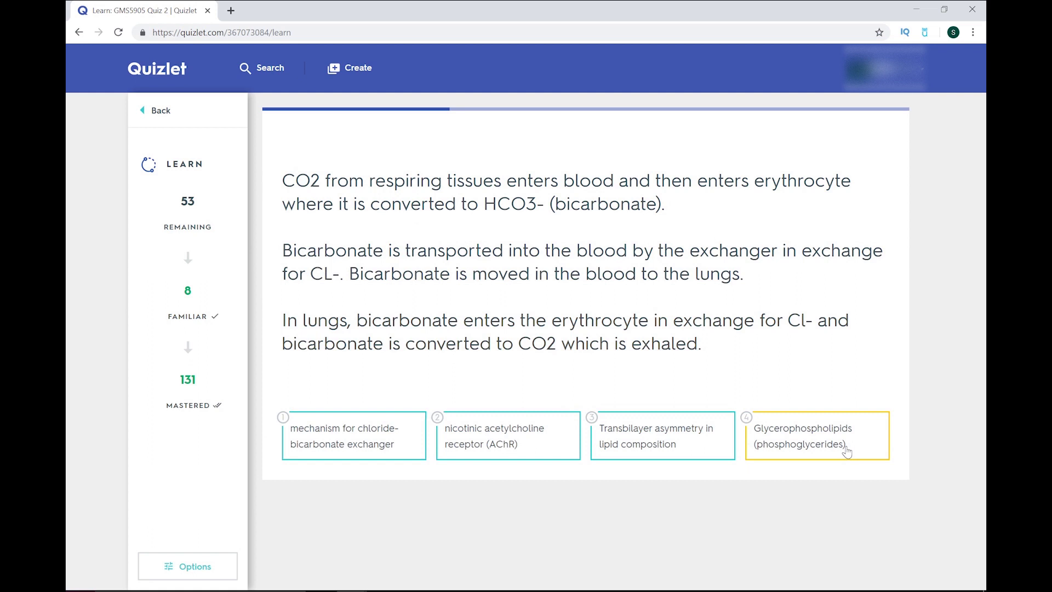
type("1")
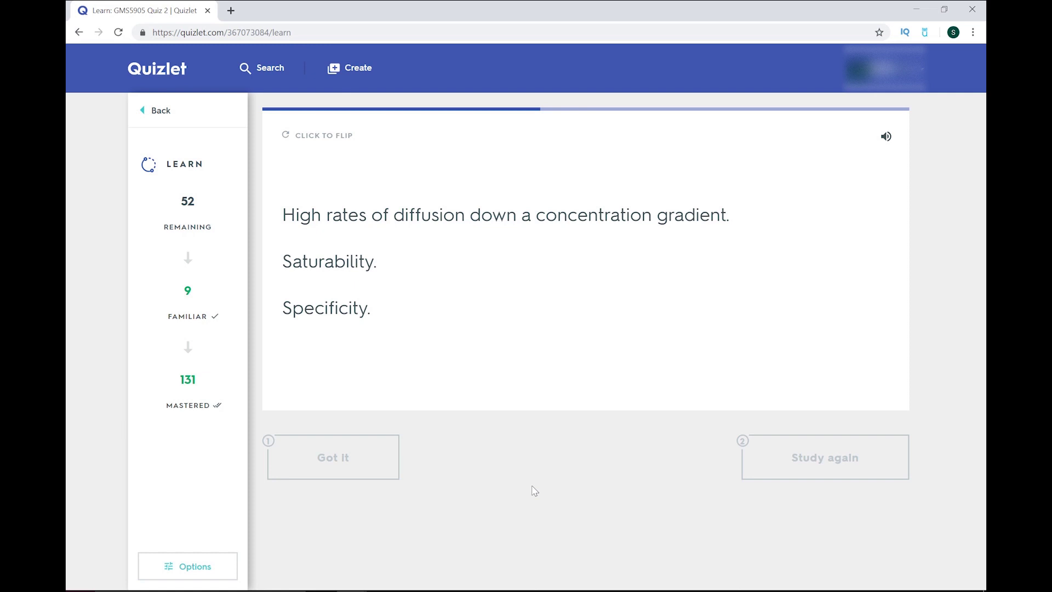
left_click(329, 148)
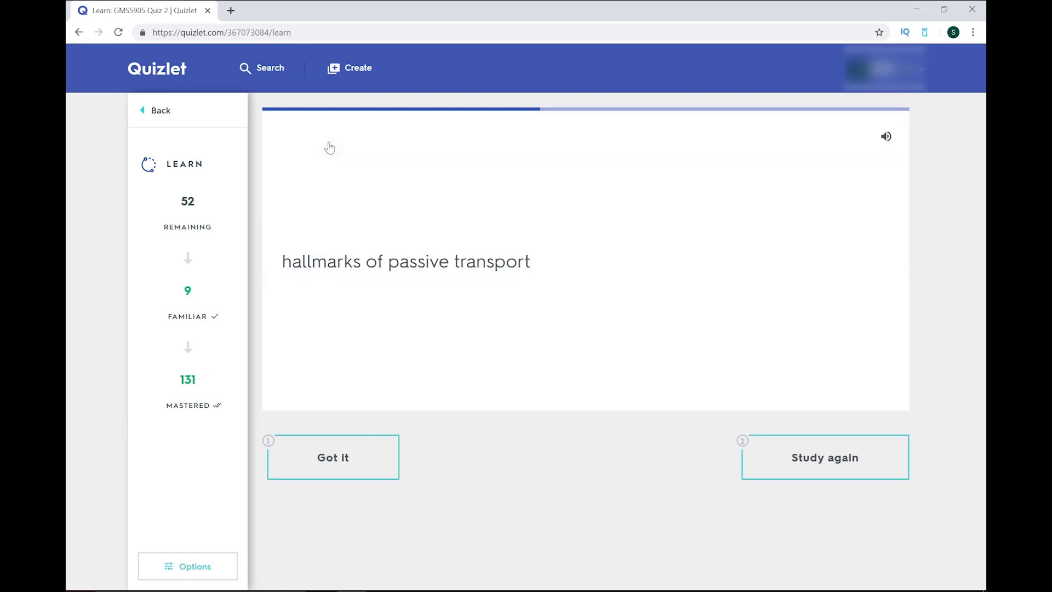
left_click(330, 148)
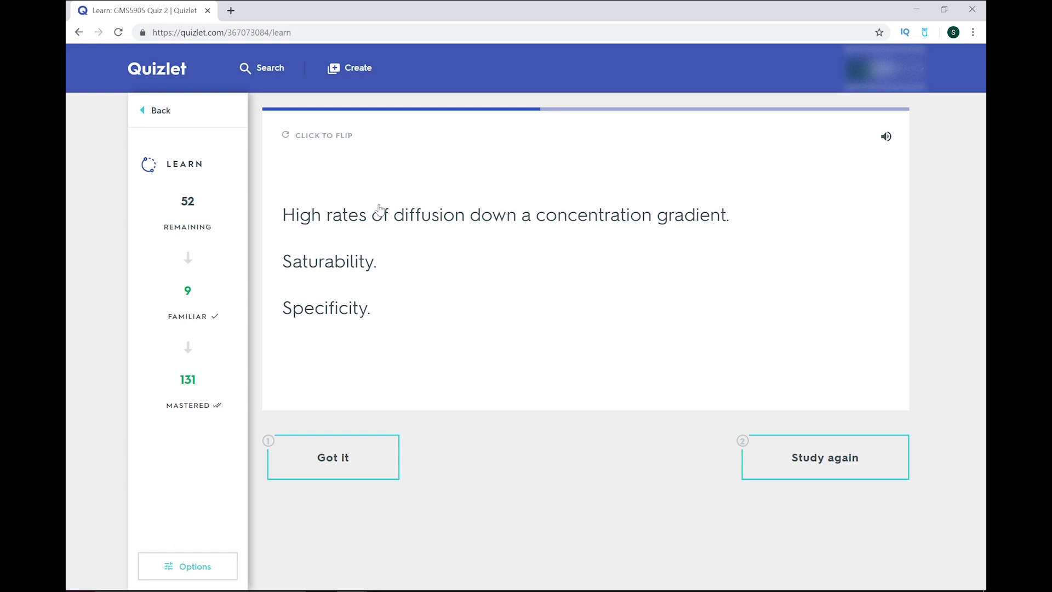
left_click(376, 469)
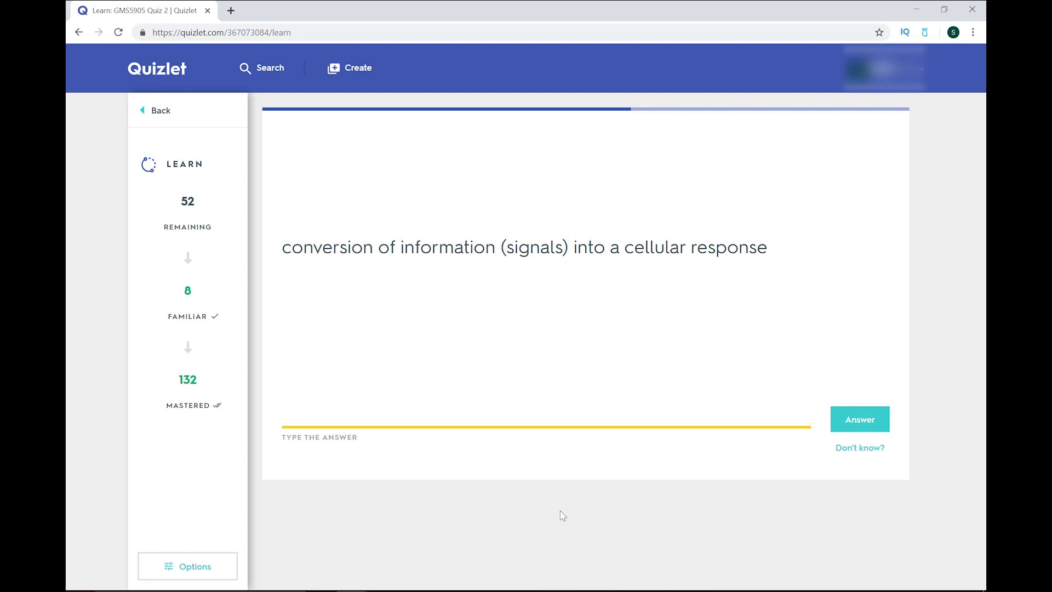
left_click(155, 110)
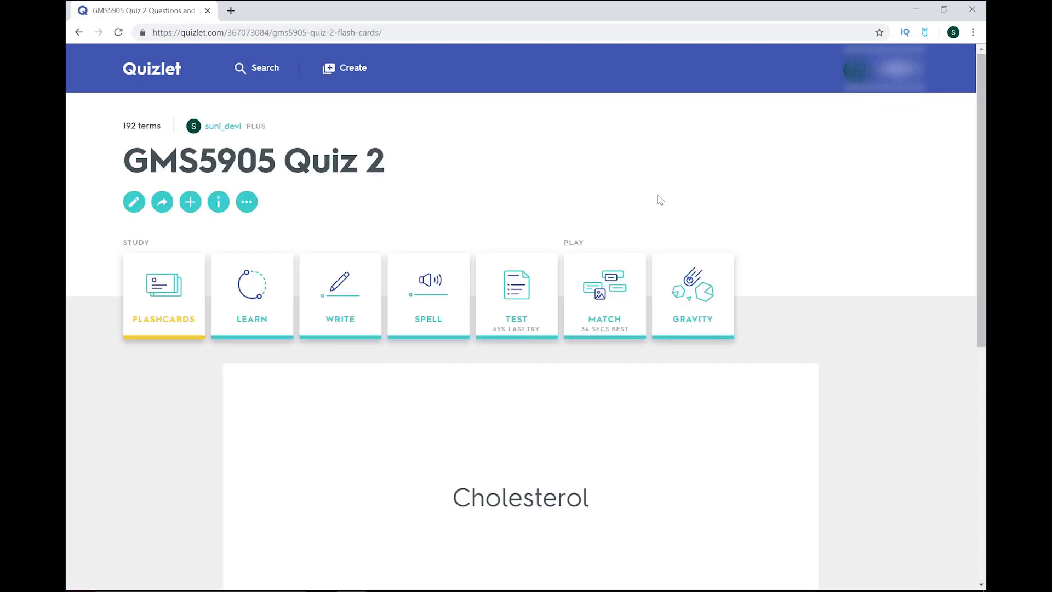
Step: Start Write mode, submit an answer, and override the misspelling as correct
left_click(357, 281)
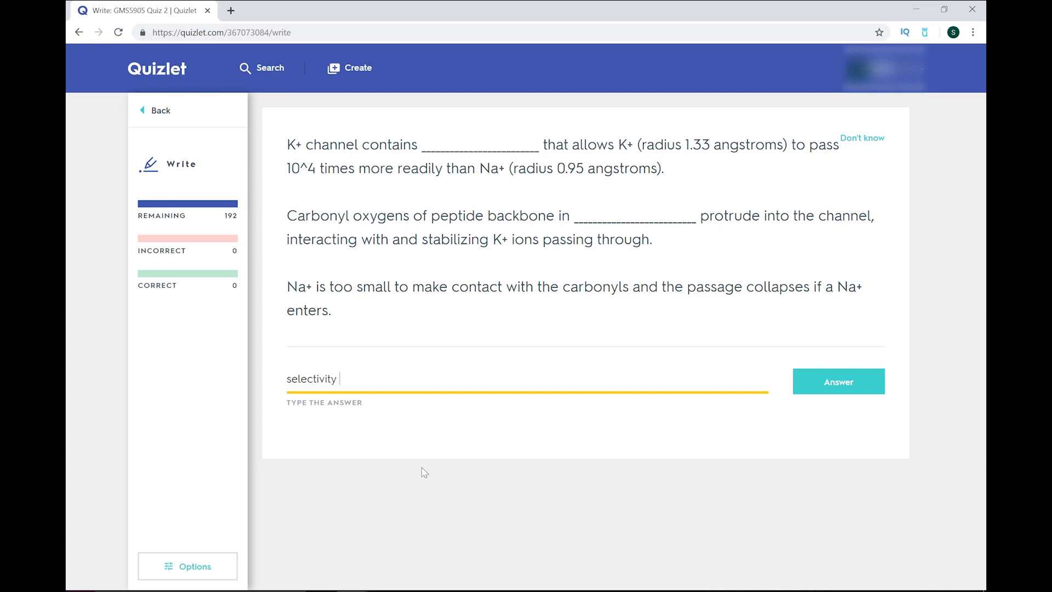
key("Return")
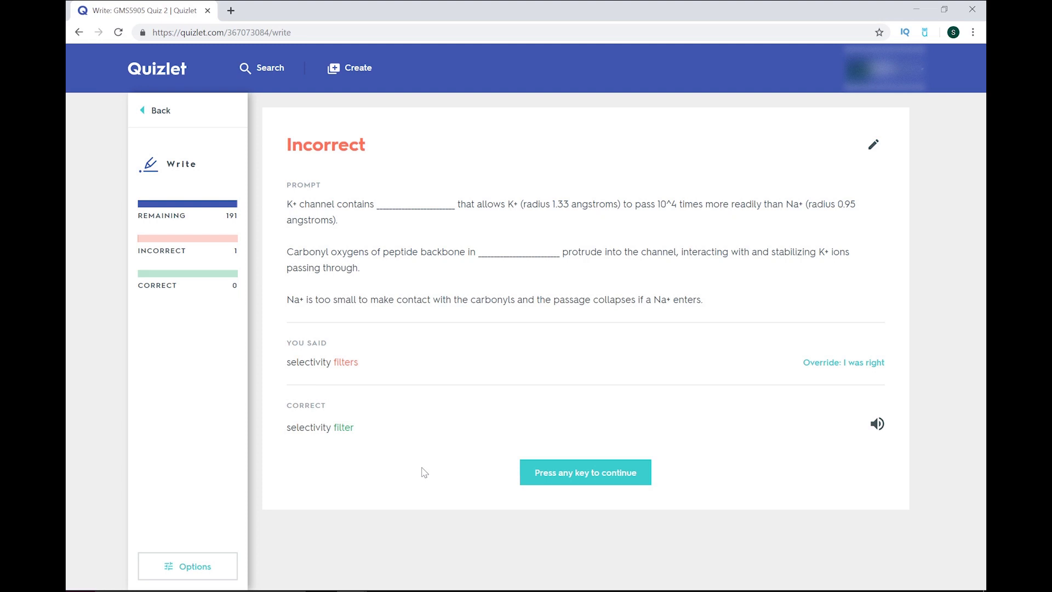
left_click(836, 364)
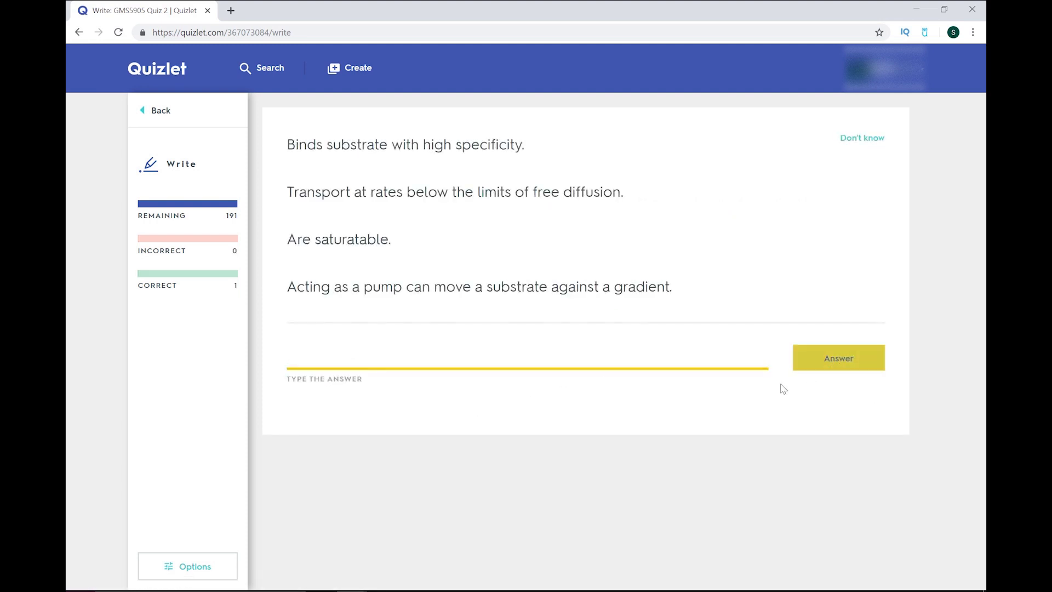
Step: Try Spell mode briefly, then start a practice test from the Quiz 2 set page
key("alt+Left")
left_click(425, 296)
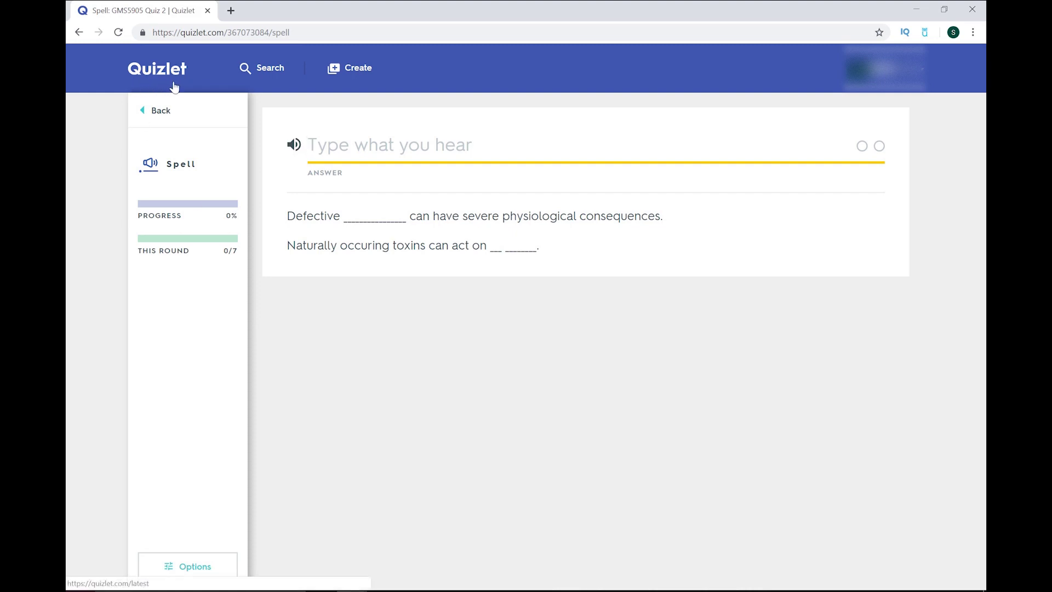
left_click(174, 111)
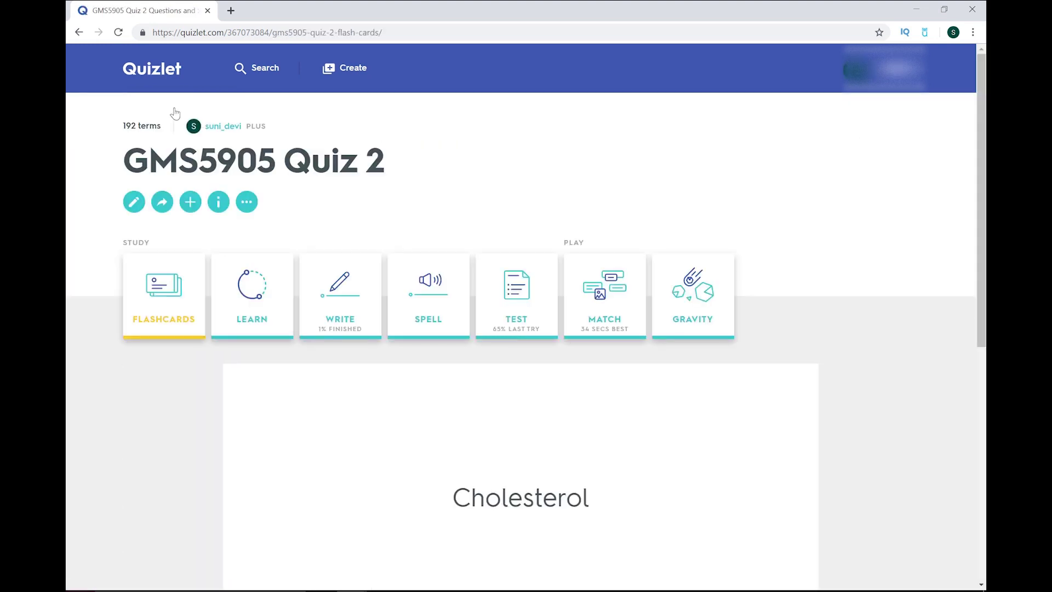
left_click(511, 290)
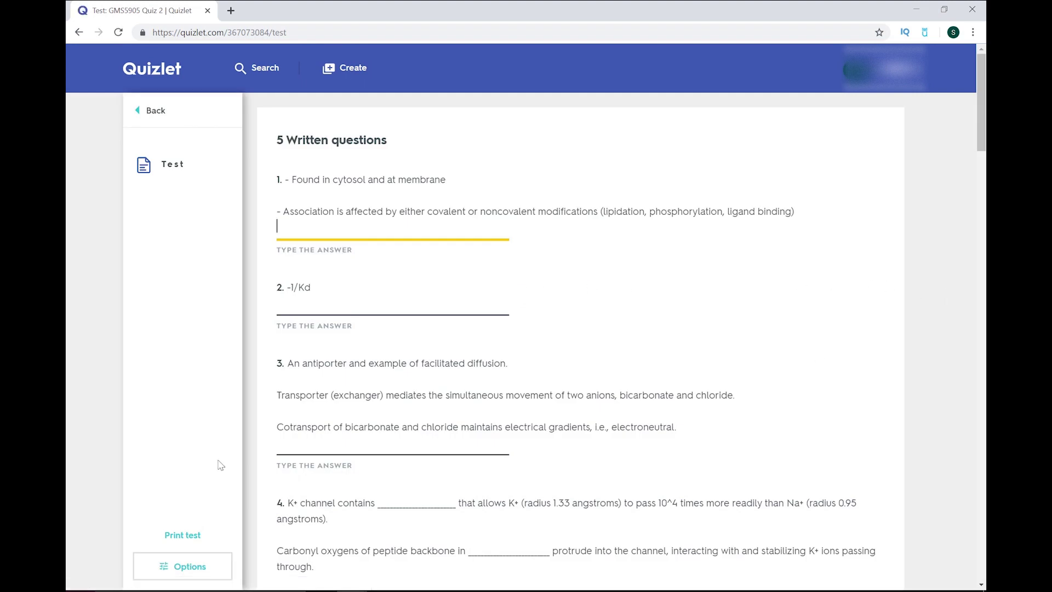
Step: Scroll through the practice test down to Check answers, and view its Options unchanged
scroll(940, 395, "down", 5)
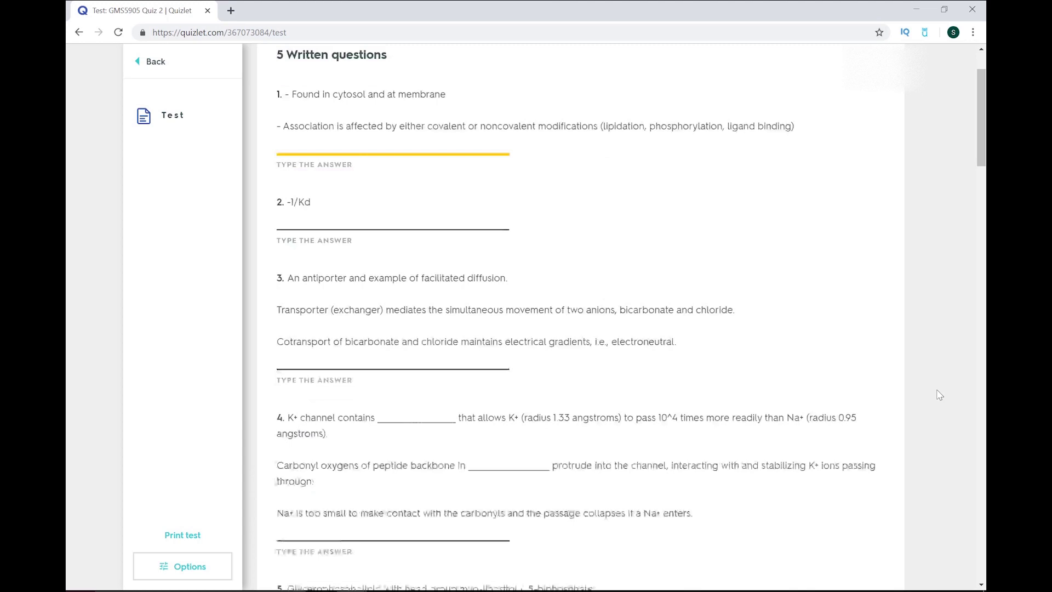
scroll(939, 394, "down", 2)
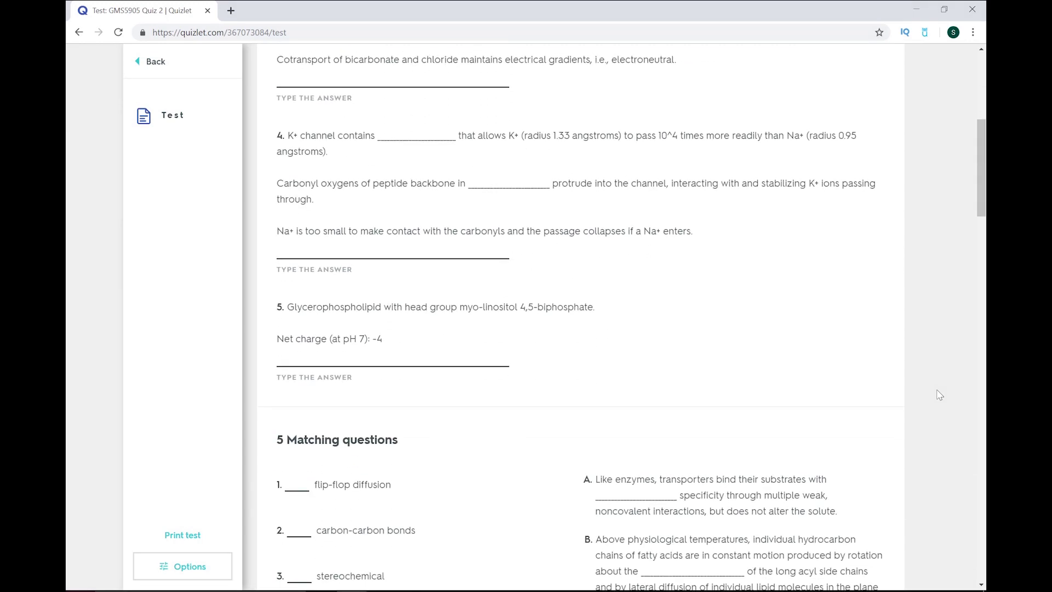
scroll(940, 394, "down", 3)
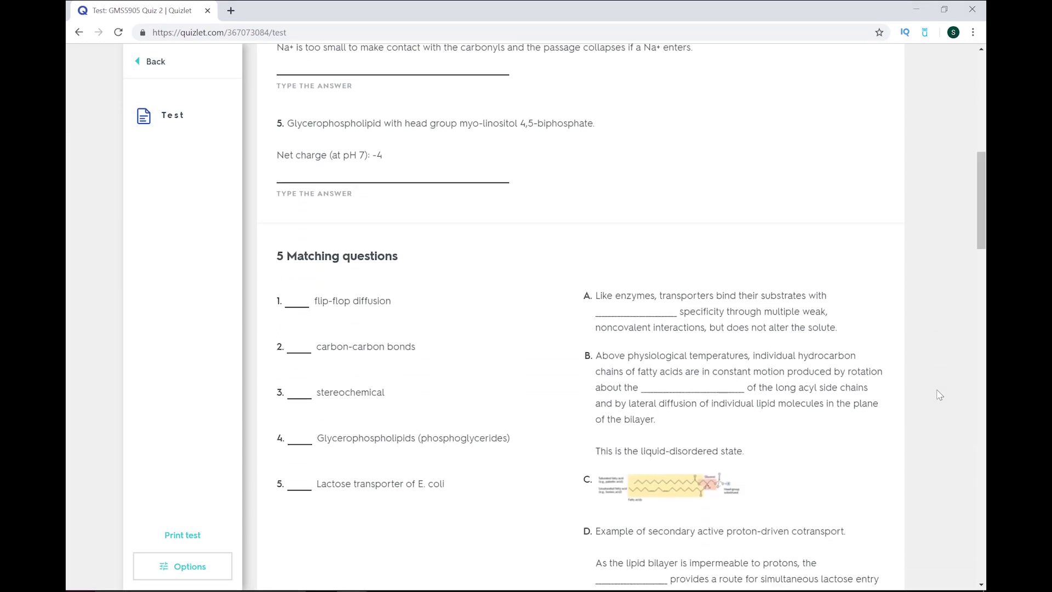
scroll(939, 394, "down", 5)
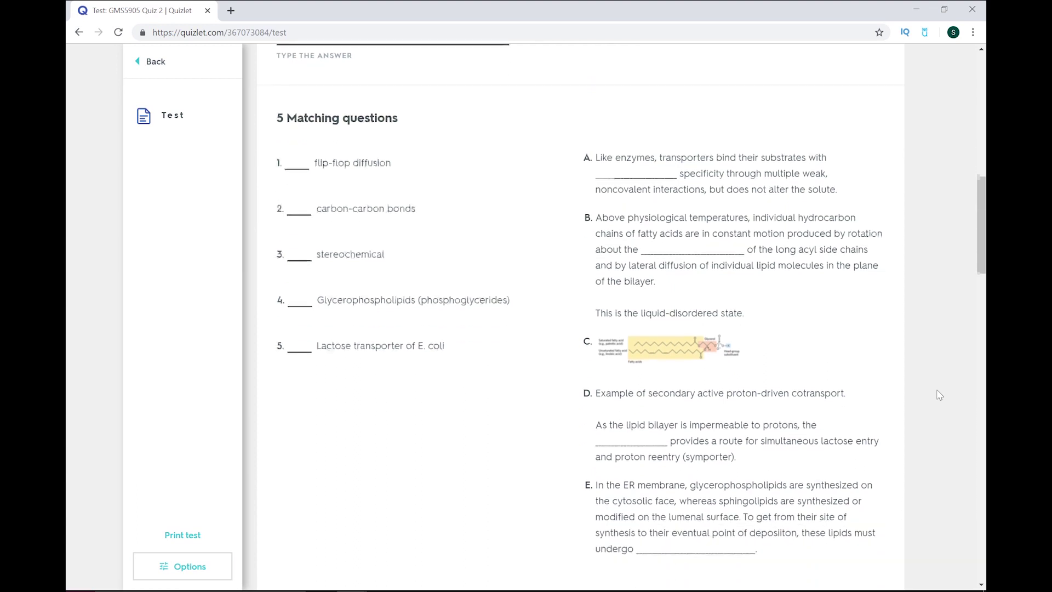
scroll(940, 395, "down", 6)
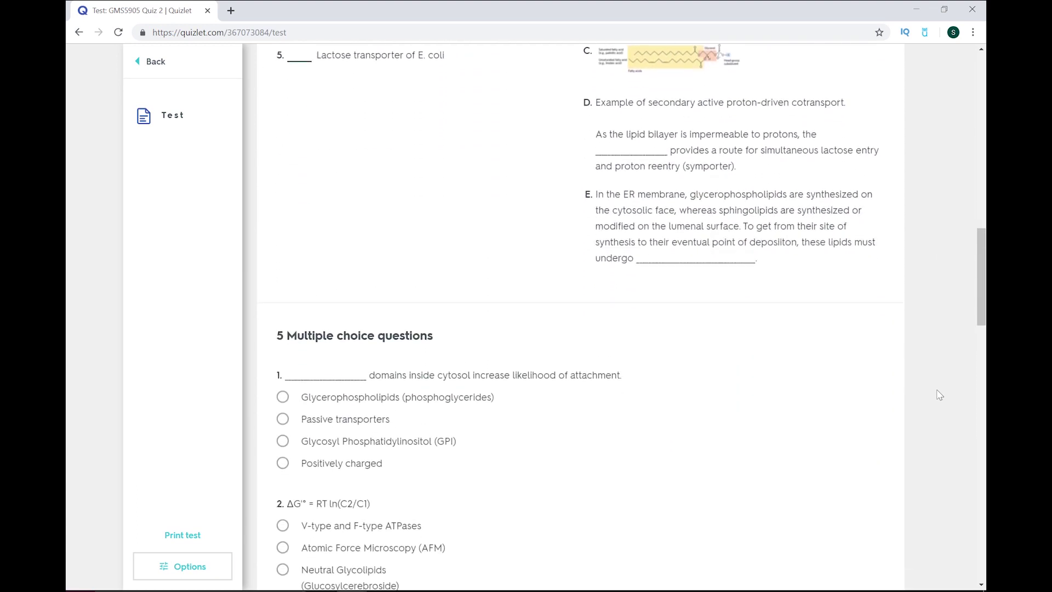
scroll(940, 394, "down", 5)
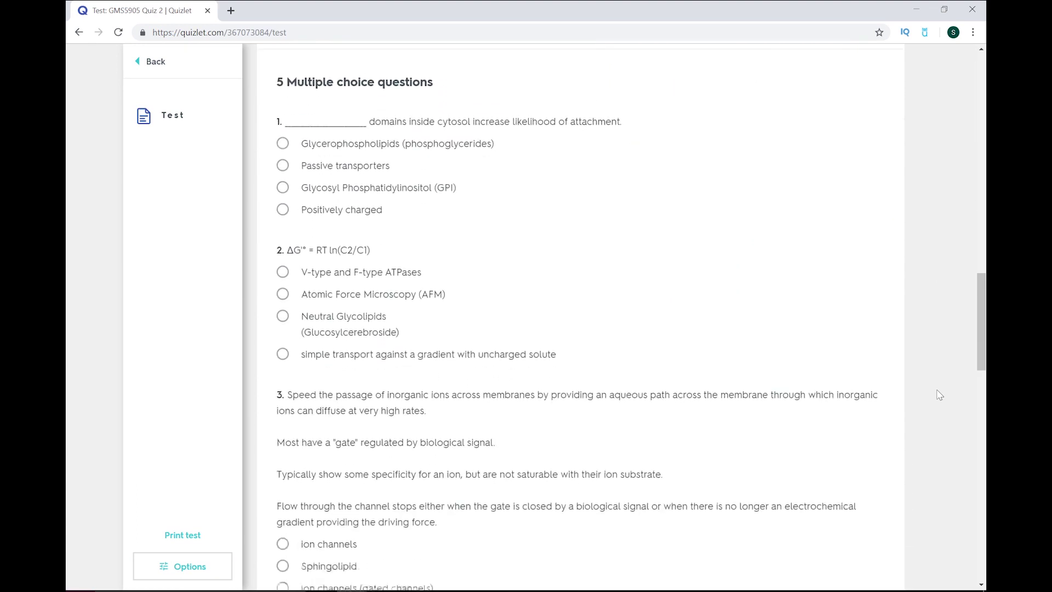
scroll(940, 395, "down", 7)
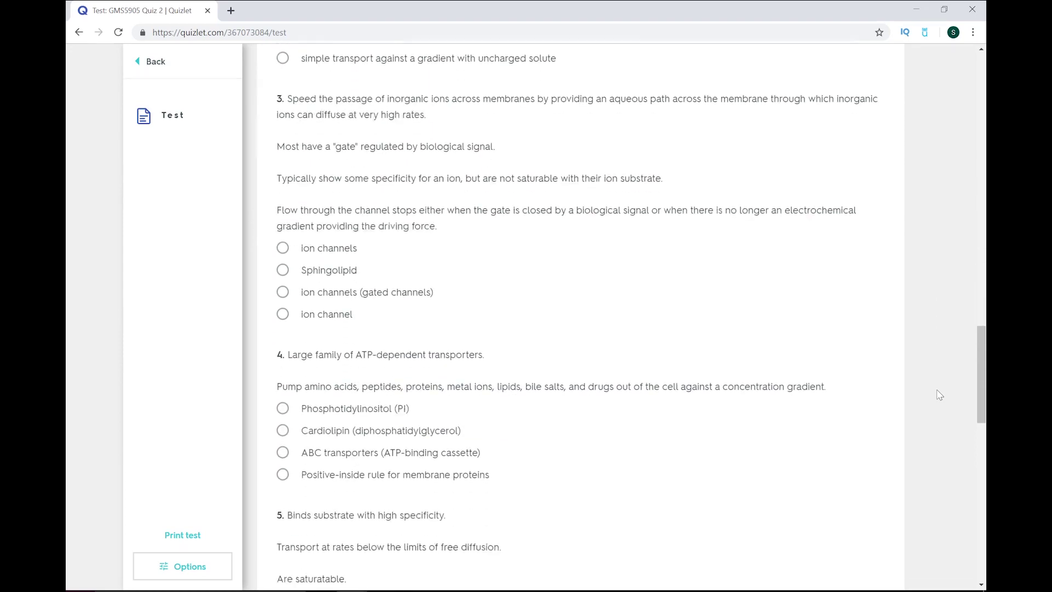
scroll(940, 395, "down", 6)
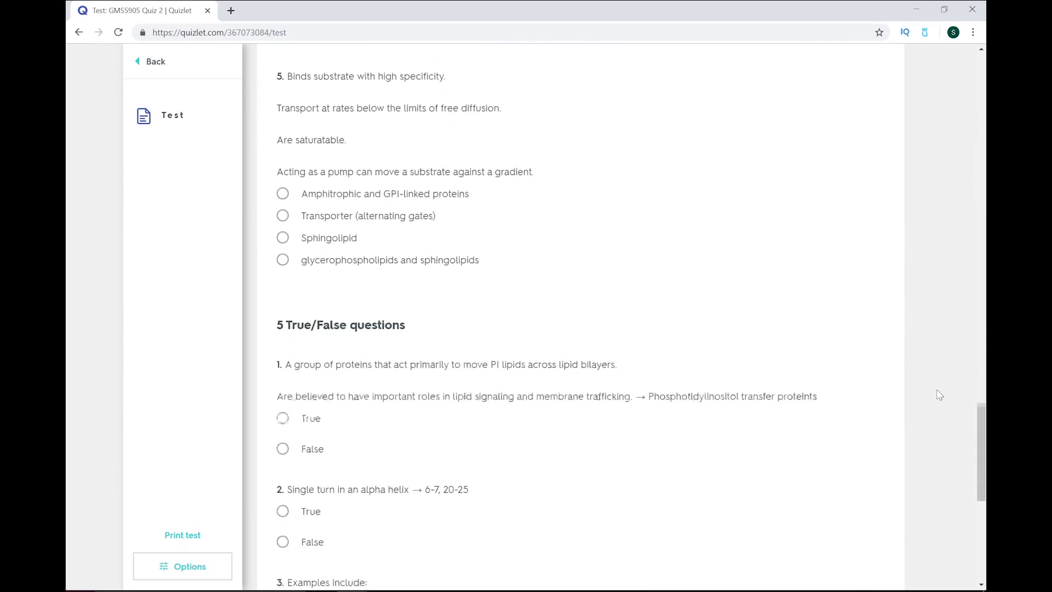
scroll(940, 395, "down", 3)
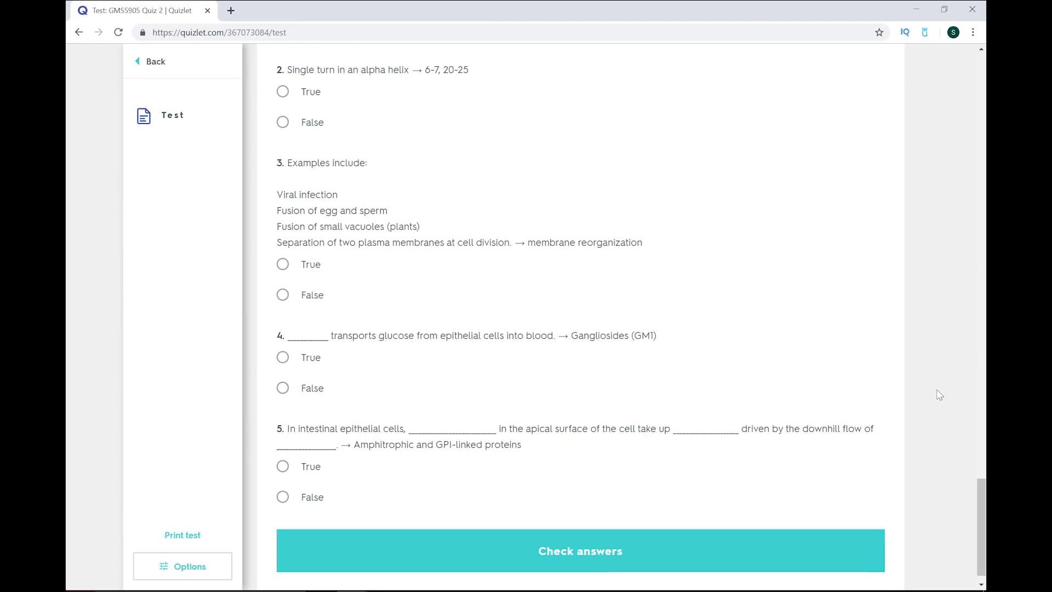
left_click(188, 570)
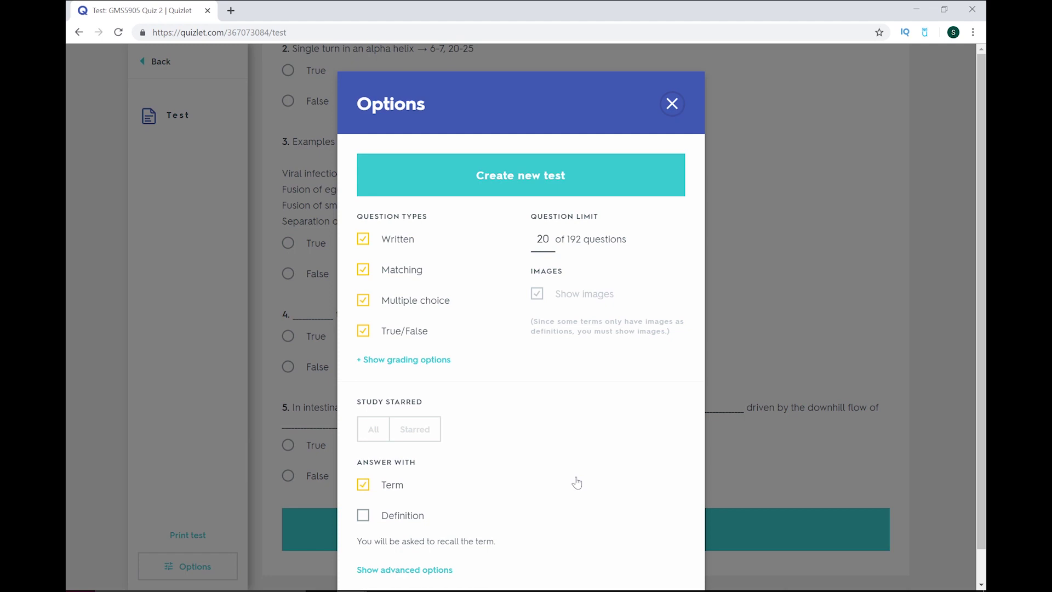
scroll(576, 482, "down", 1)
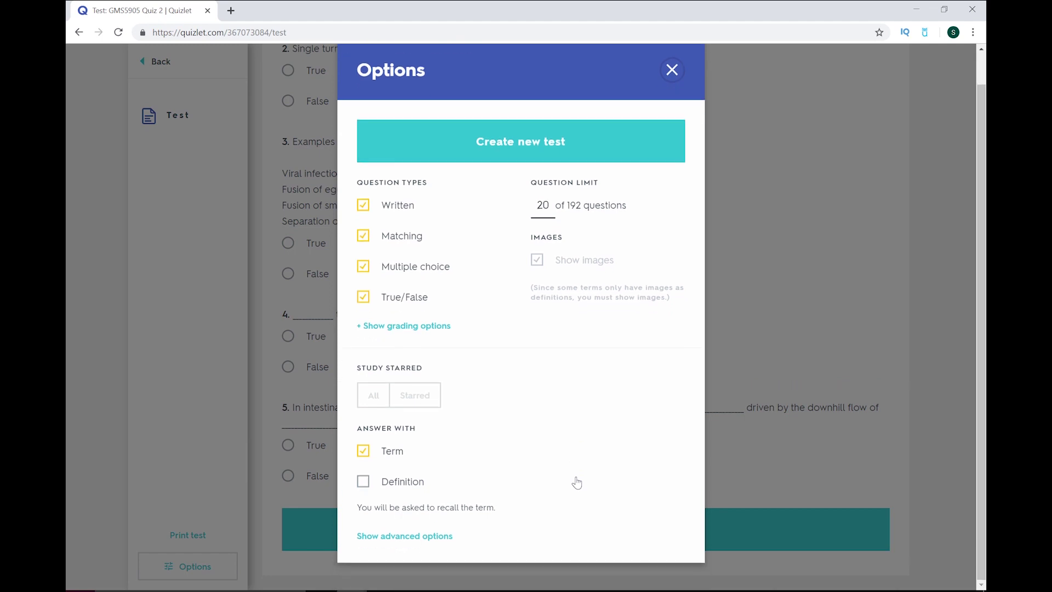
left_click(625, 134)
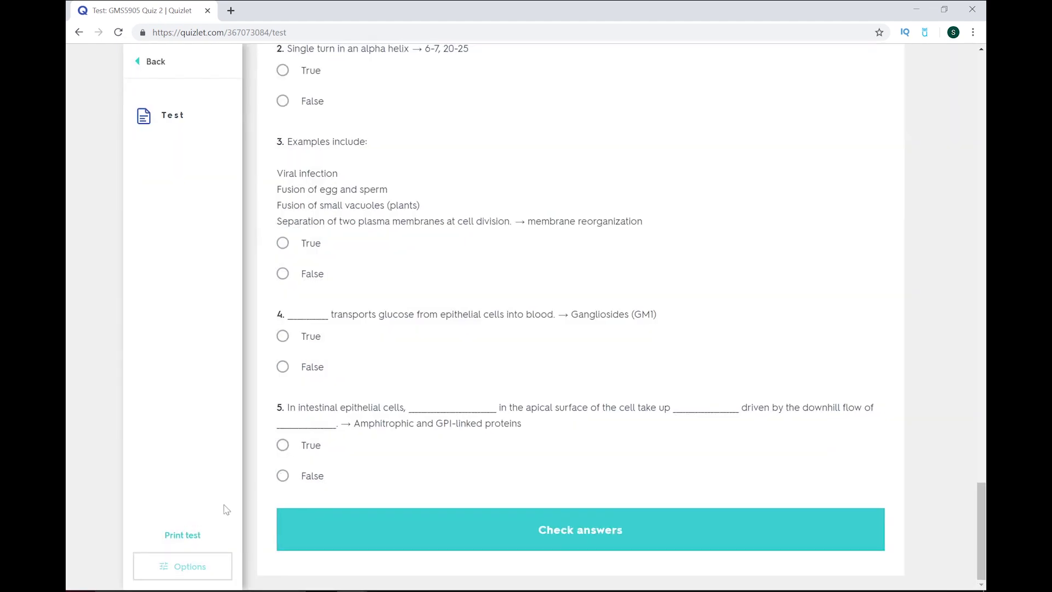
left_click(184, 536)
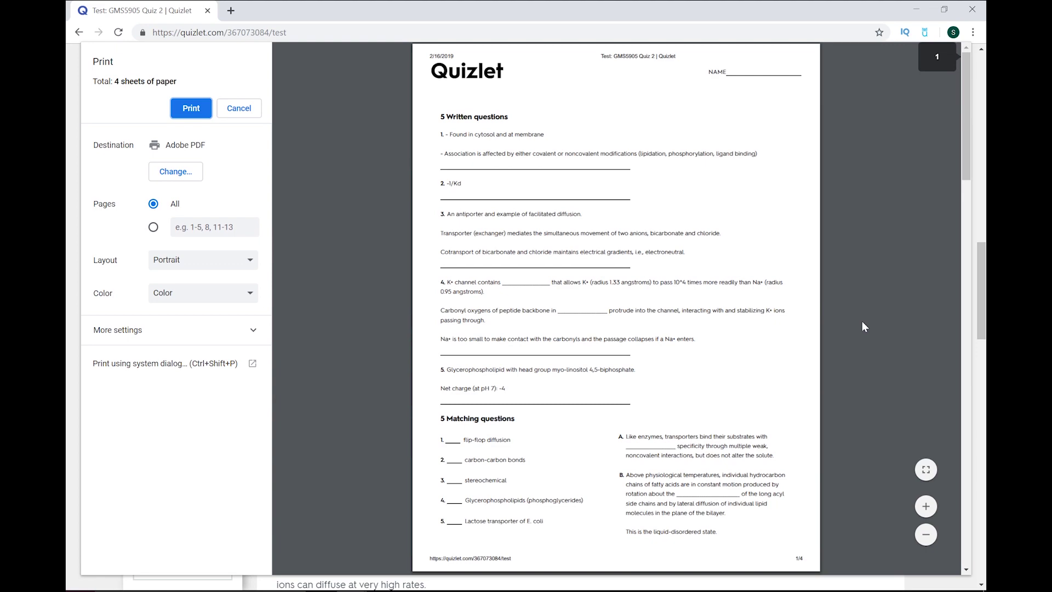
scroll(862, 322, "down", 5)
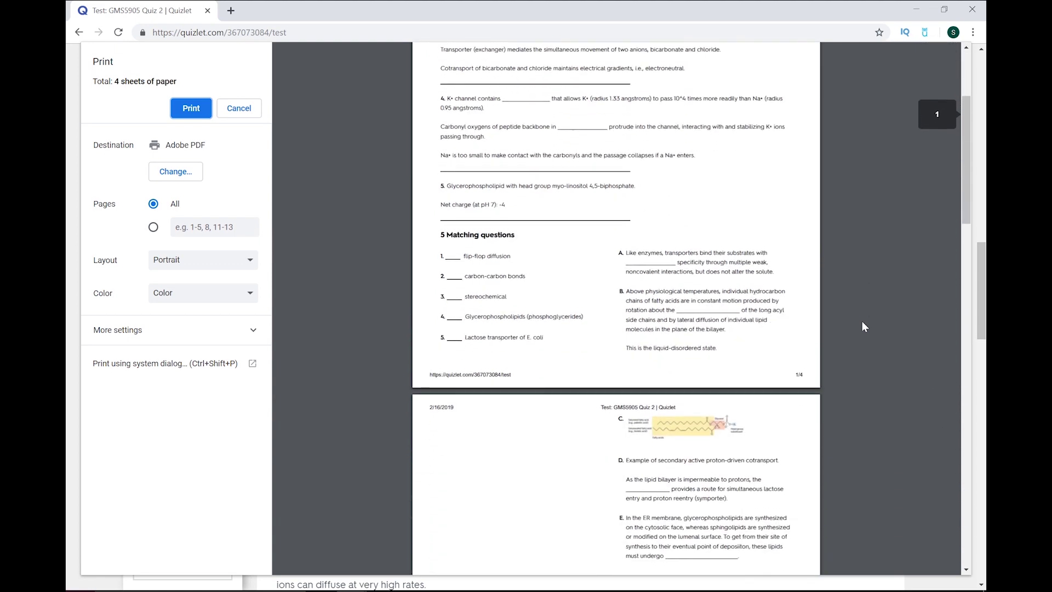
scroll(862, 323, "down", 6)
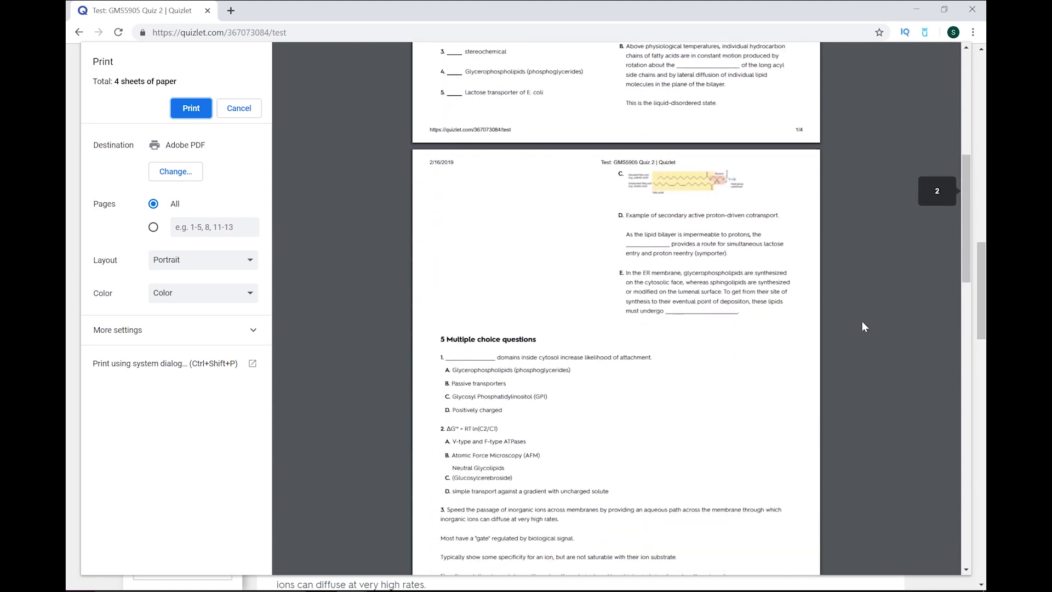
scroll(863, 322, "down", 11)
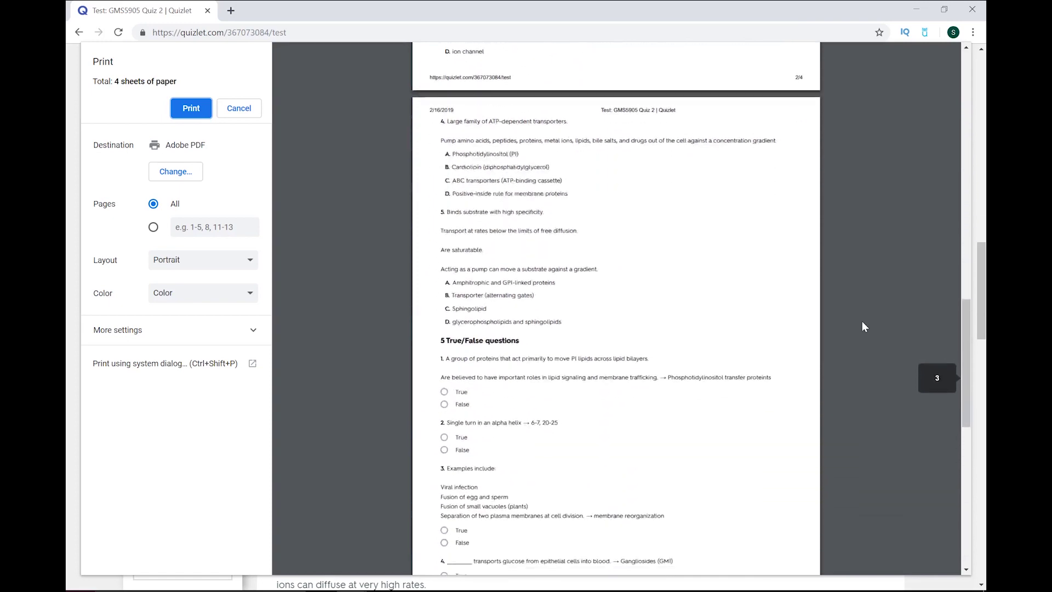
scroll(863, 321, "down", 7)
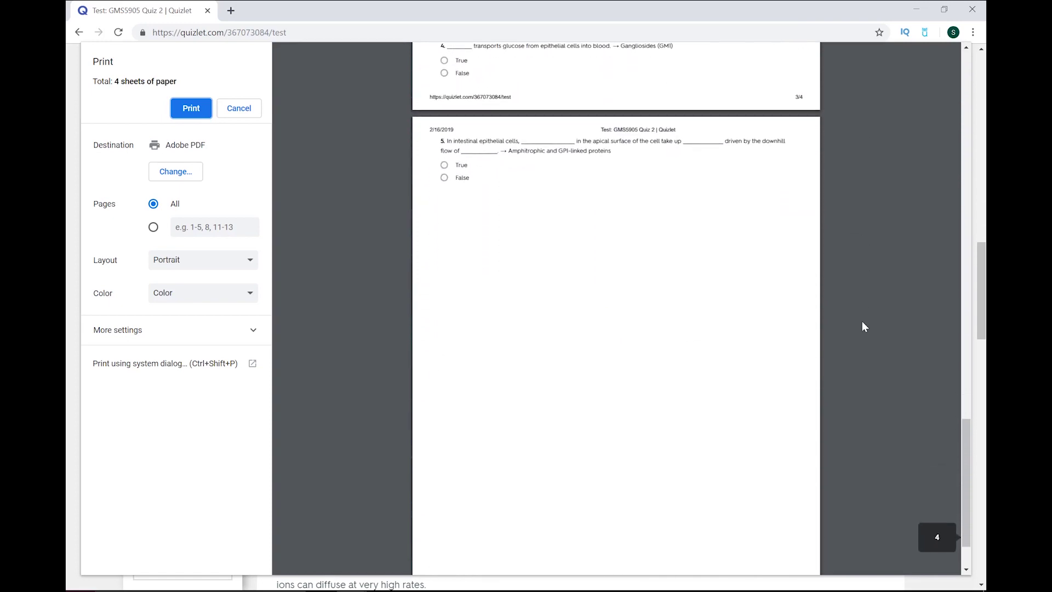
left_click(238, 117)
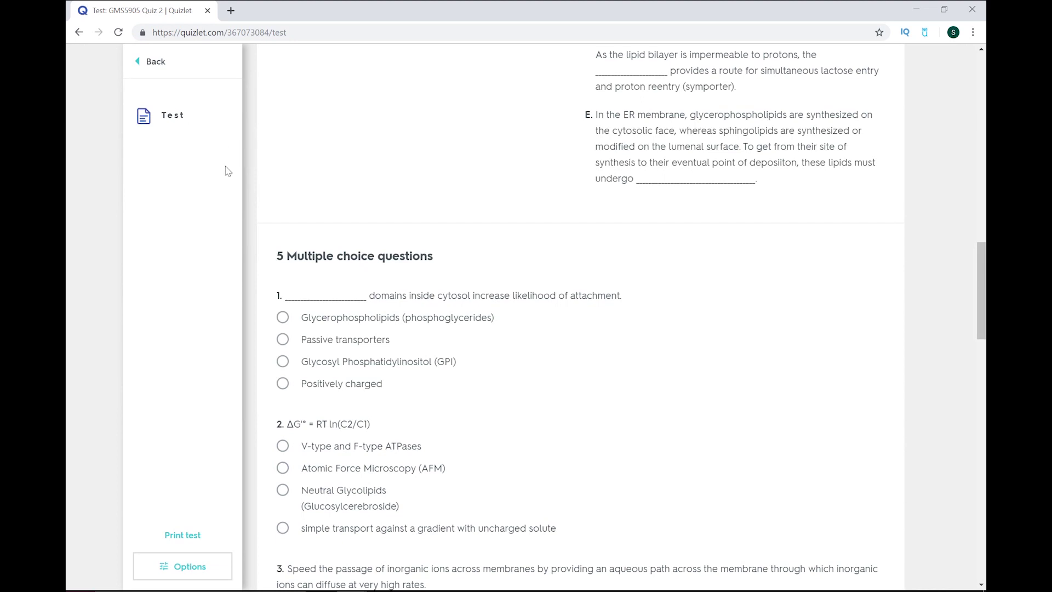
Step: Start the Match game and pair GLUT4 and Cholesterol with their descriptions
left_click(157, 69)
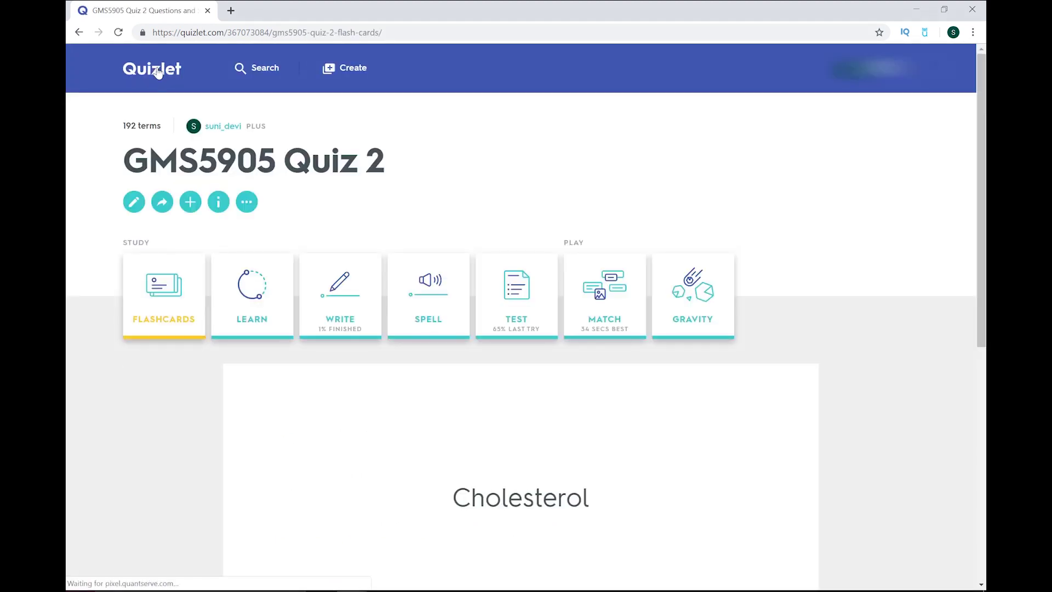
left_click(629, 305)
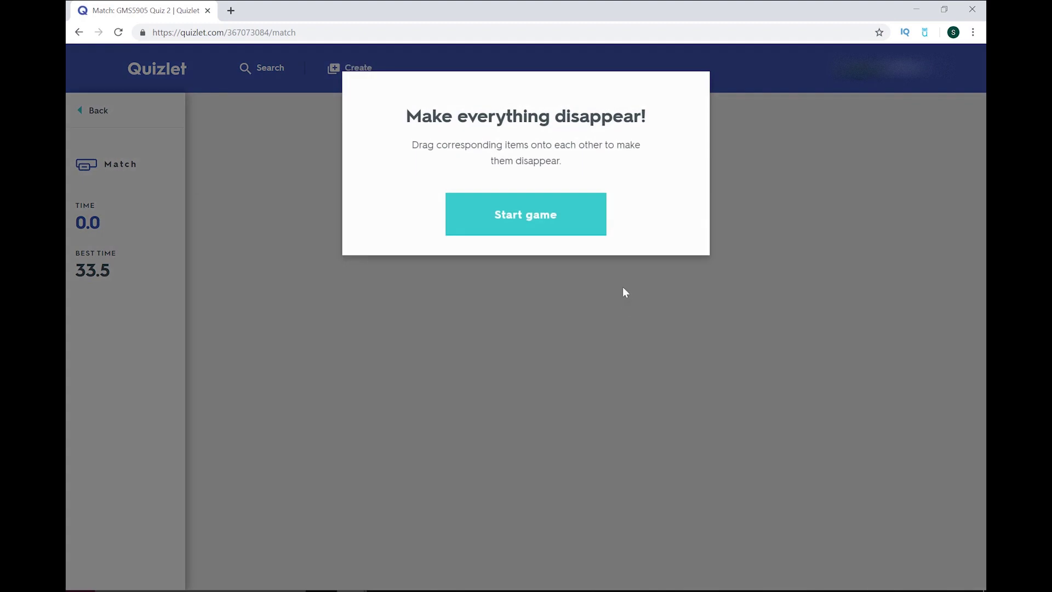
left_click(599, 213)
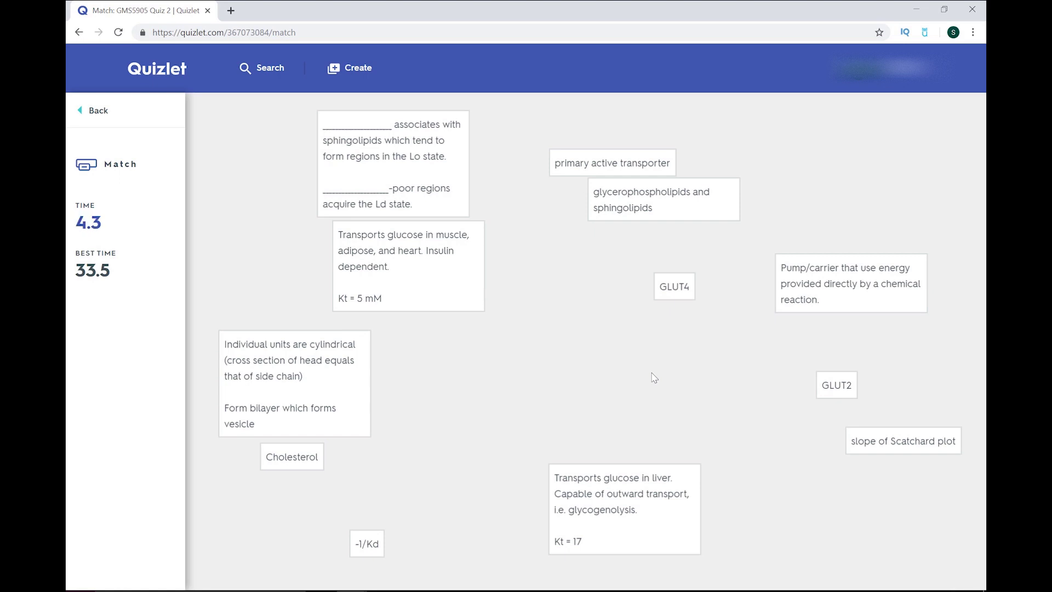
left_click_drag(820, 374, 491, 334)
left_click_drag(680, 289, 390, 291)
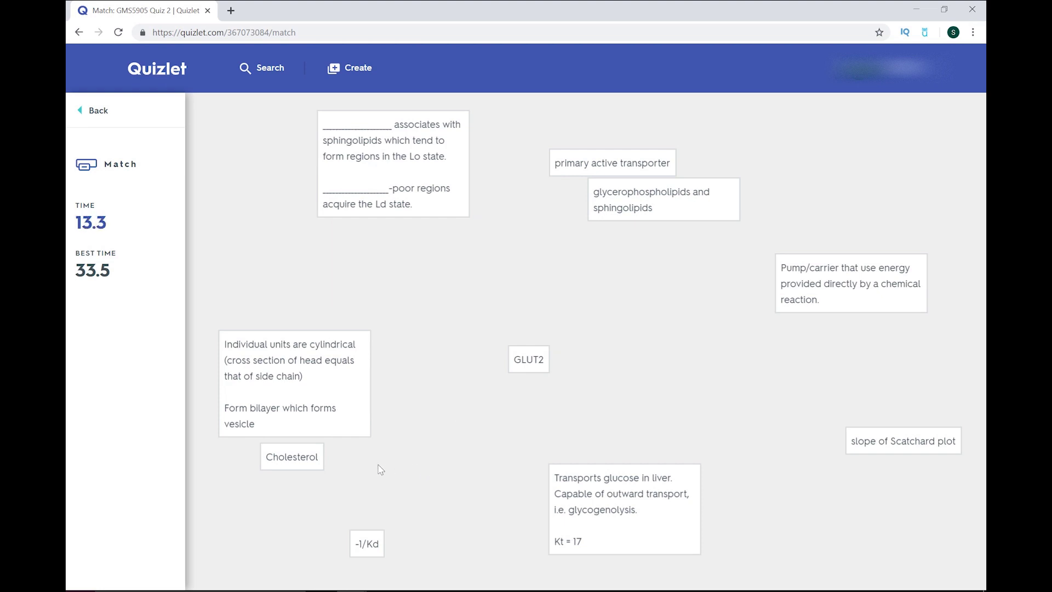
left_click_drag(306, 455, 408, 134)
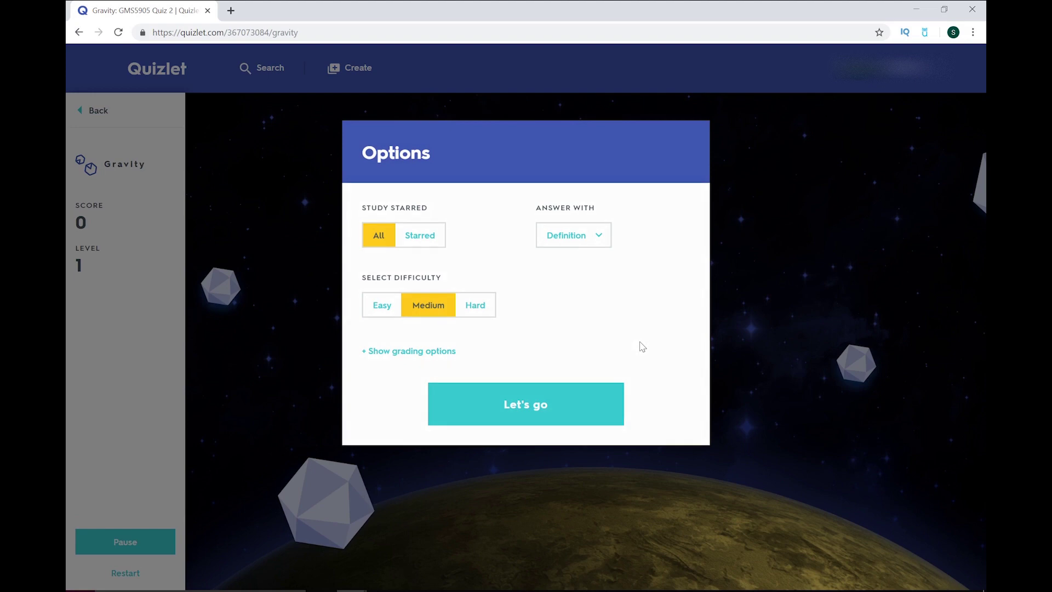
Step: Set Gravity to answer with Term, start a round, then go back to the Quiz 2 set page
left_click(592, 242)
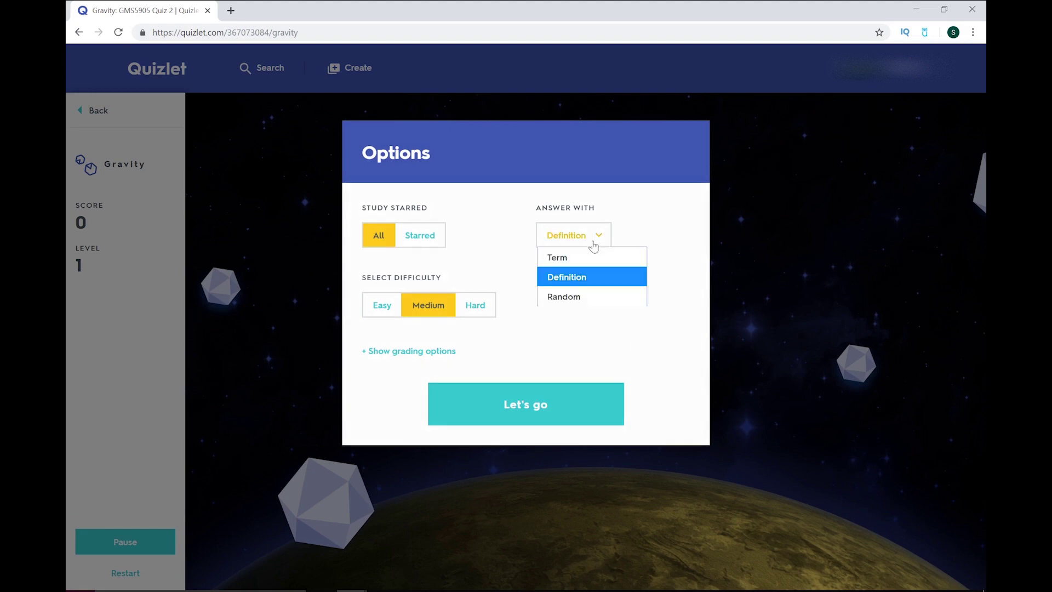
left_click(588, 258)
left_click(575, 412)
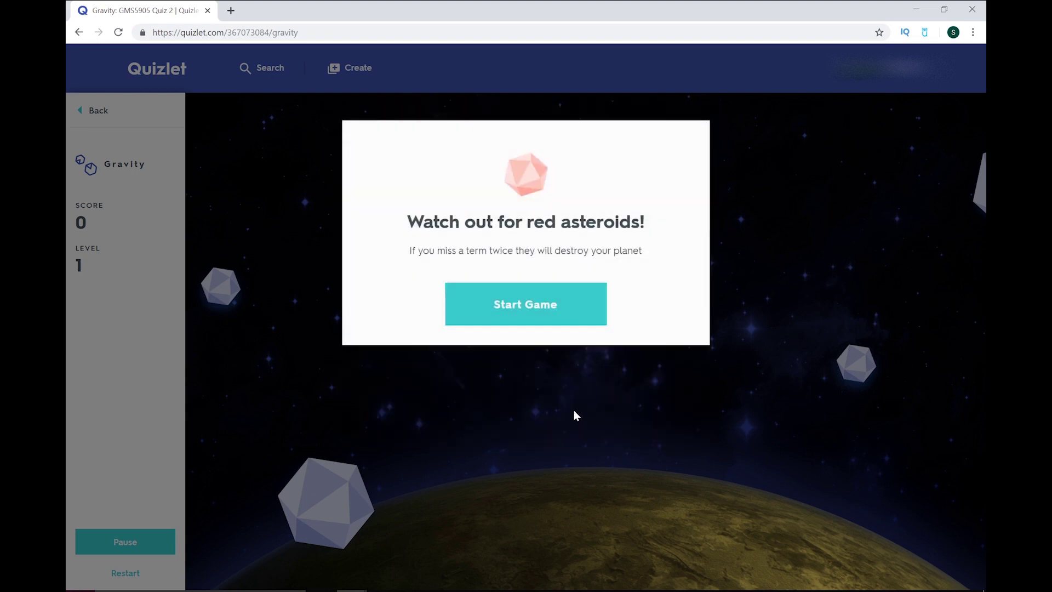
left_click(572, 307)
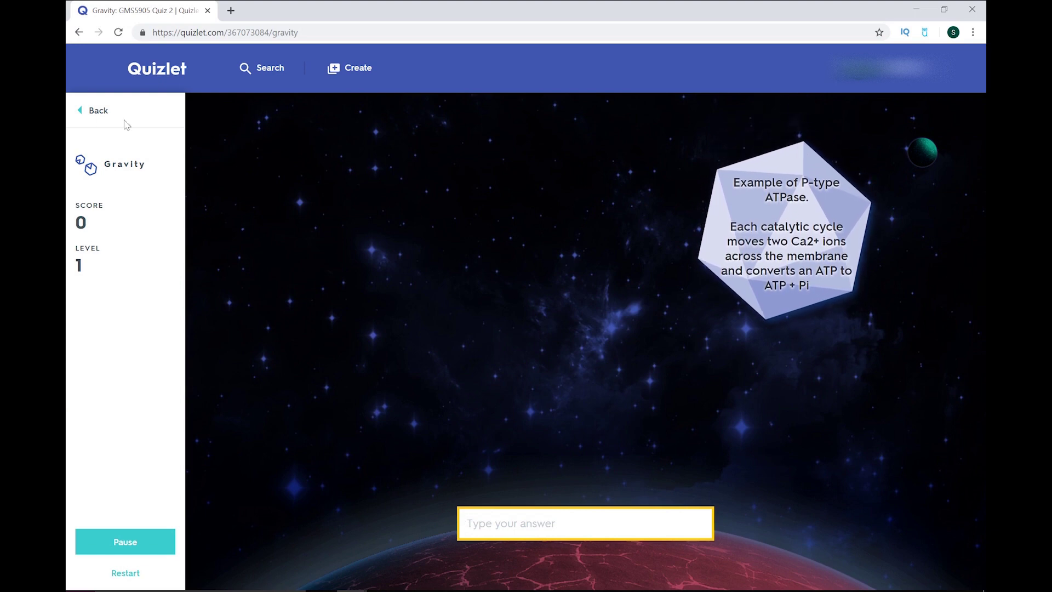
left_click(83, 111)
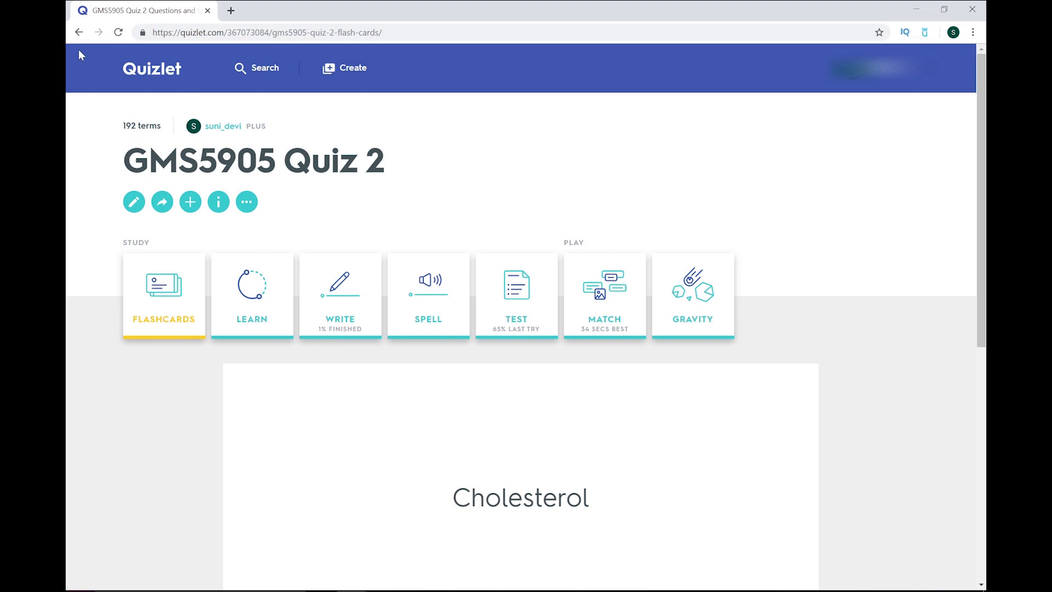
Step: Open GMS5905 Quiz 1 and star Parallel β sheets, Collagen triple helix, and both α helix terms
left_click(163, 73)
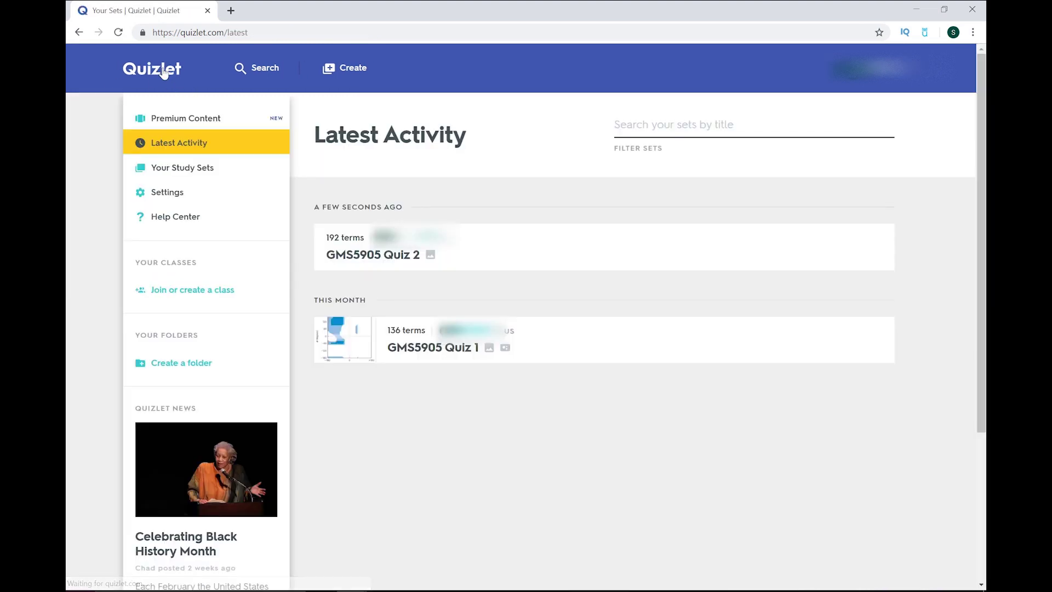
left_click(435, 355)
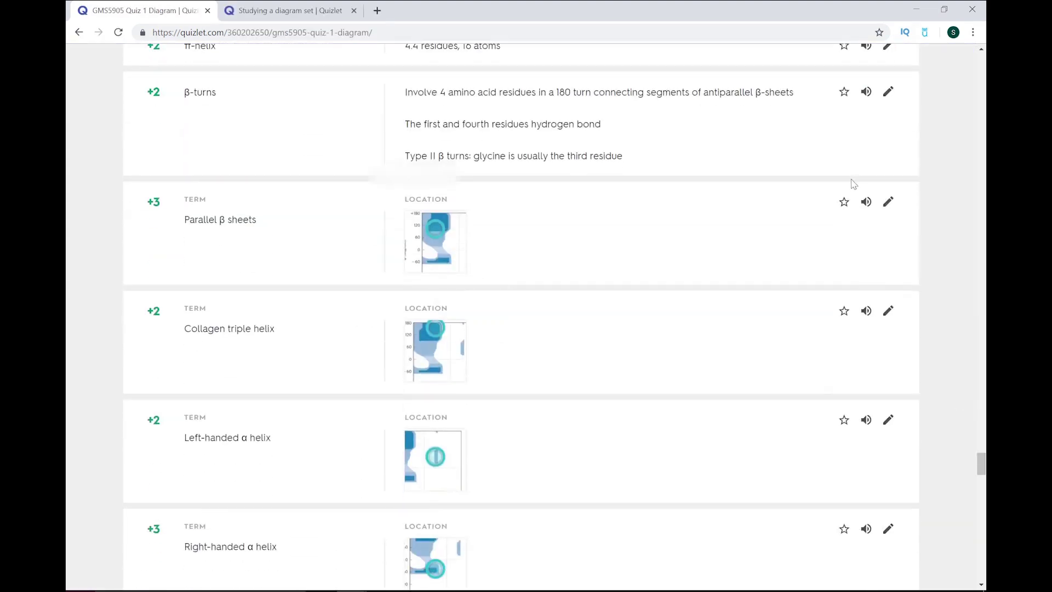
left_click(844, 201)
left_click(845, 312)
left_click(844, 421)
left_click(844, 530)
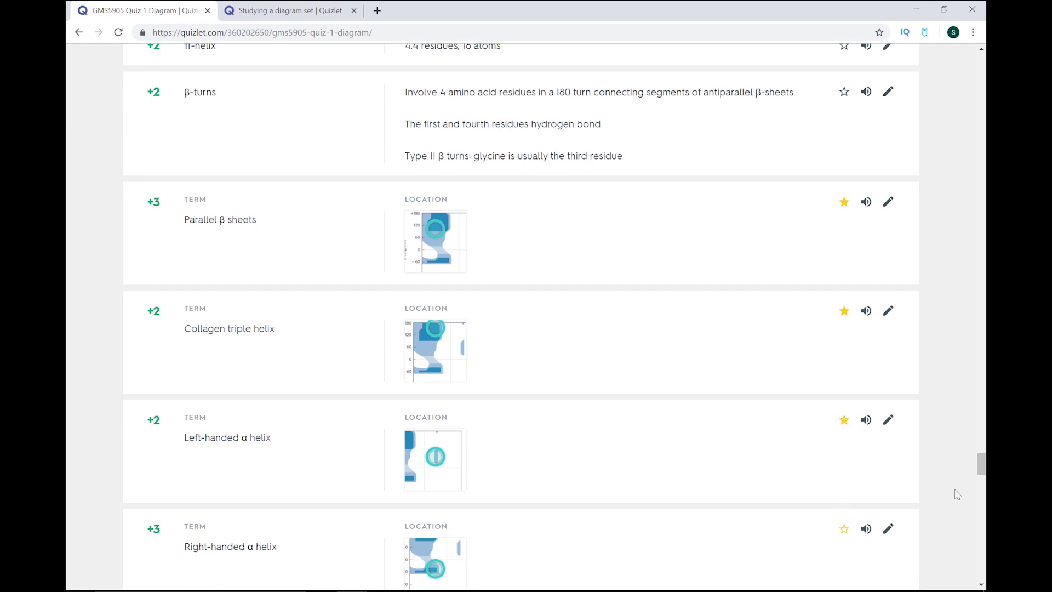
Step: Filter the term list to Starred (6) and launch Match on those terms
scroll(946, 479, "down", 2)
scroll(946, 480, "down", 18)
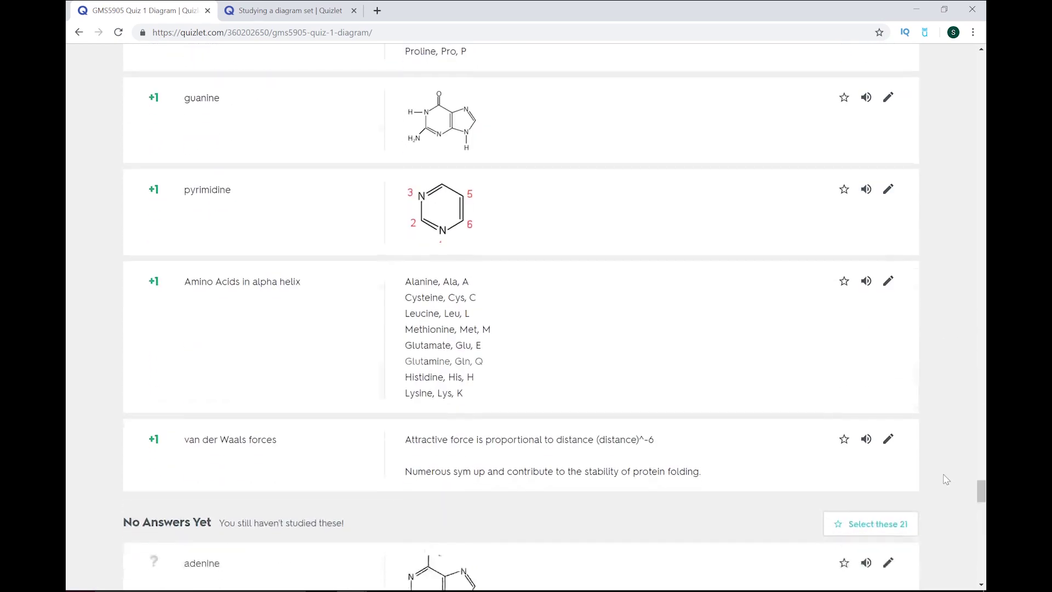
scroll(946, 479, "down", 20)
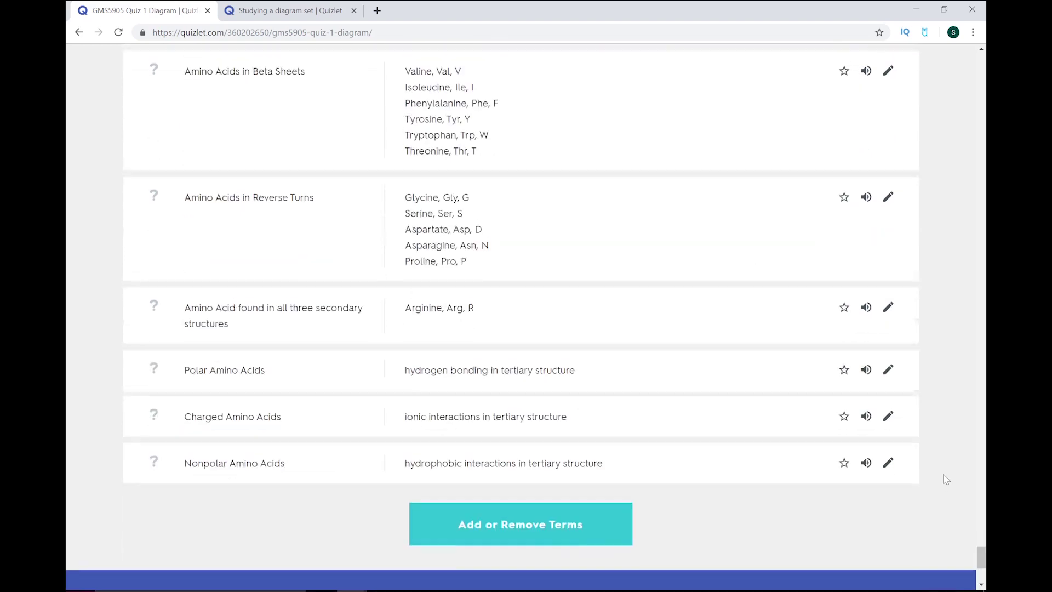
left_click_drag(979, 556, 969, 53)
scroll(969, 53, "down", 9)
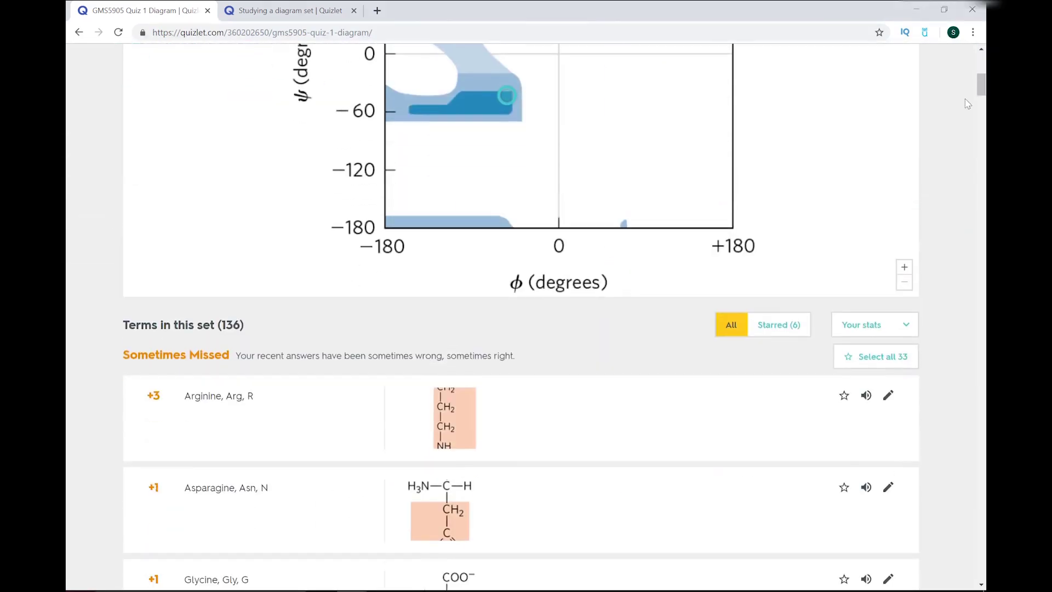
left_click(801, 326)
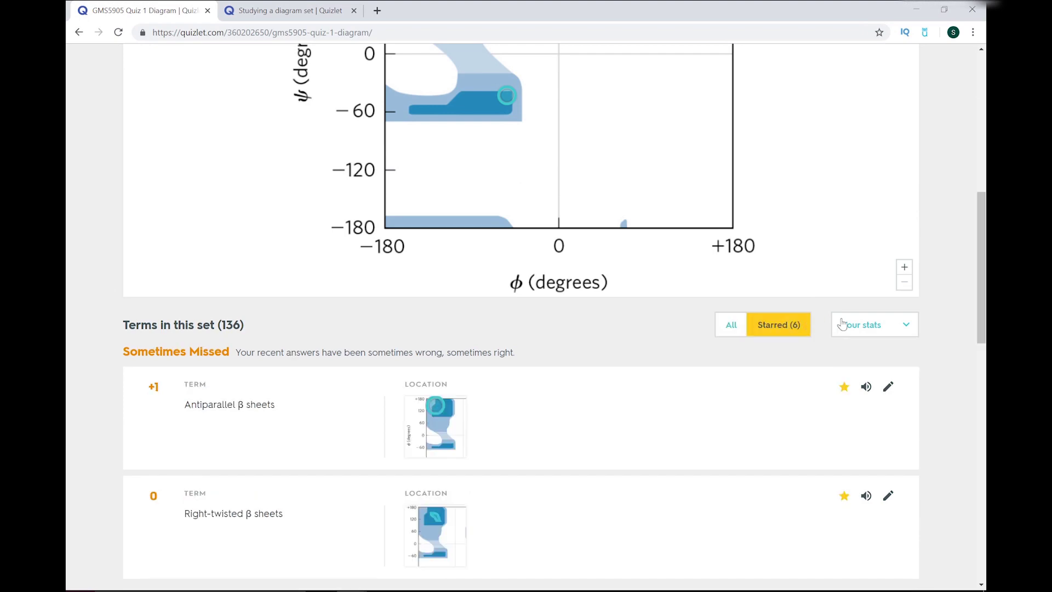
scroll(947, 346, "down", 1)
scroll(947, 347, "down", 5)
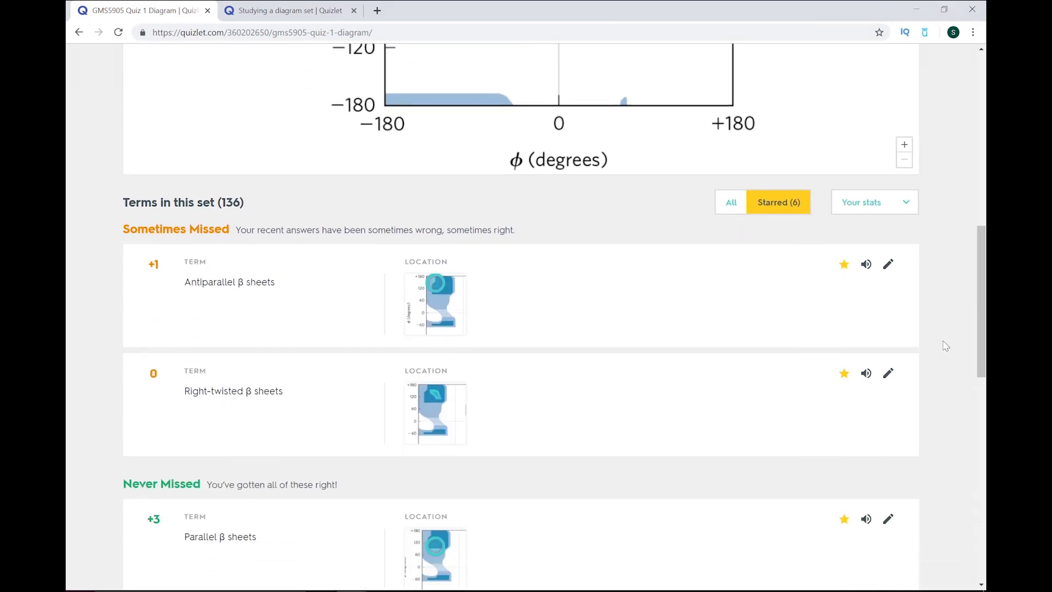
scroll(946, 346, "up", 10)
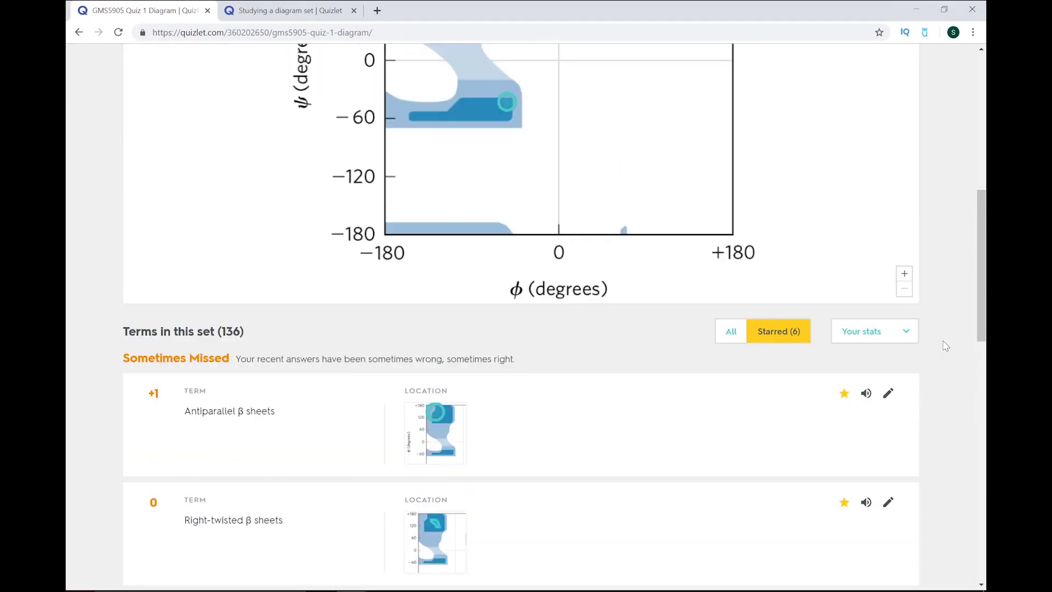
scroll(947, 346, "up", 5)
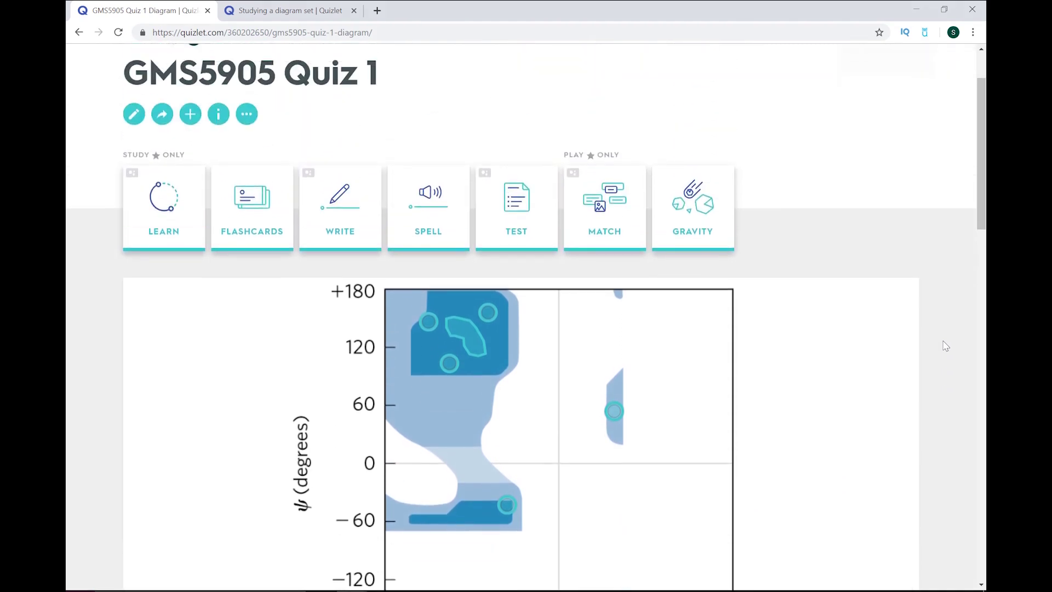
left_click(605, 291)
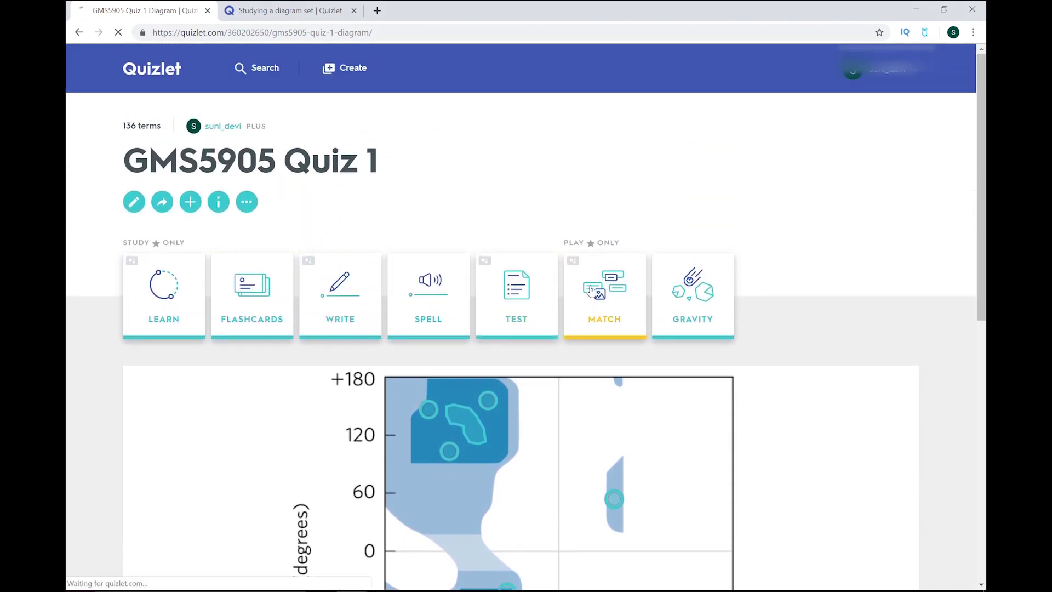
Step: Start the Match round and pair the Left-handed and Right-handed α helix circles
left_click(560, 231)
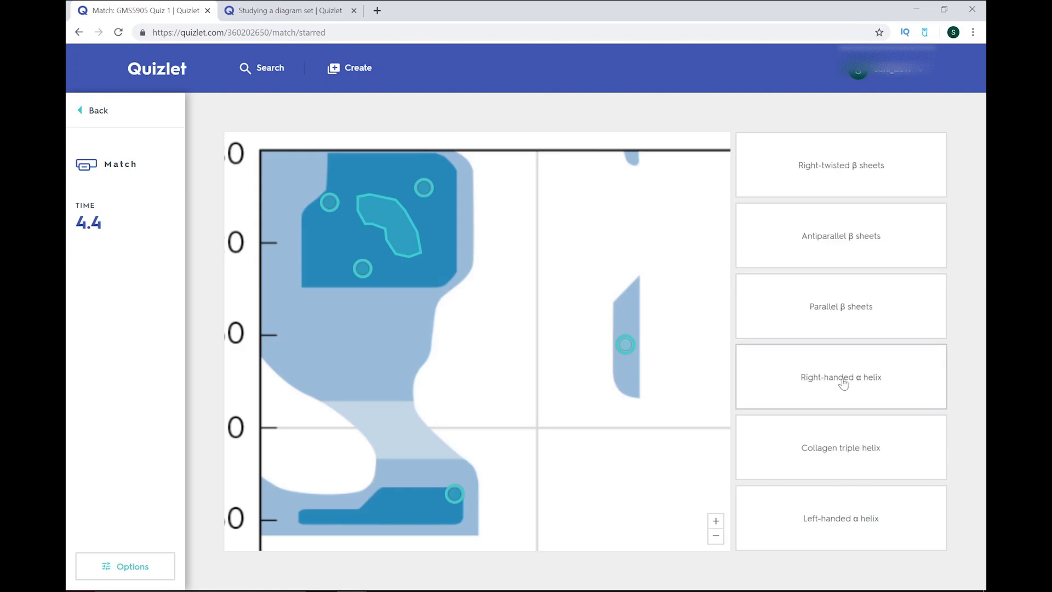
left_click(822, 384)
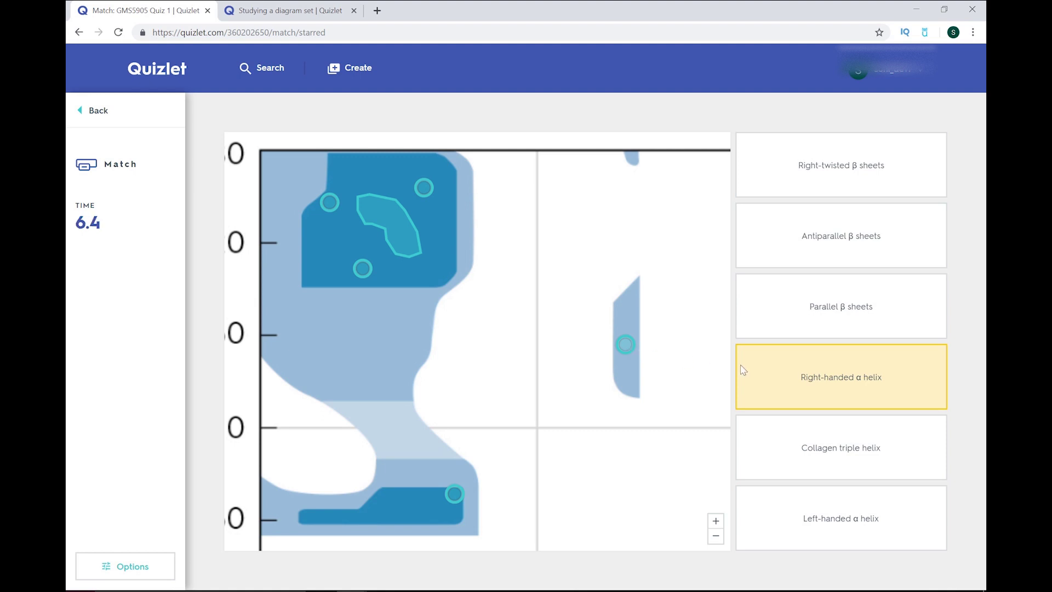
left_click(868, 390)
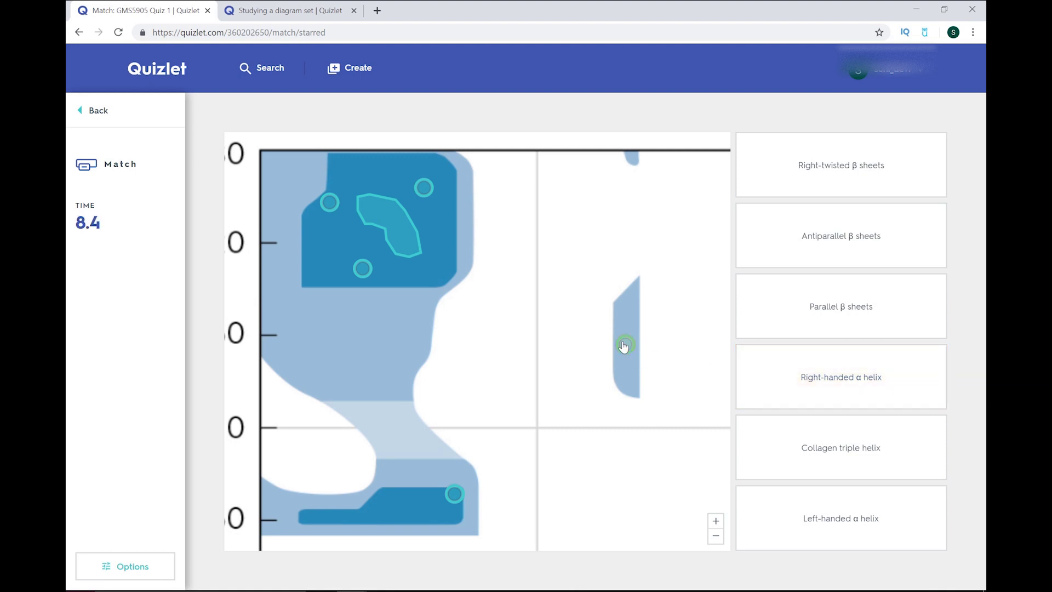
left_click(624, 346)
left_click(782, 372)
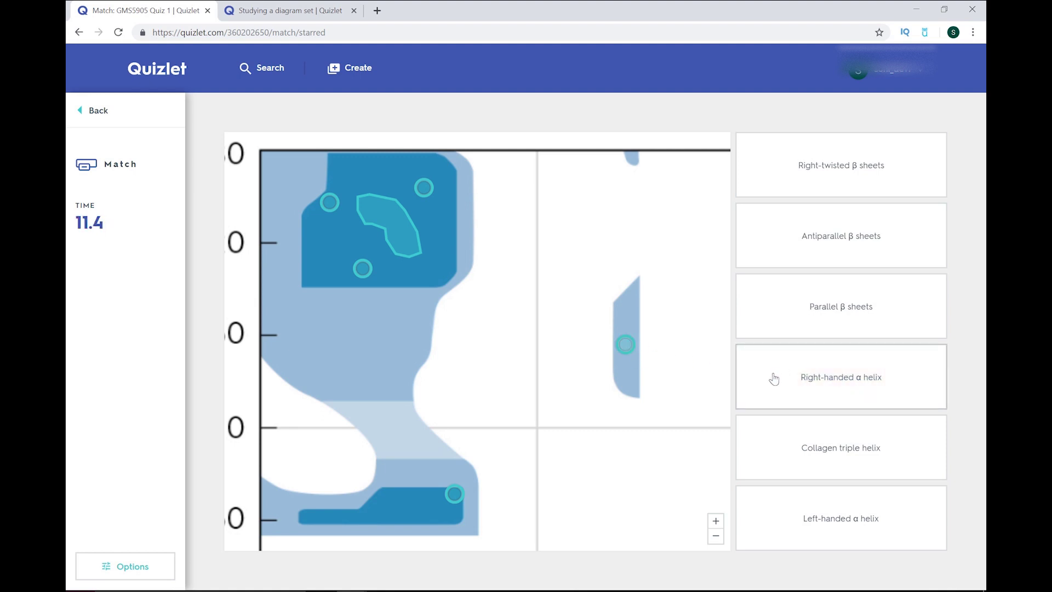
left_click(628, 350)
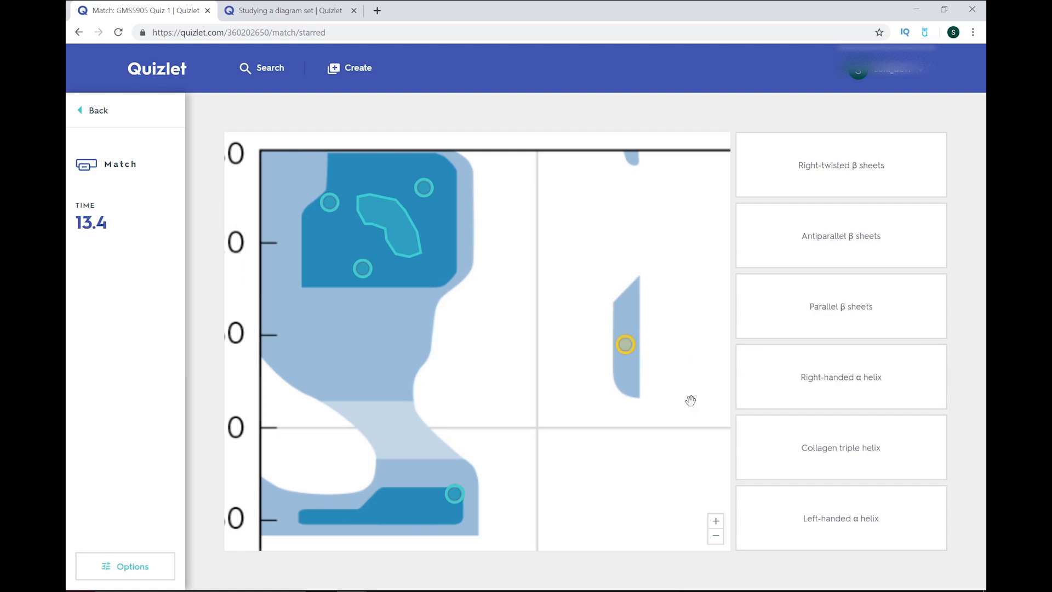
left_click(814, 514)
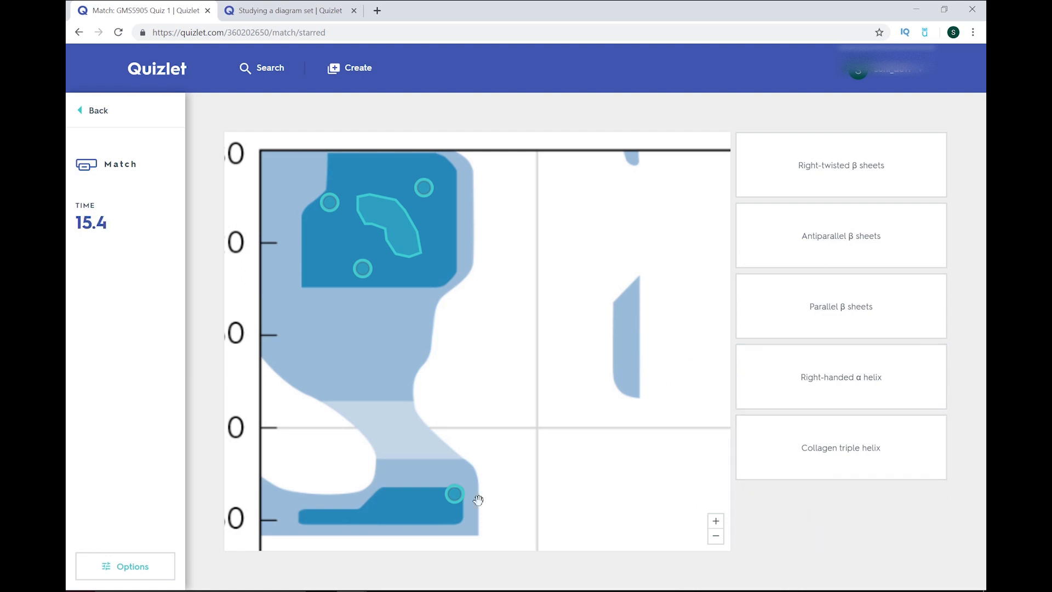
left_click(459, 496)
left_click(821, 387)
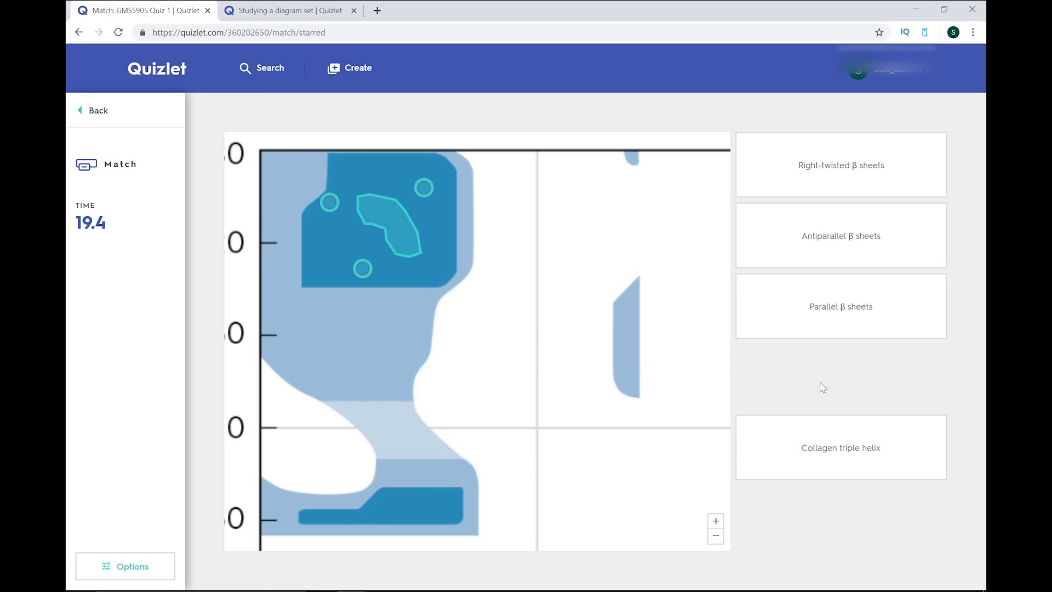
Step: Match the Right-twisted, Parallel and Antiparallel β sheet regions, finishing in 29.9 s, then open Learn
left_click(425, 188)
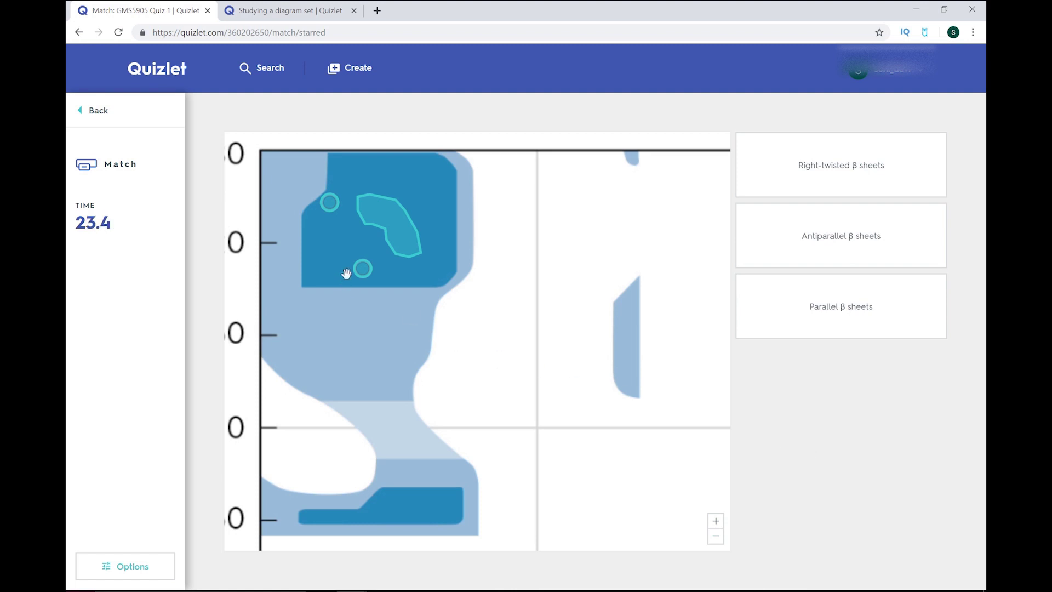
left_click(393, 227)
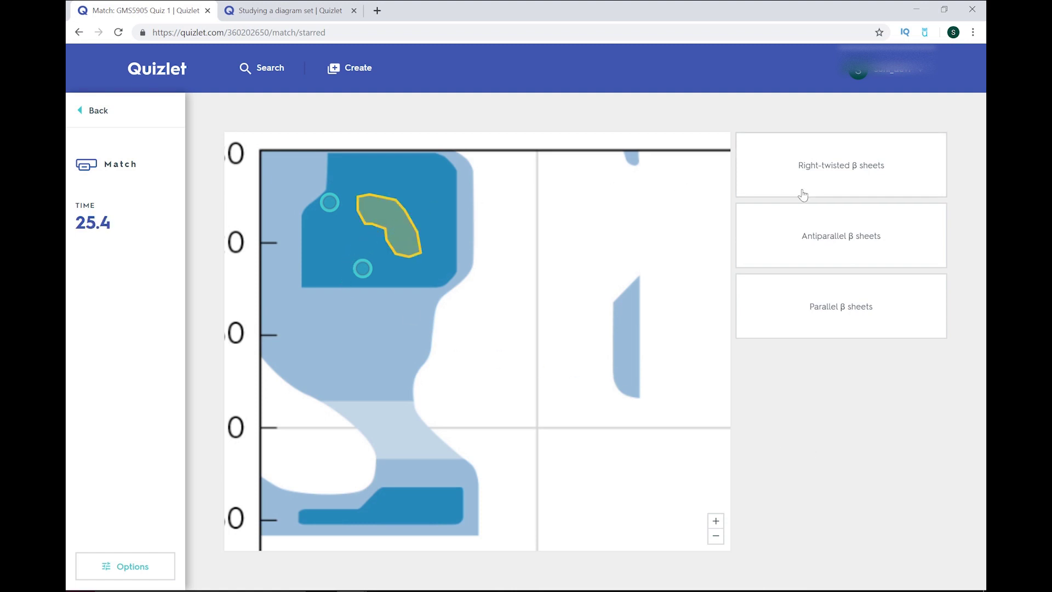
left_click(804, 195)
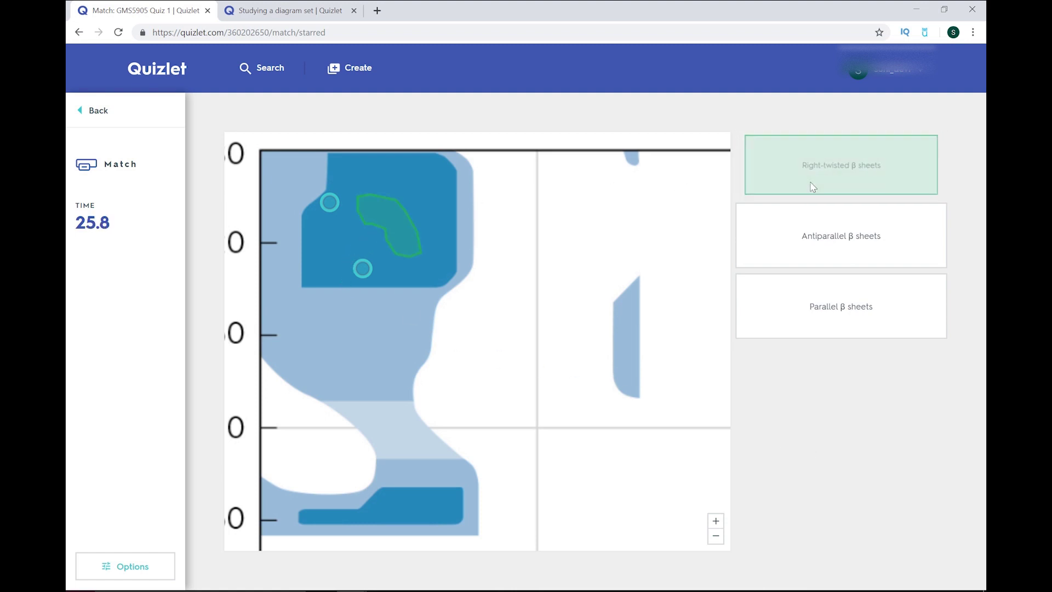
left_click(363, 268)
left_click(775, 321)
left_click(331, 203)
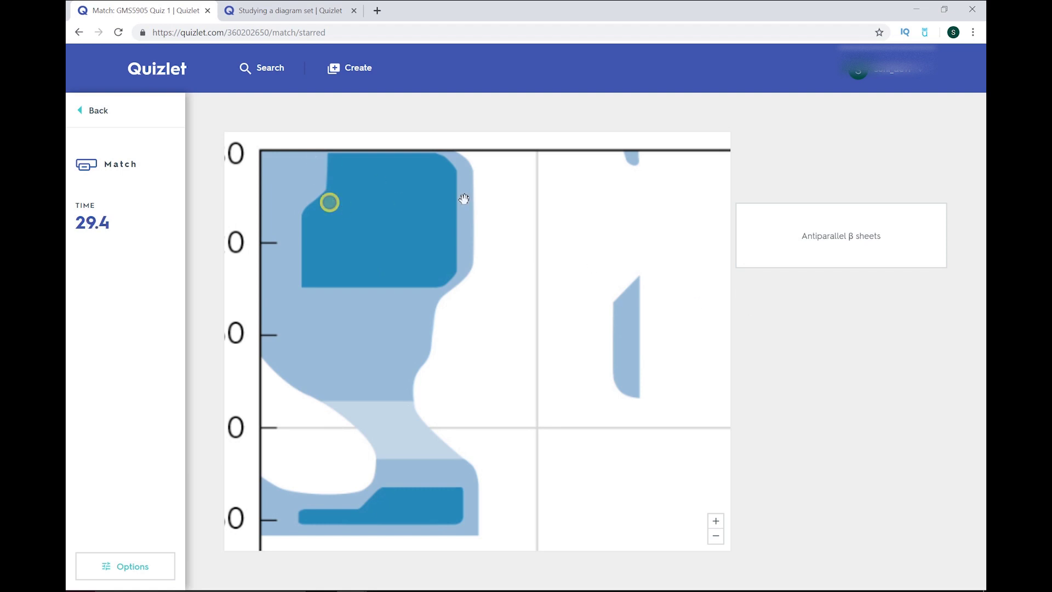
left_click(832, 229)
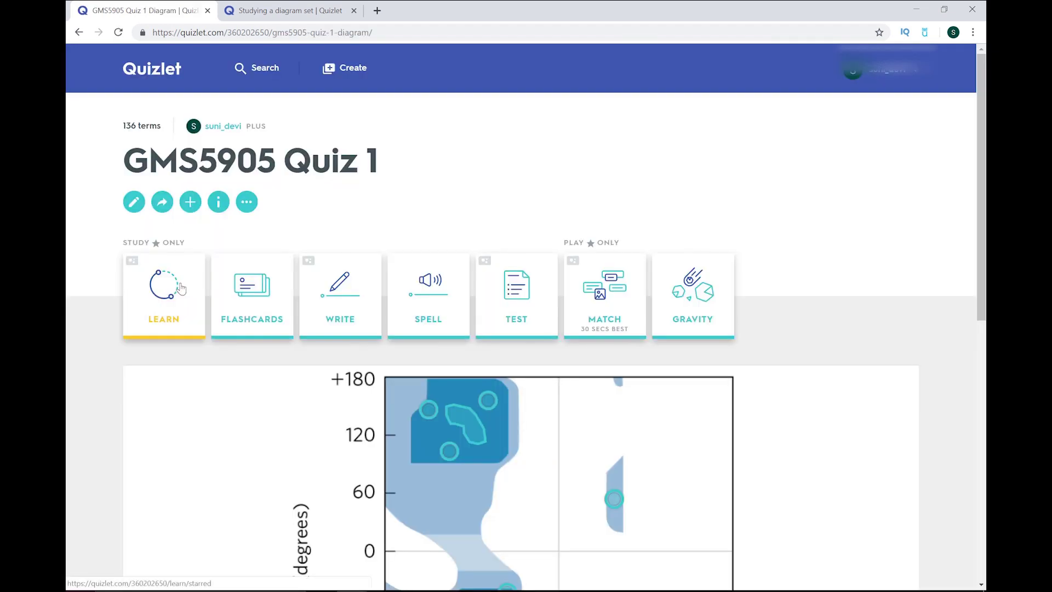
left_click(181, 287)
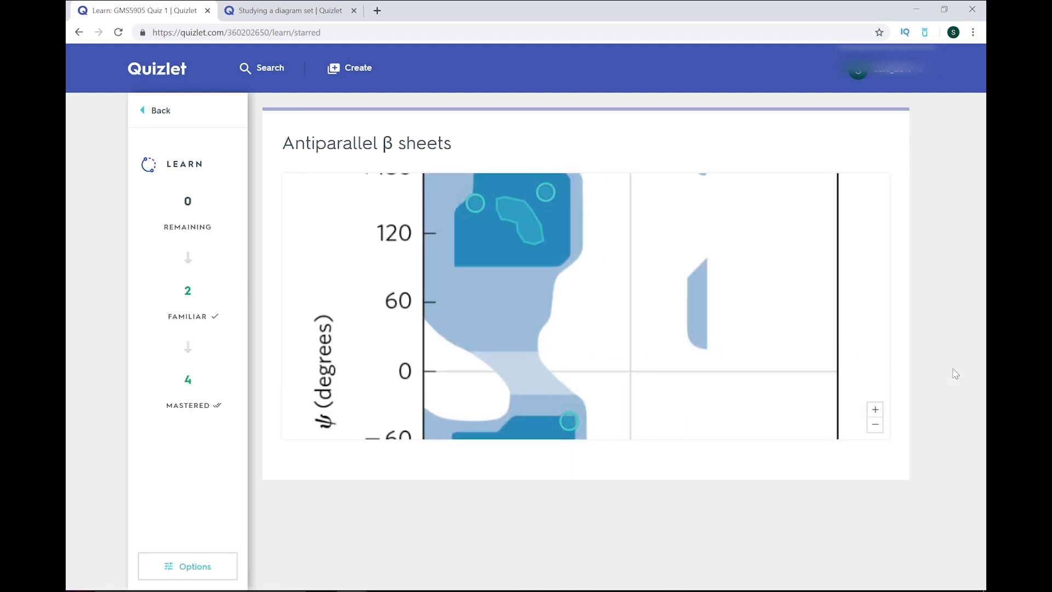
Step: Answer the lower-circle and Right-twisted β sheets diagram questions in Learn, then return to Quiz 1
left_click(876, 426)
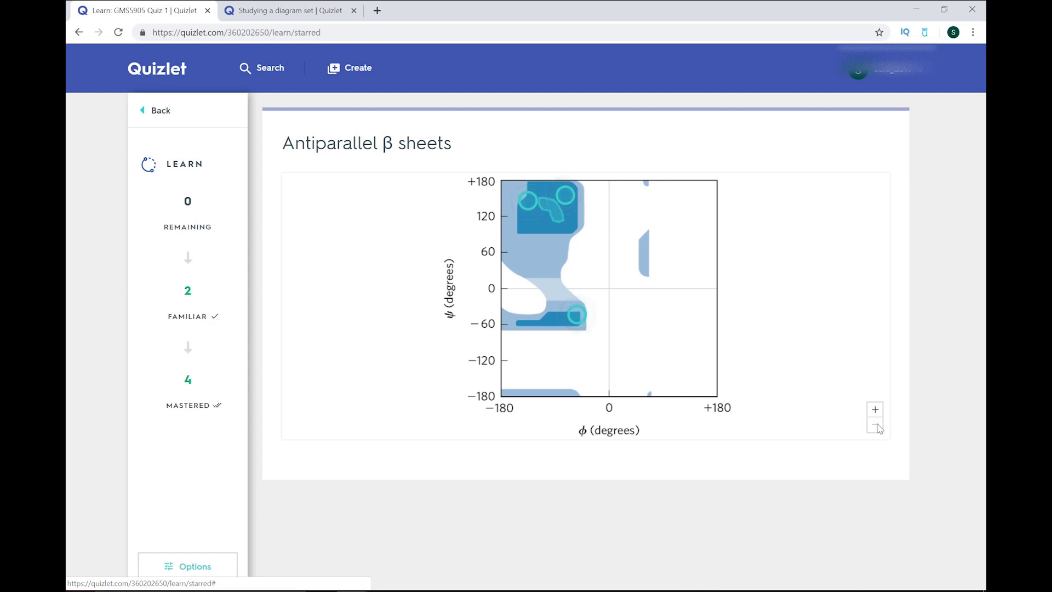
left_click(578, 316)
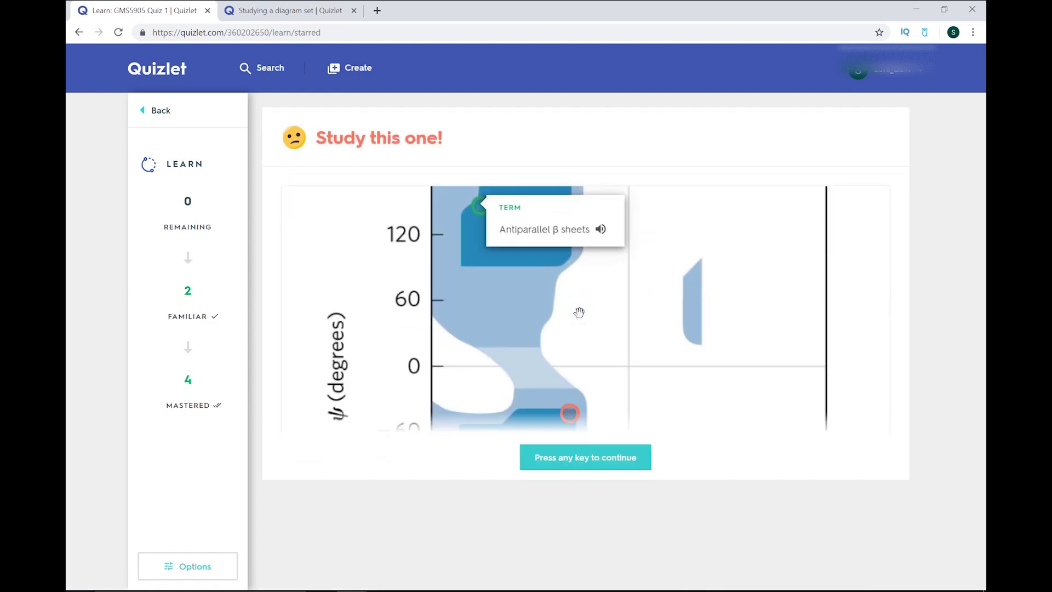
left_click(578, 459)
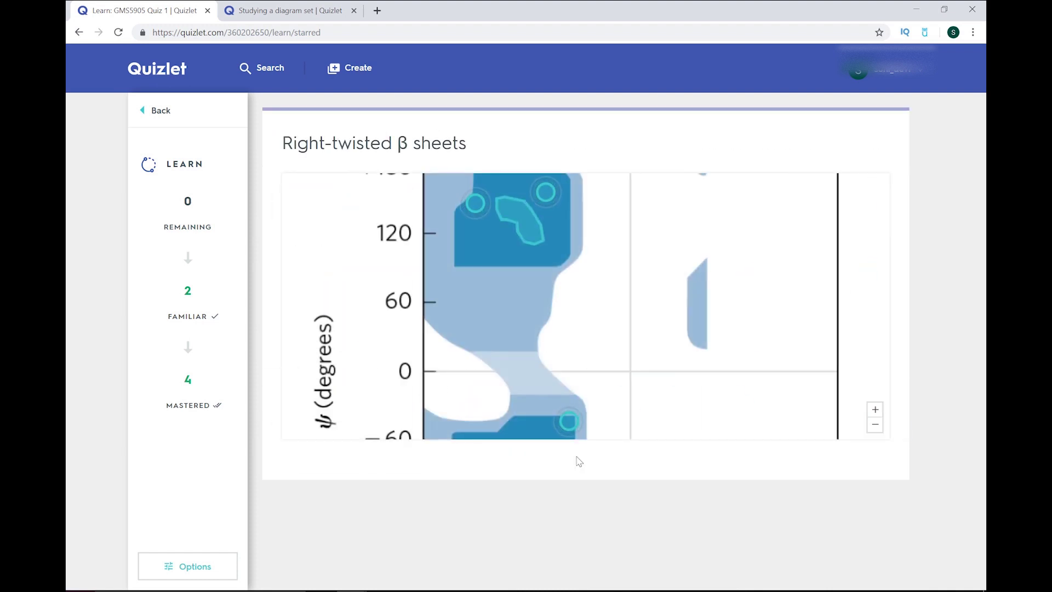
left_click(880, 432)
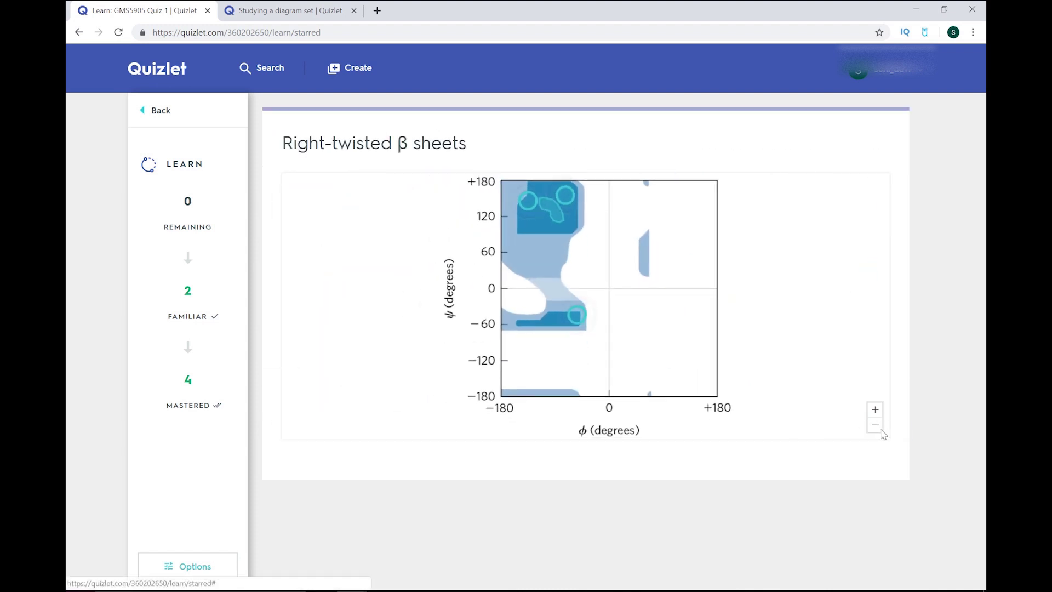
left_click(556, 222)
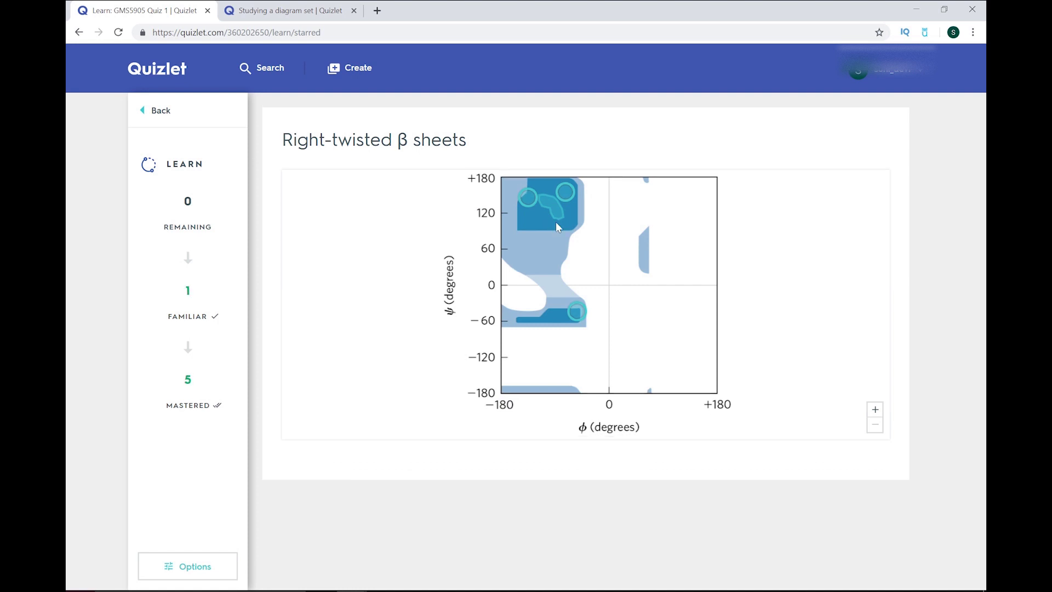
left_click(589, 462)
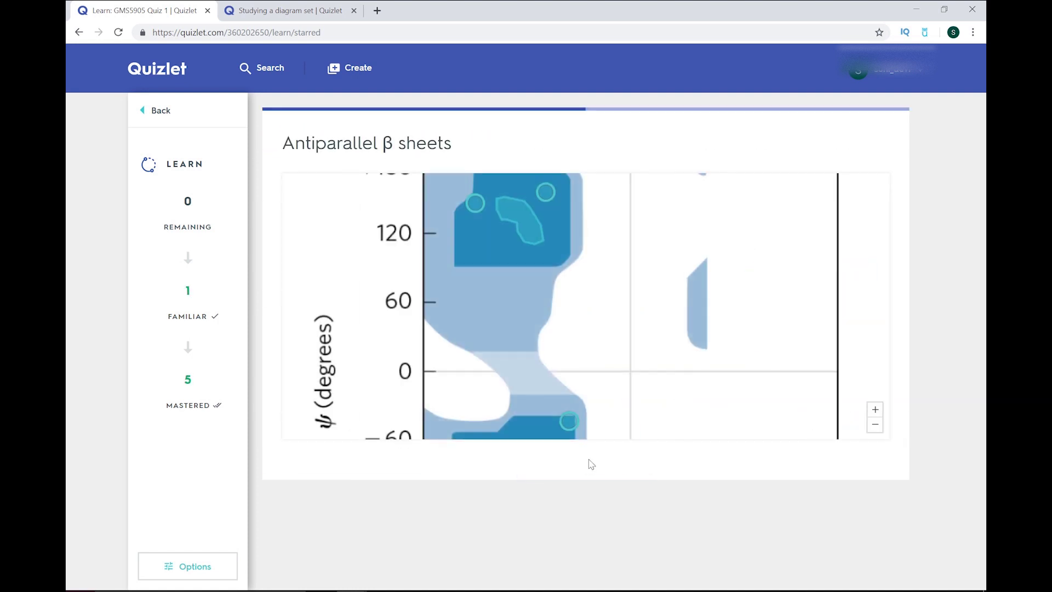
left_click(877, 426)
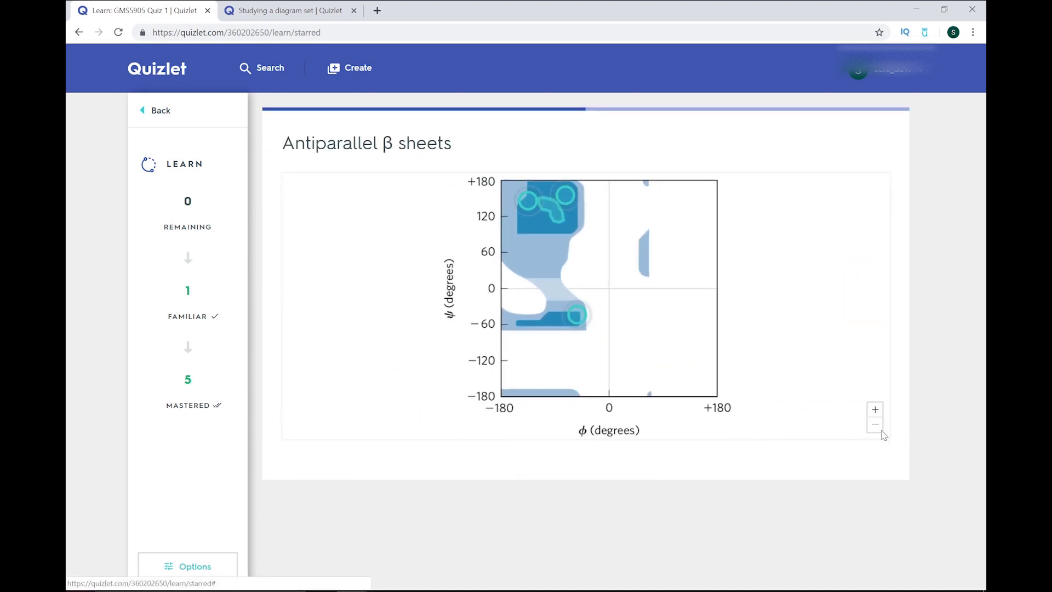
left_click(159, 111)
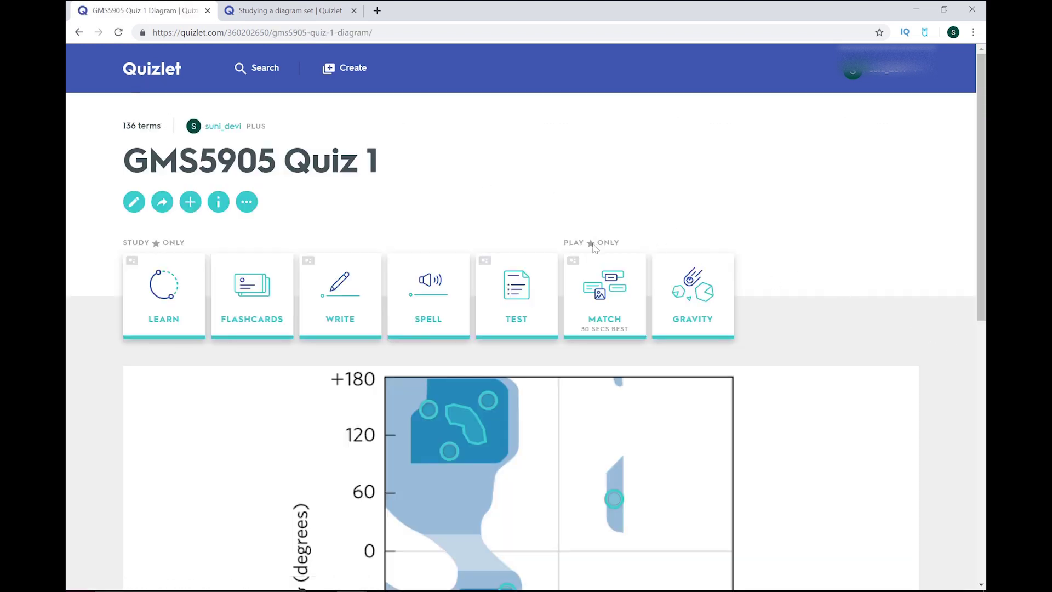
Step: Switch the Quiz 1 term filter from Starred to All and scroll through every term
scroll(904, 342, "down", 9)
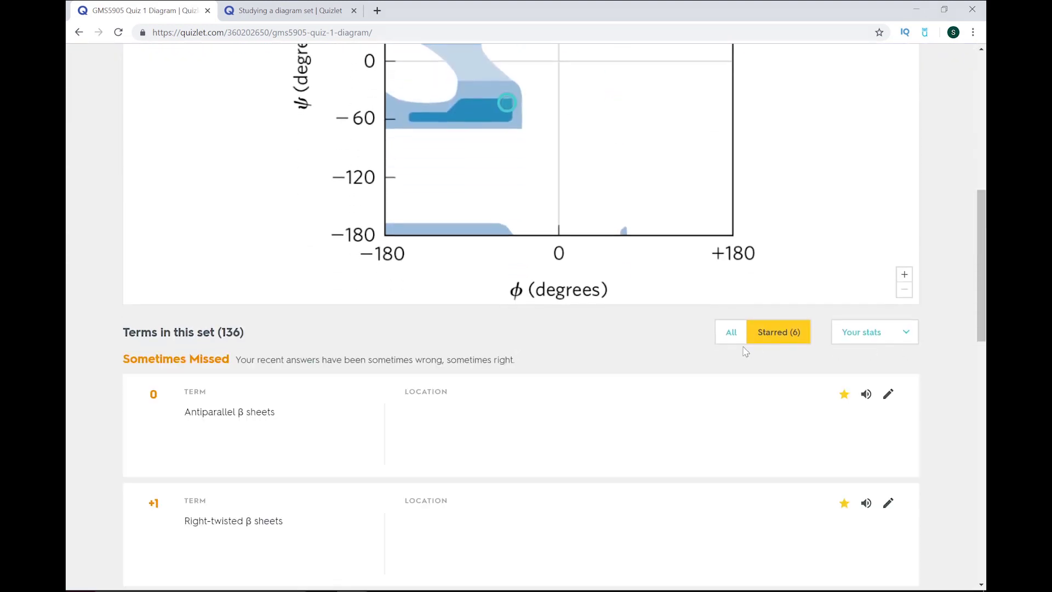
left_click(732, 334)
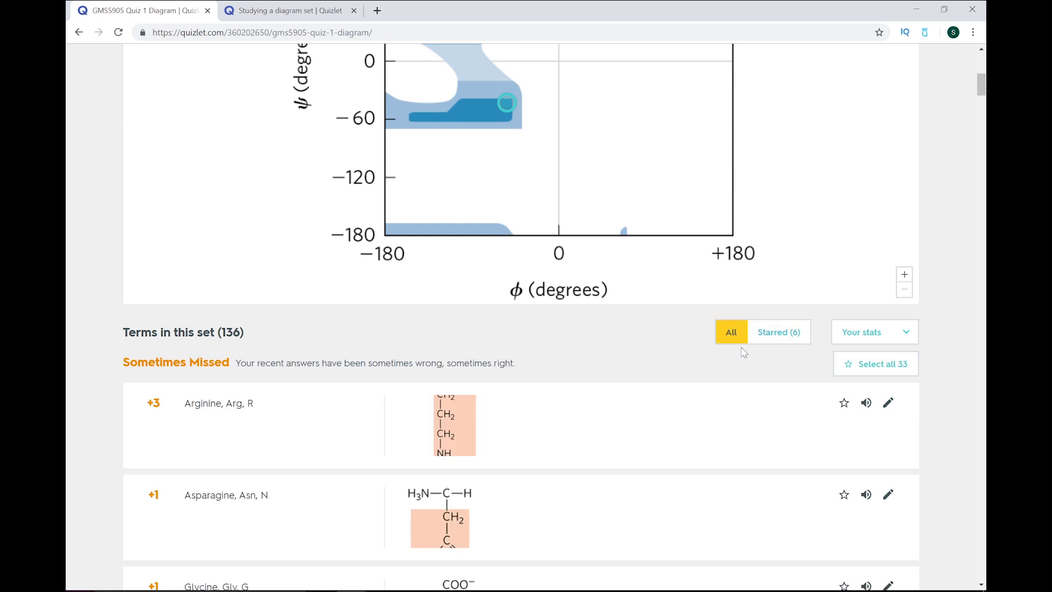
scroll(945, 353, "down", 15)
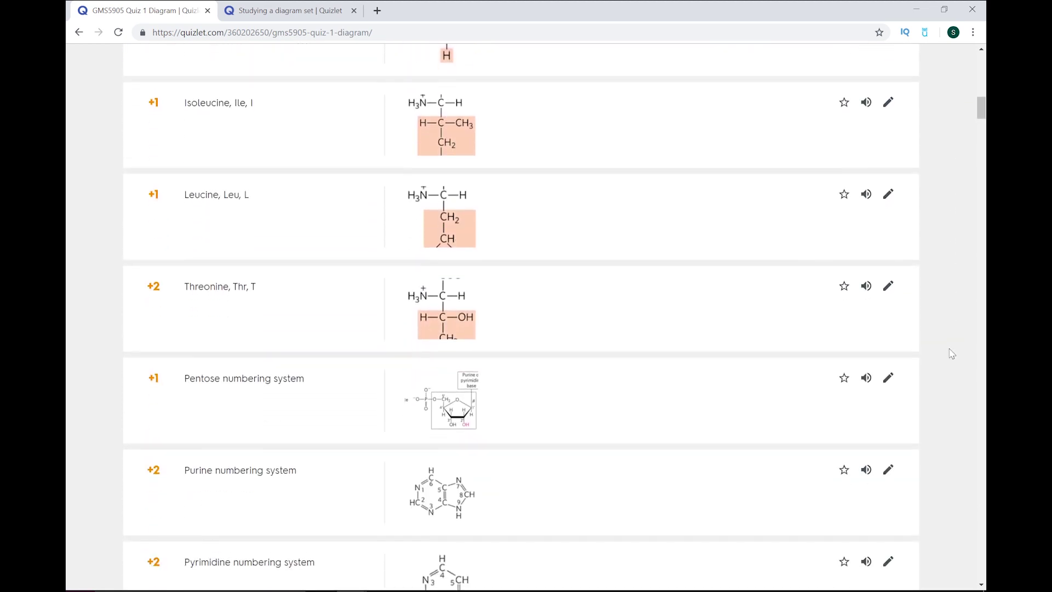
scroll(952, 353, "down", 20)
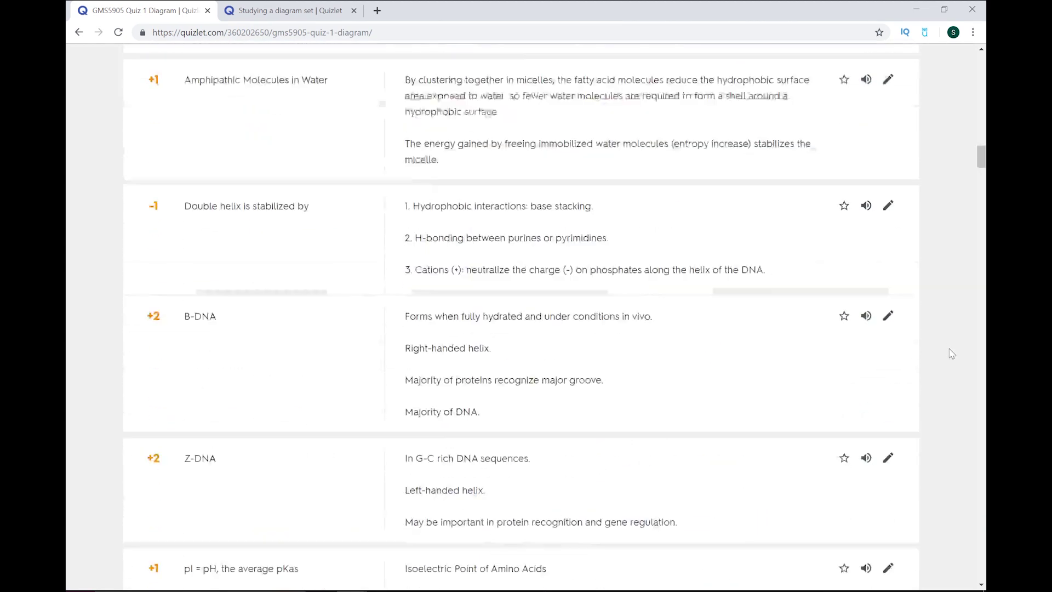
scroll(952, 353, "down", 20)
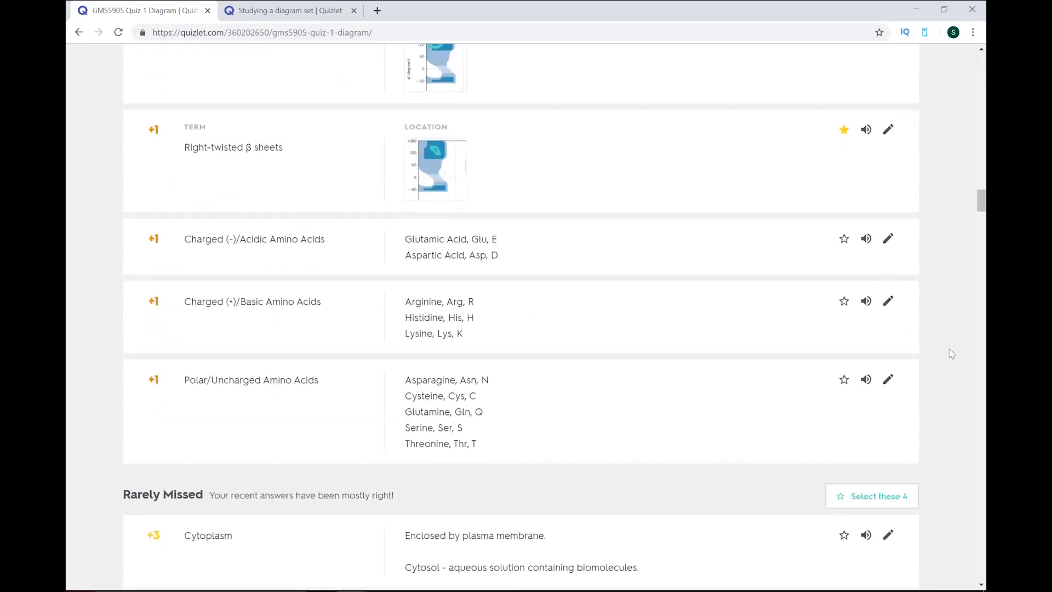
scroll(952, 354, "down", 20)
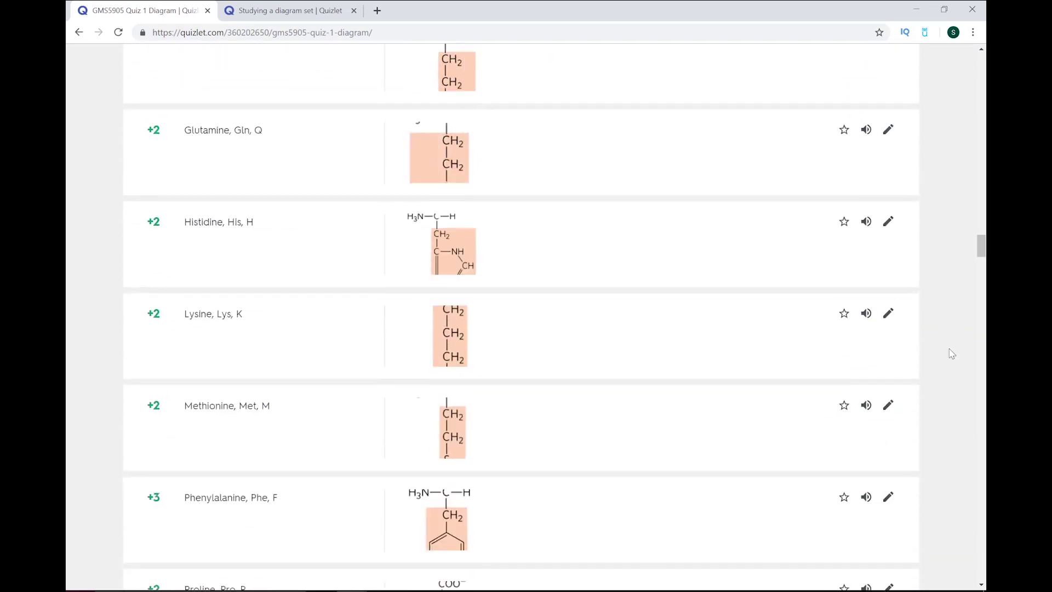
scroll(952, 354, "down", 20)
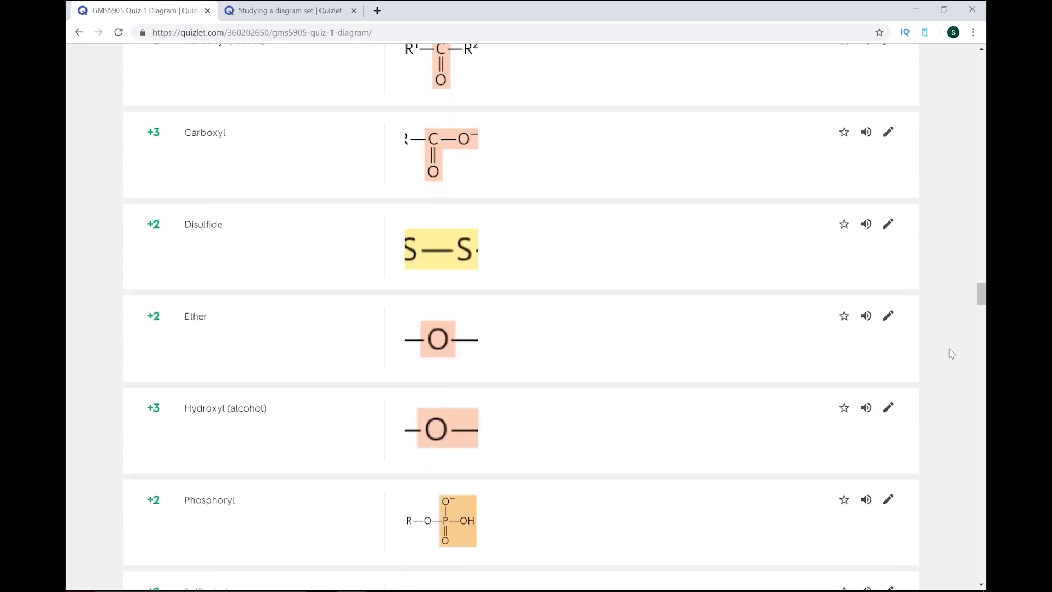
scroll(952, 353, "down", 20)
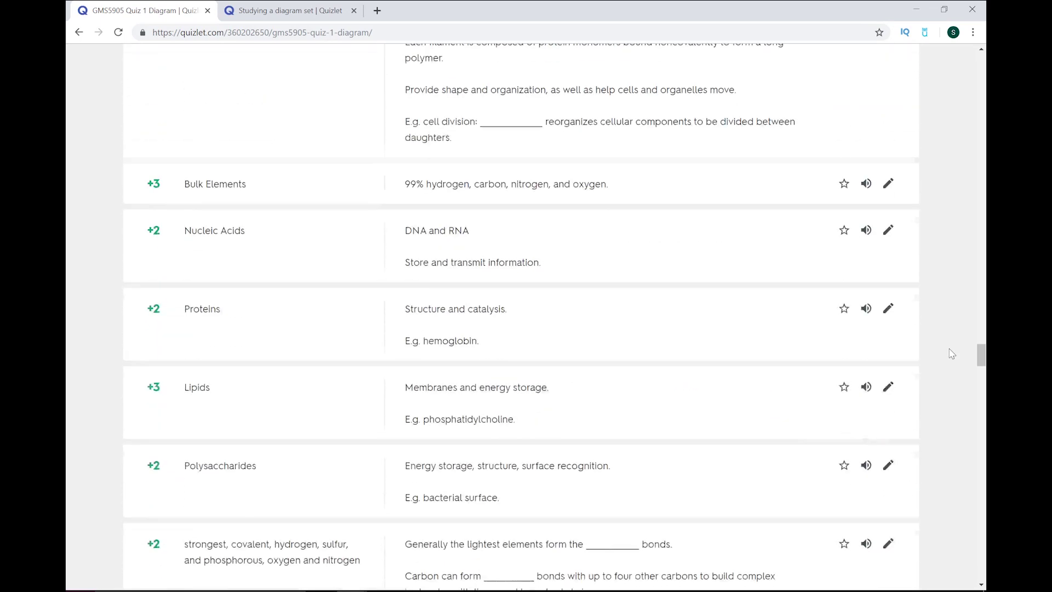
scroll(952, 353, "down", 20)
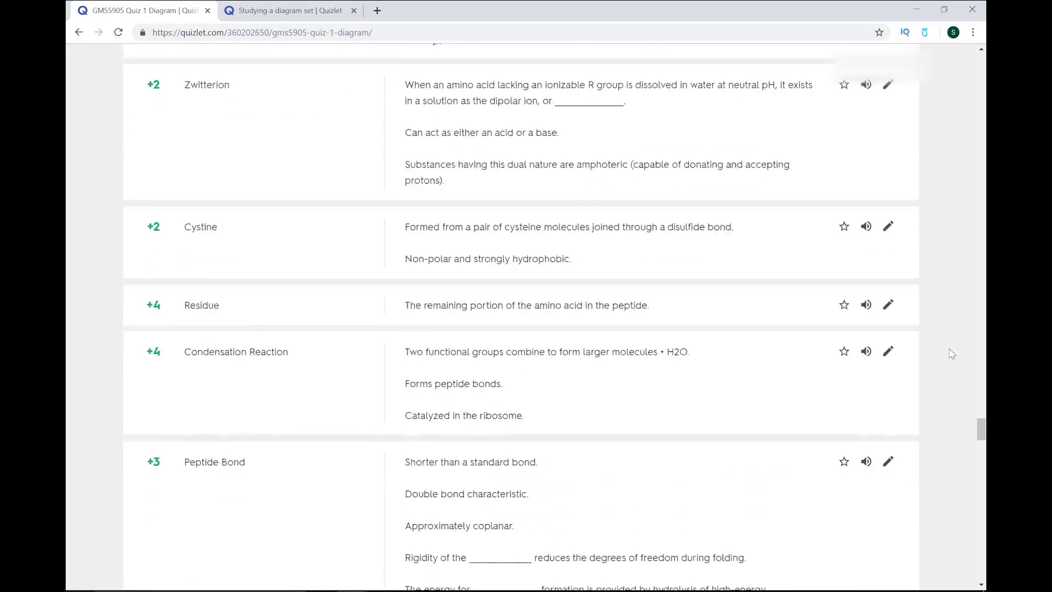
scroll(952, 353, "down", 15)
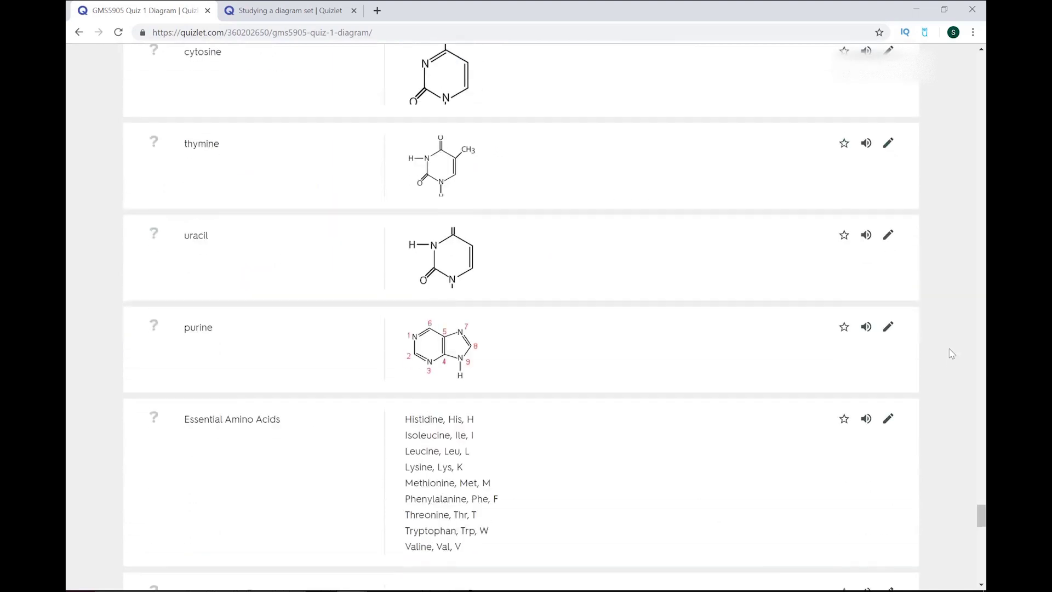
scroll(952, 354, "up", 3)
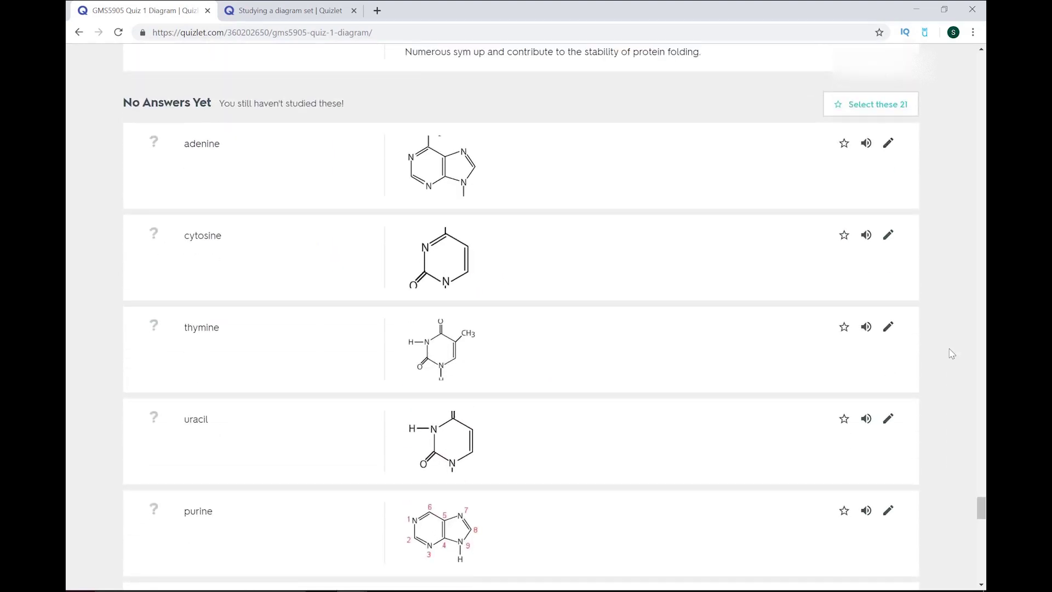
scroll(952, 353, "down", 20)
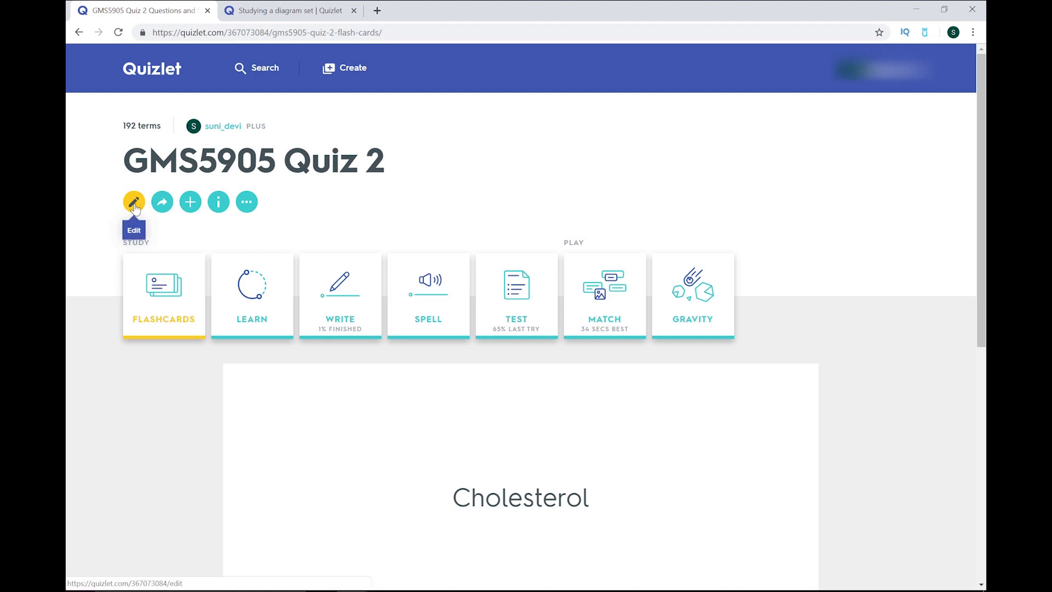
Step: Edit GMS5905 Quiz 2, add card 193 at the bottom, and set its term to Glycogen
left_click(134, 203)
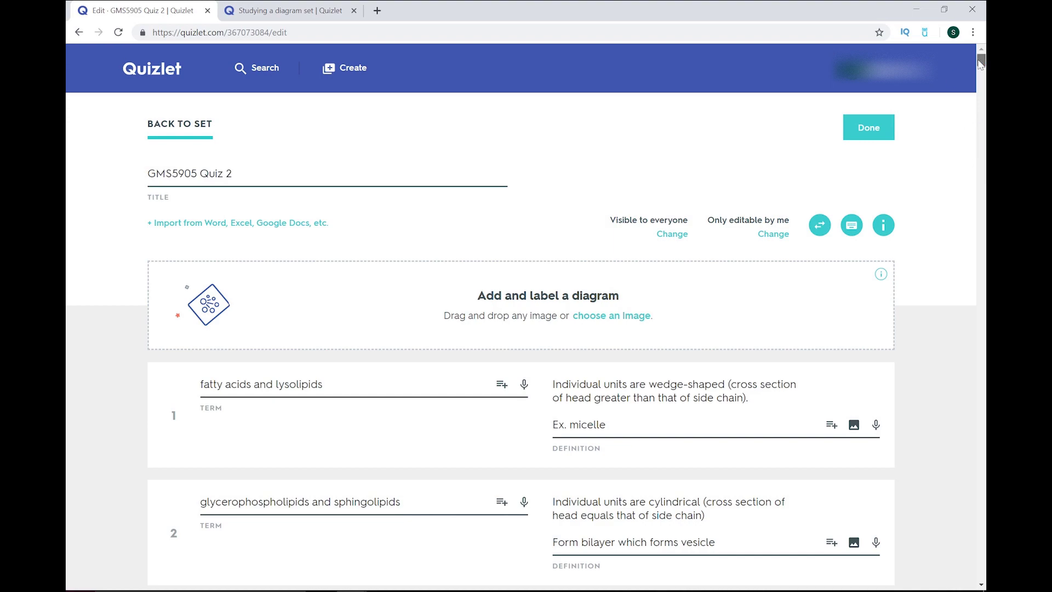
left_click_drag(981, 62, 981, 573)
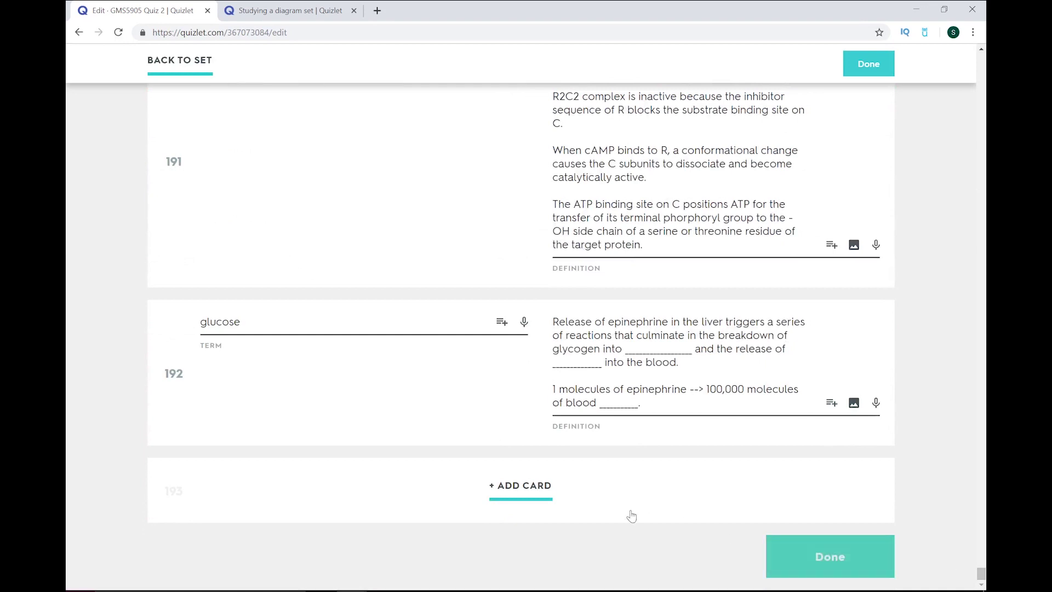
left_click(526, 488)
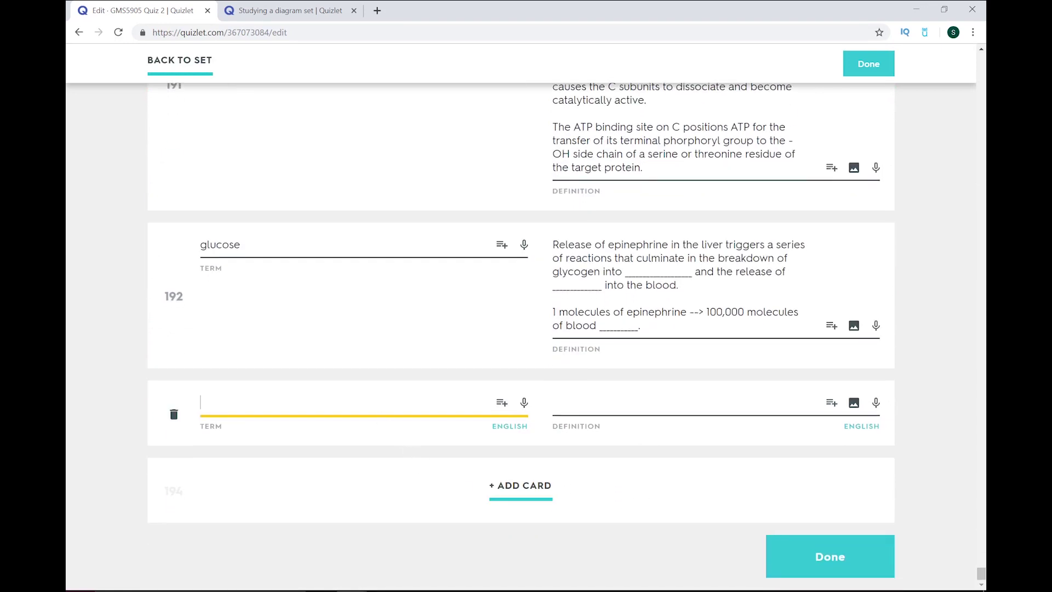
type("glyco")
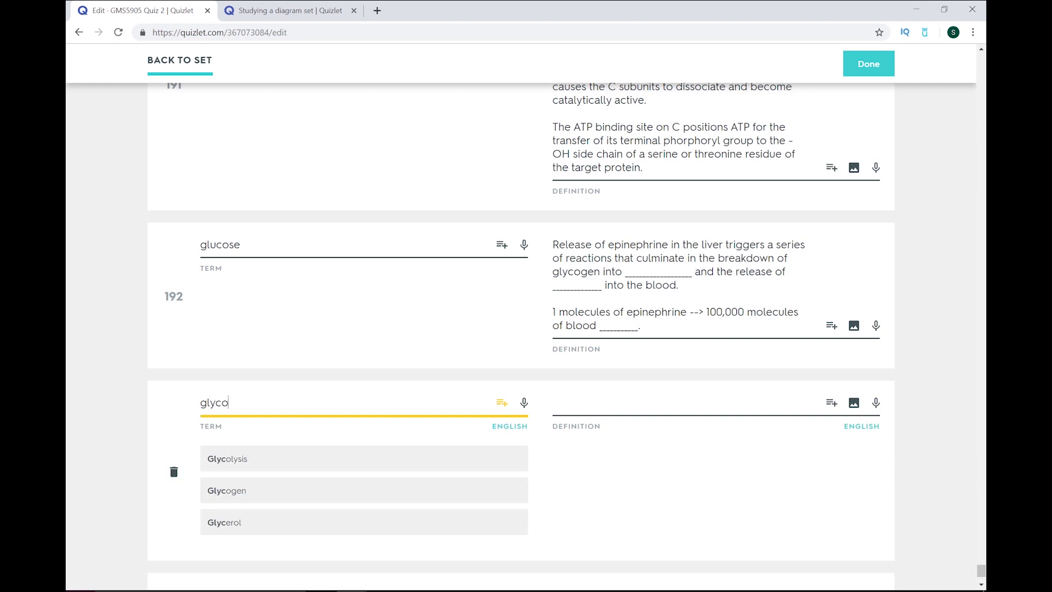
type("gen")
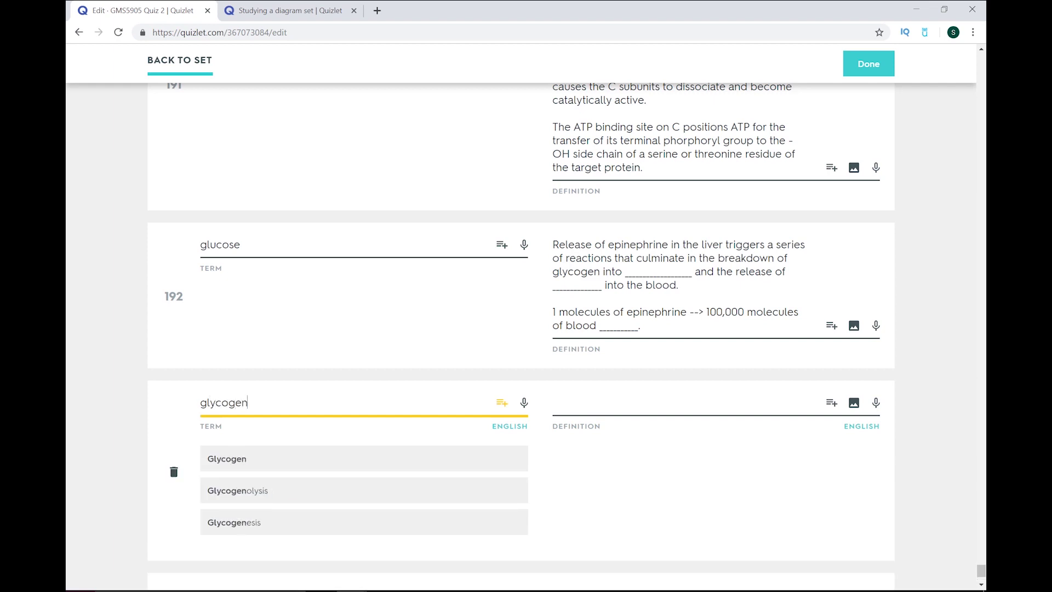
left_click(354, 461)
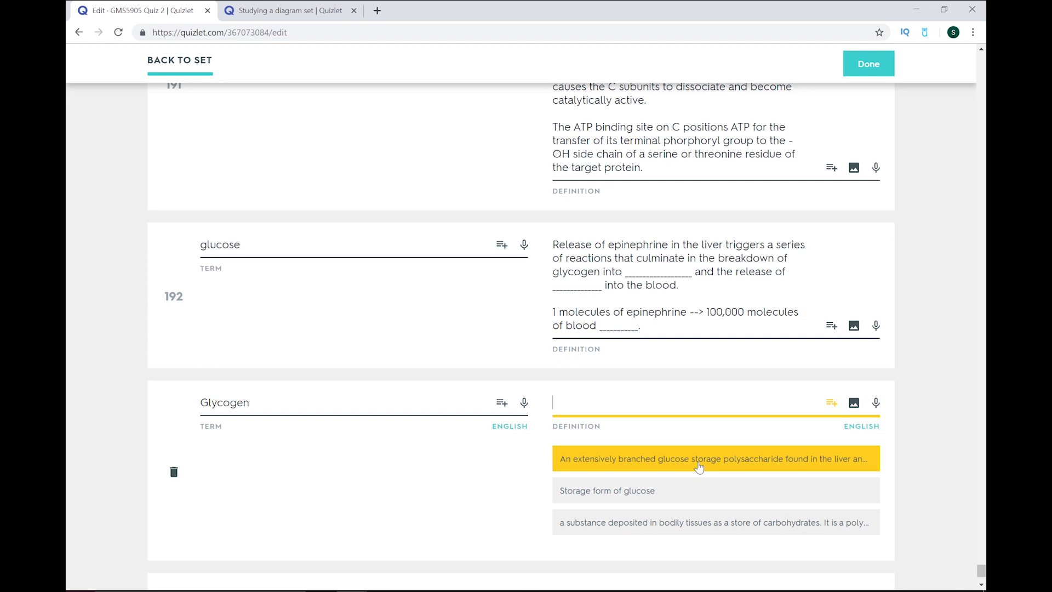
Step: Search images for the Glycogen definition and page through several result sets
left_click(855, 405)
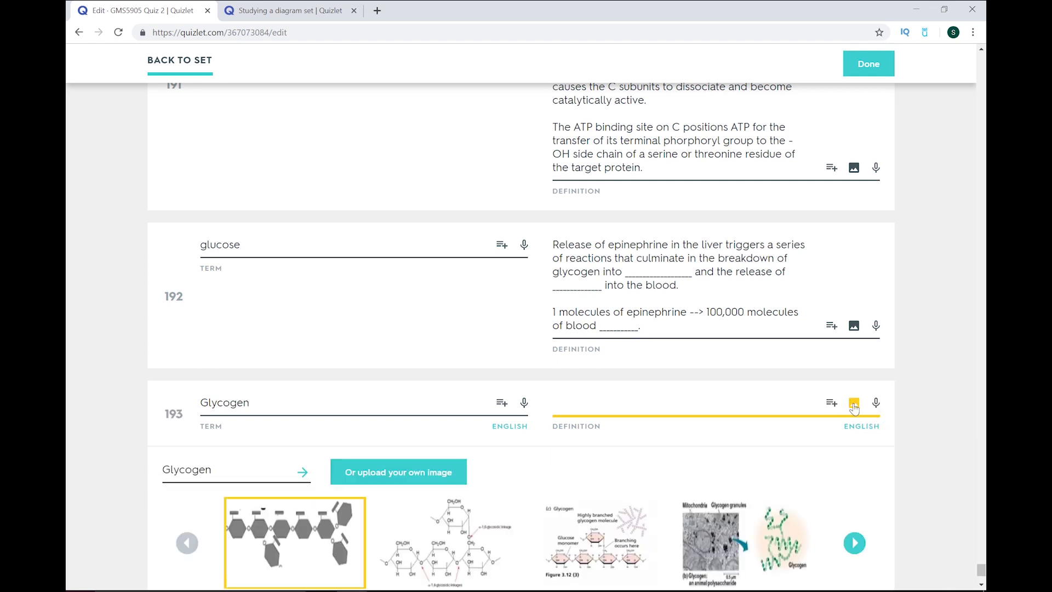
scroll(917, 428, "down", 2)
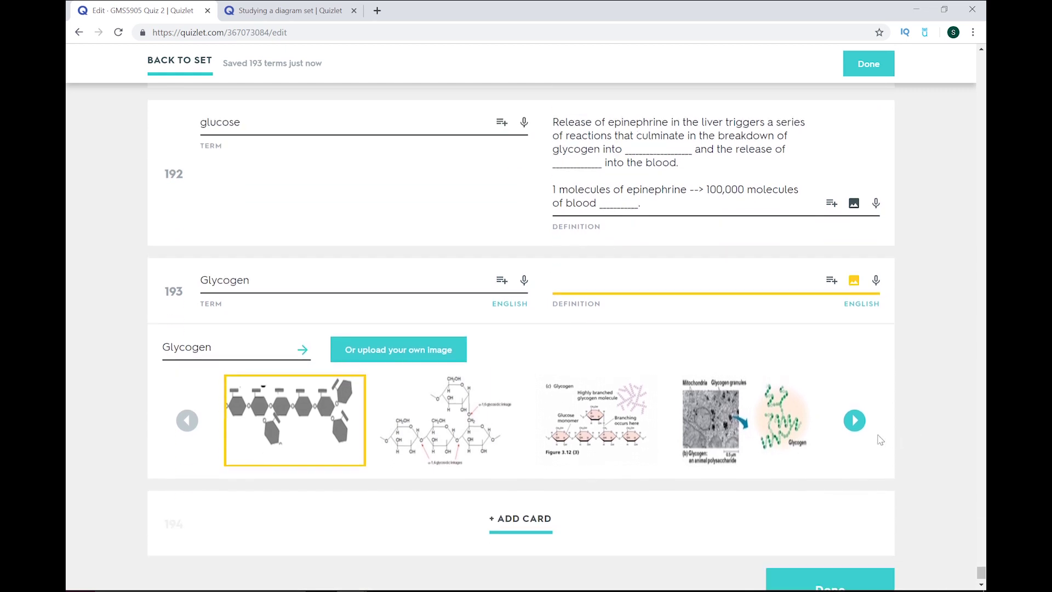
left_click(859, 427)
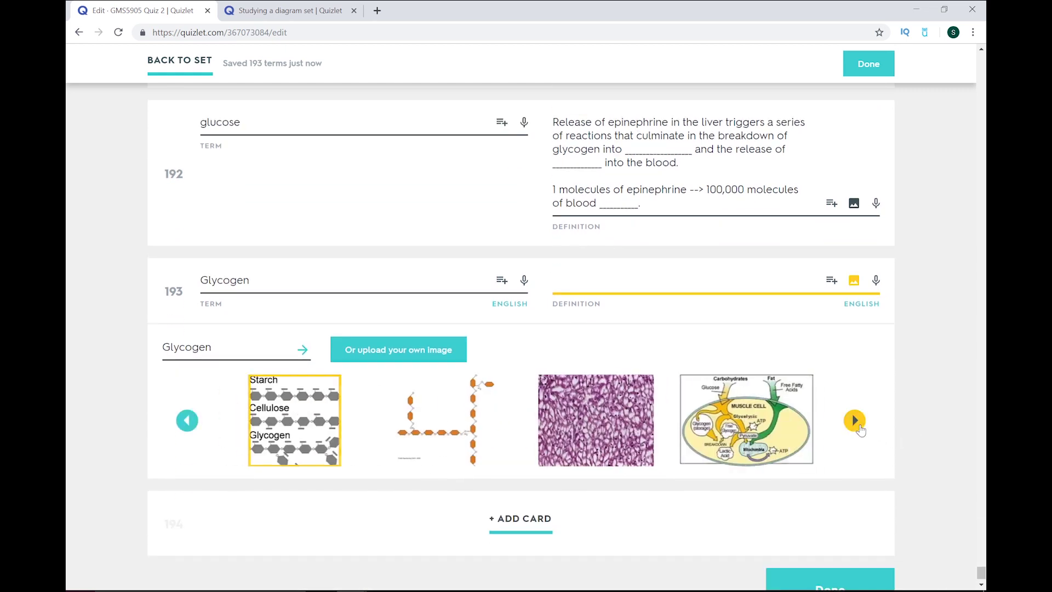
left_click(858, 427)
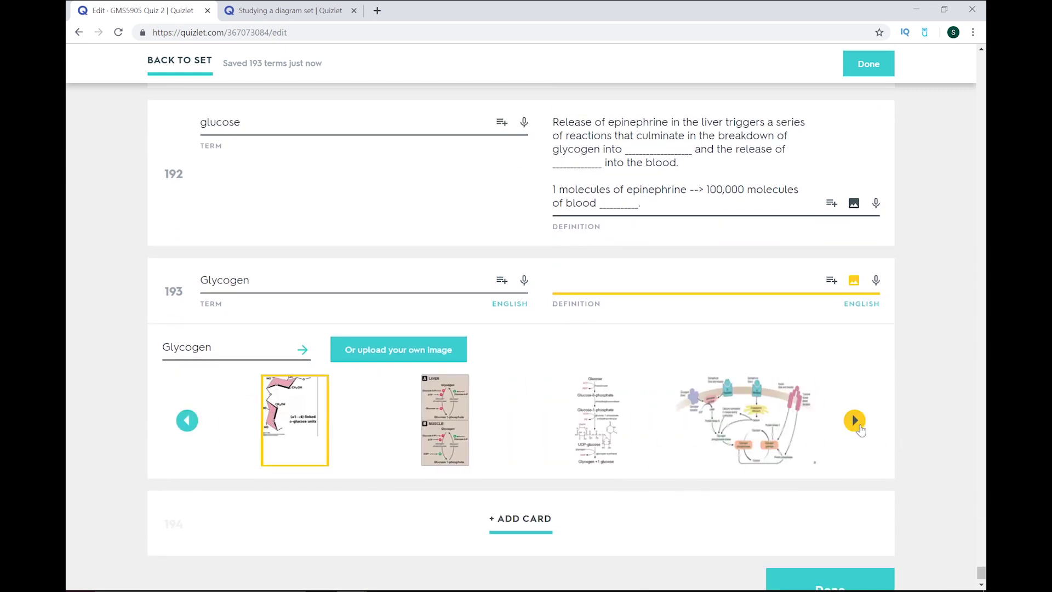
left_click(859, 427)
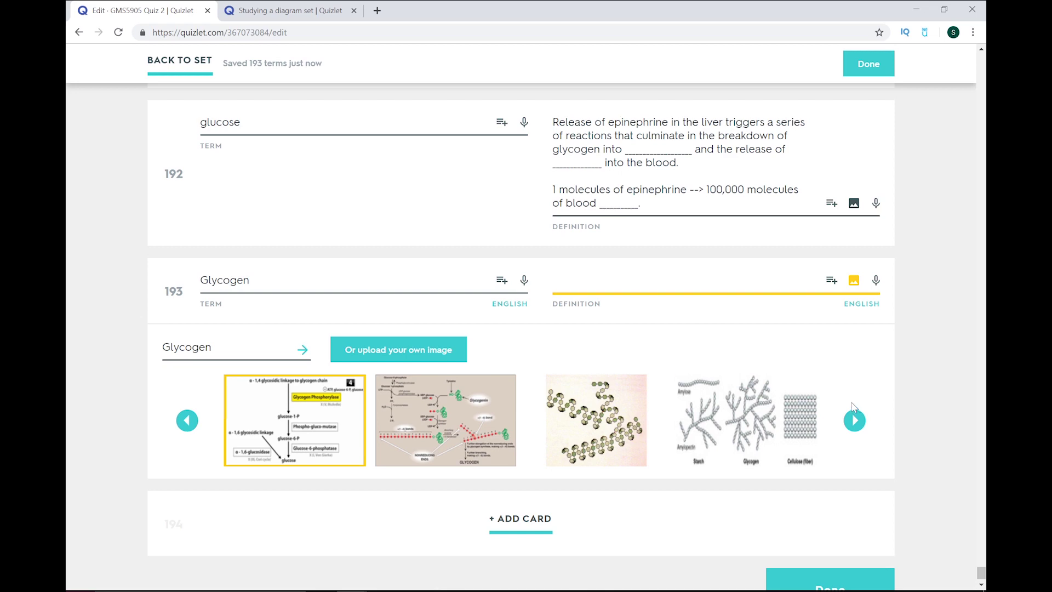
Step: Apply the first suggested glucose-storage polysaccharide definition to Glycogen, then delete the card
left_click(854, 281)
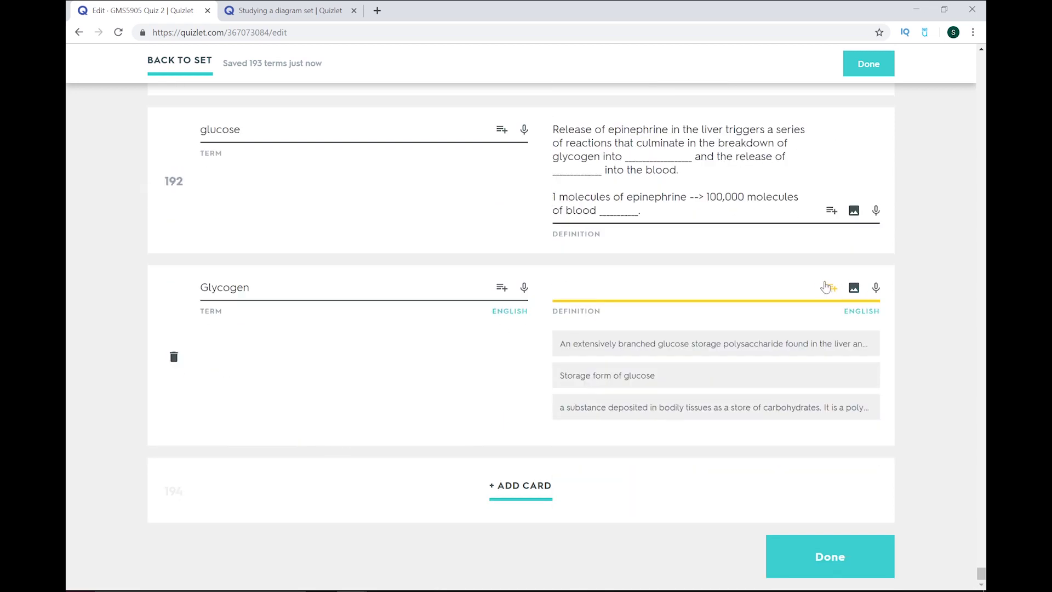
left_click(695, 345)
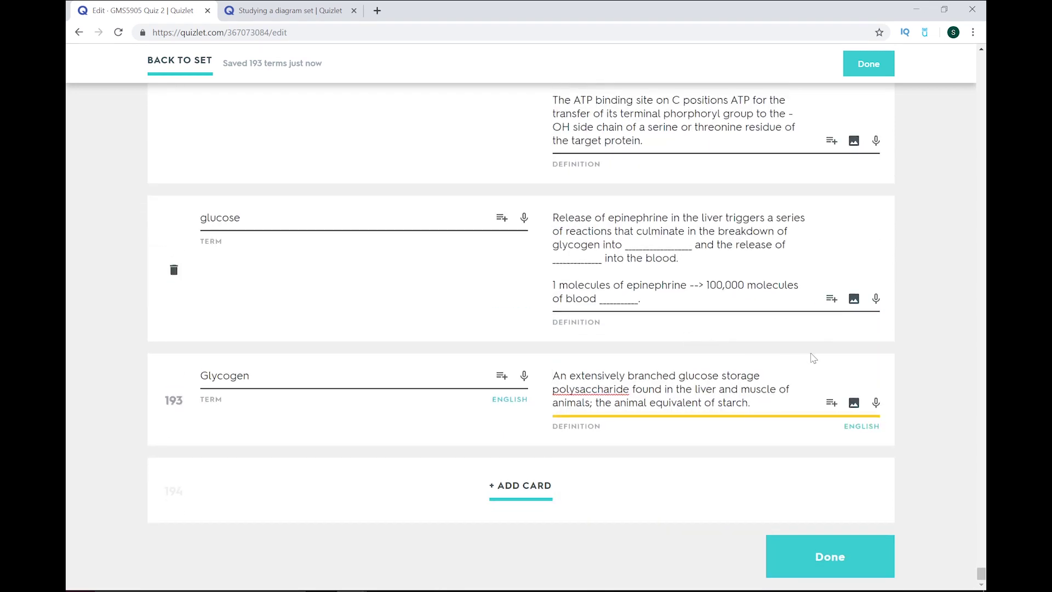
left_click(912, 399)
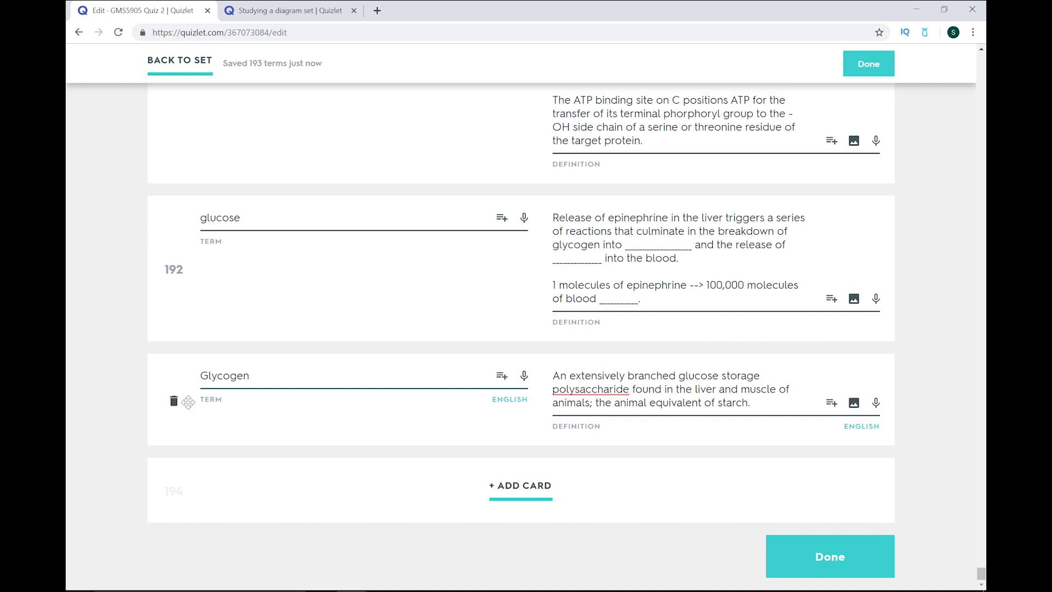
left_click(174, 404)
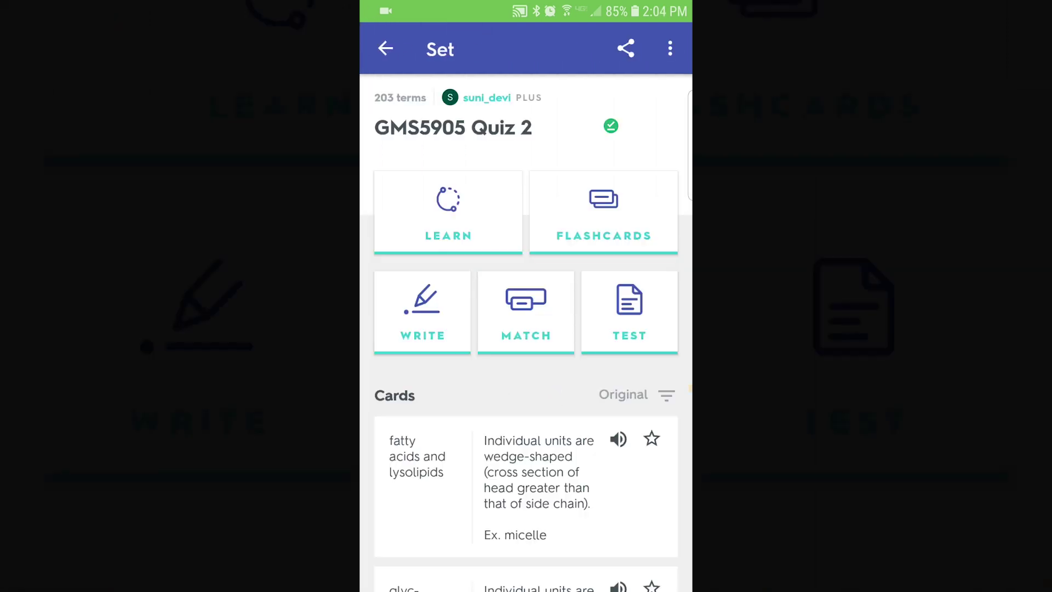
Step: In the mobile app, add a Glycogen card defined as 'Storage form of glucose' to Quiz 2 and save
left_click(670, 49)
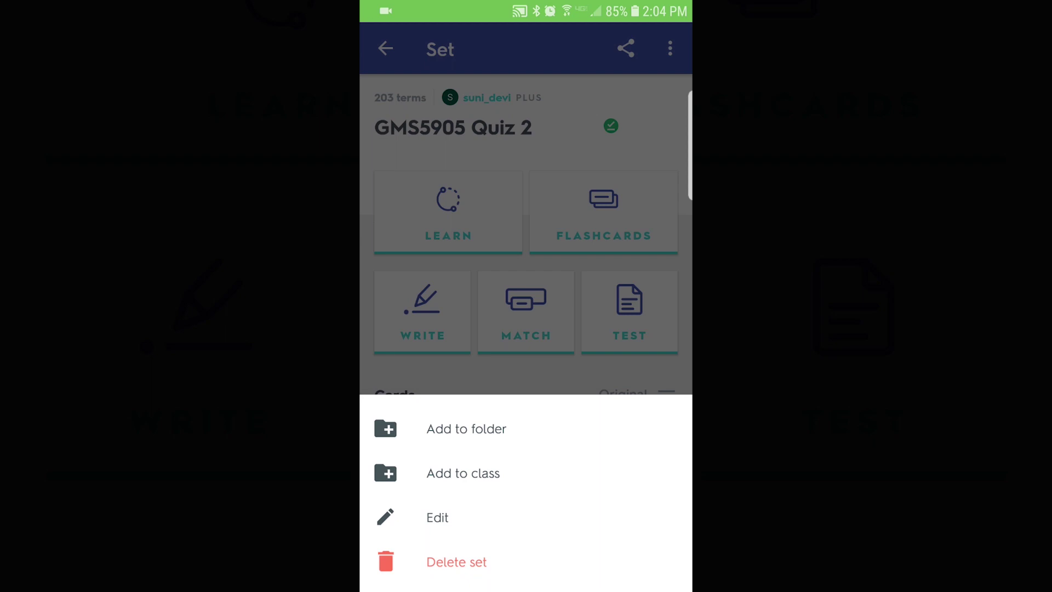
left_click(438, 518)
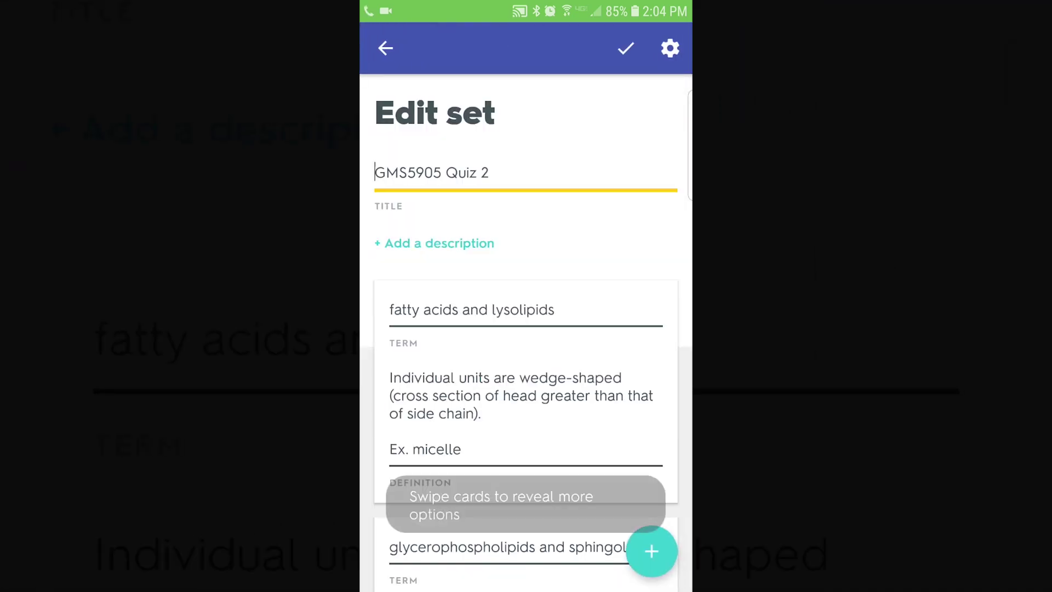
scroll(526, 329, "down", 10)
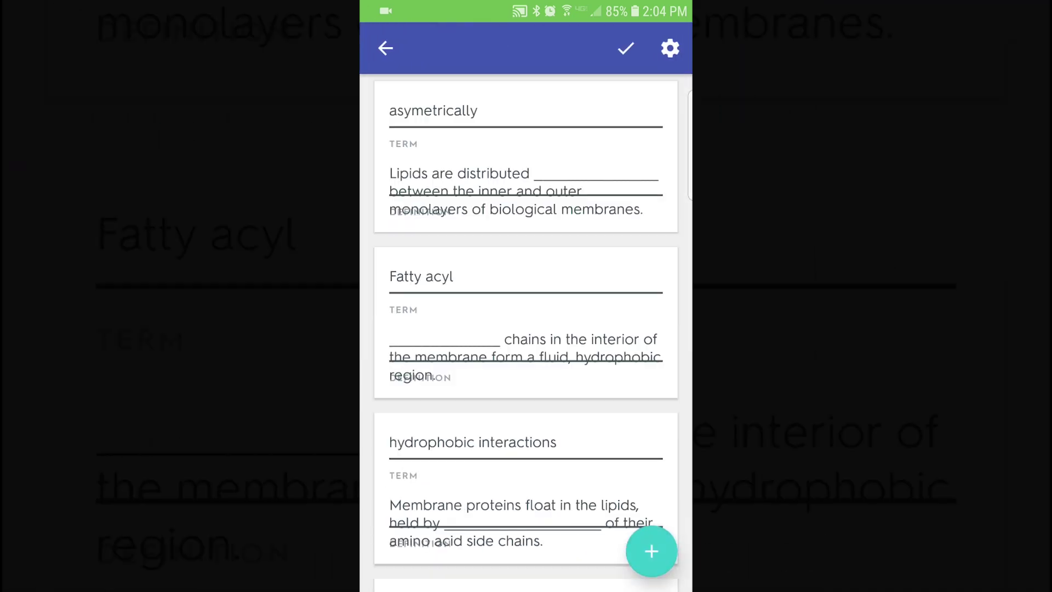
left_click(651, 551)
type("Gly")
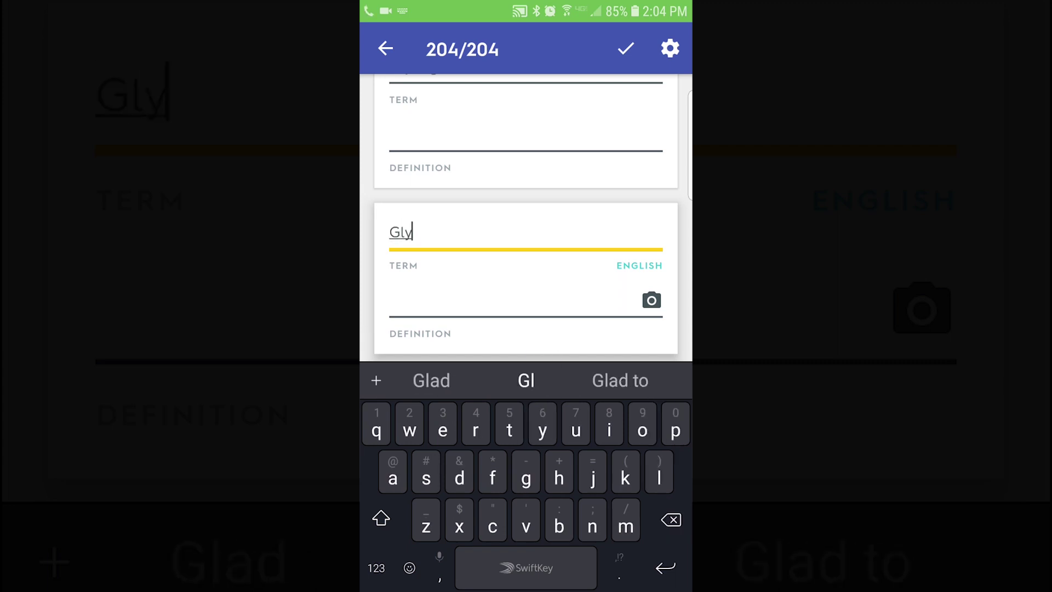
type("cogen")
key("Return")
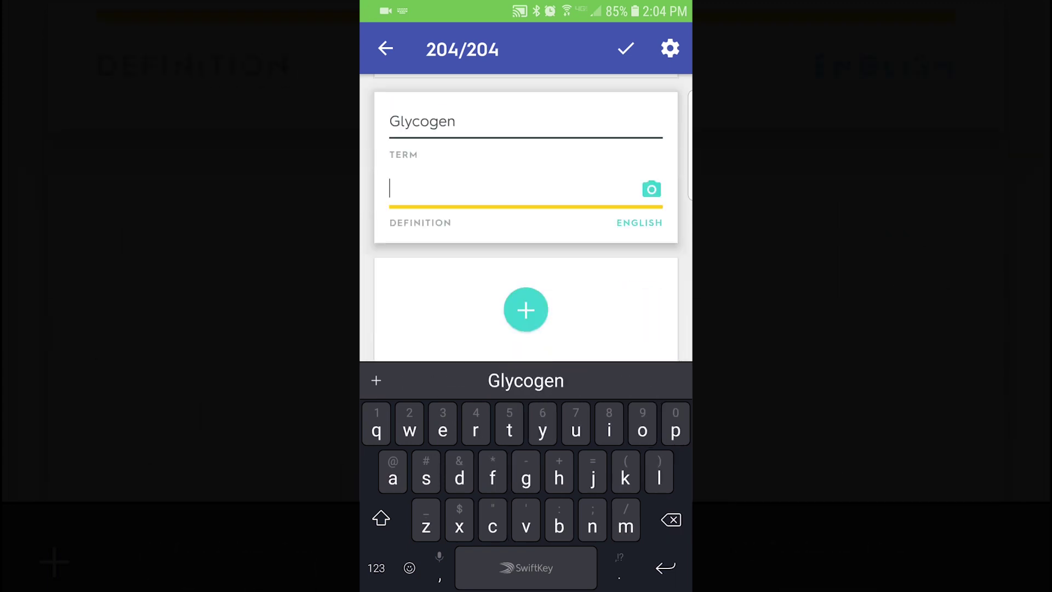
left_click(466, 305)
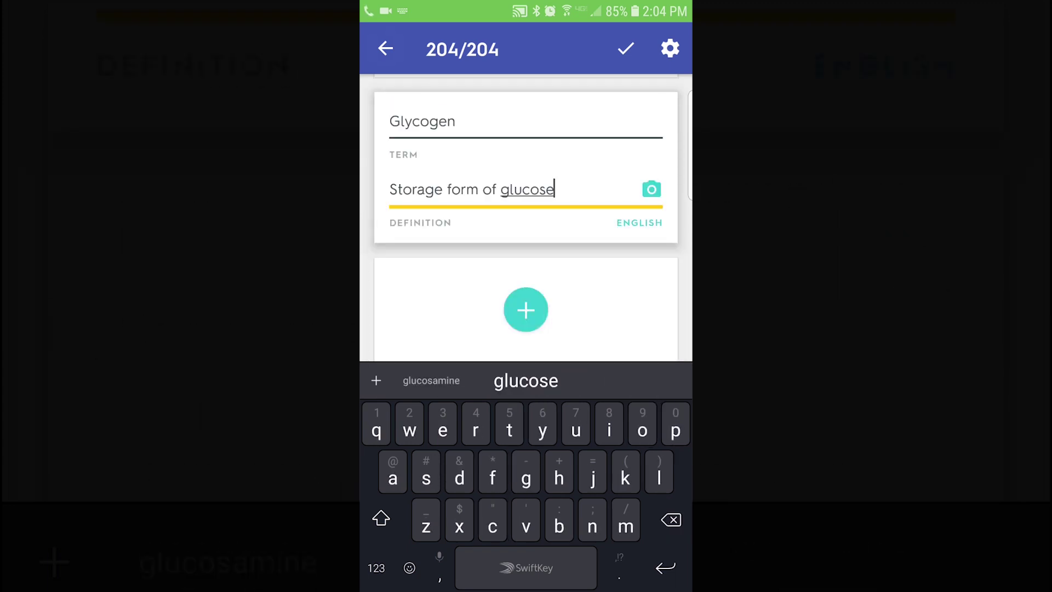
left_click(386, 49)
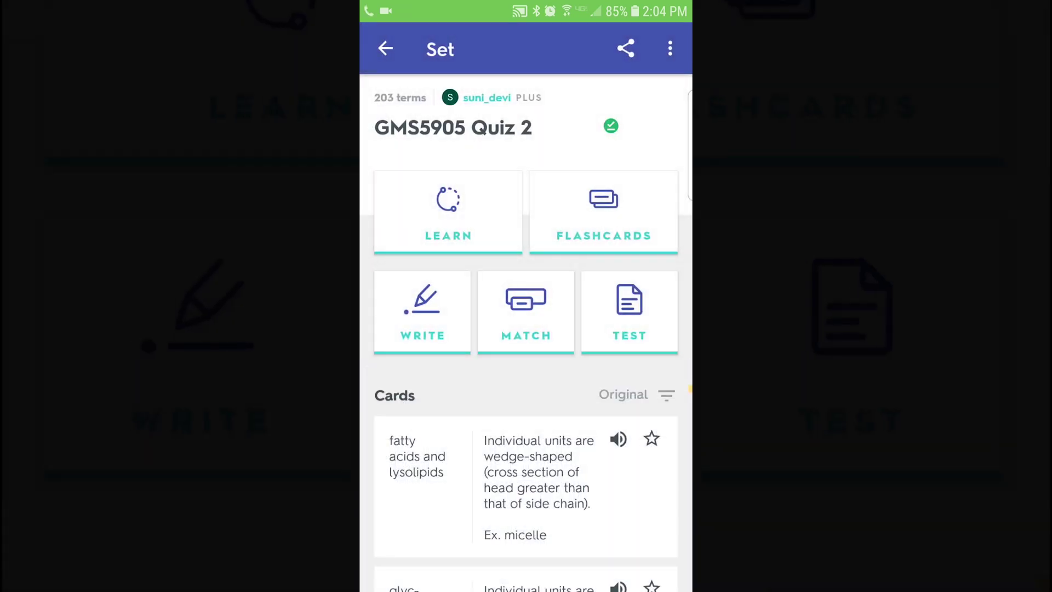
Step: Start Learn mode for Quiz 2, continue past the welcome back message, and exit
left_click(449, 211)
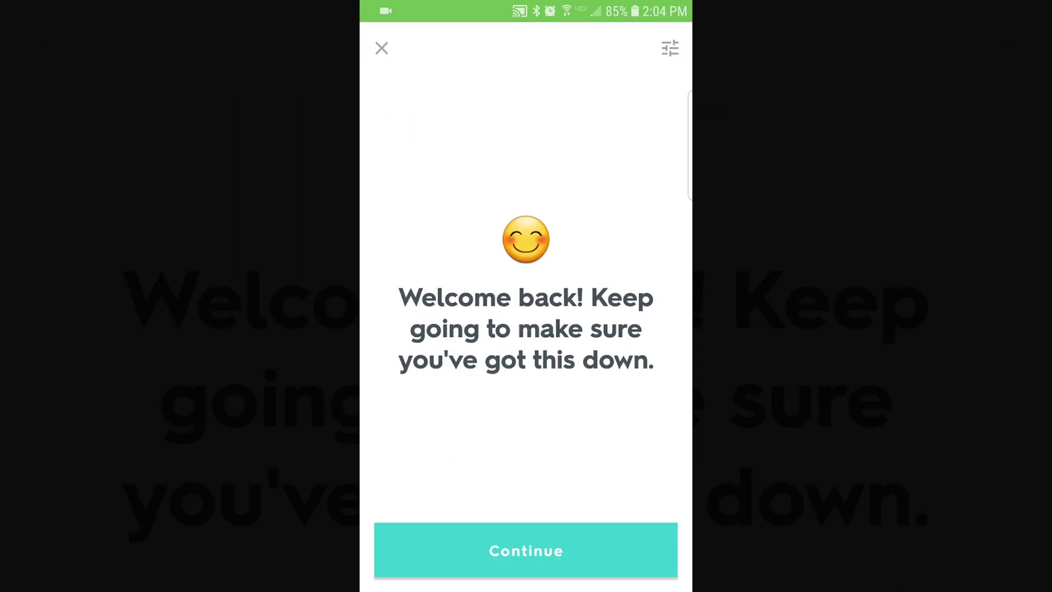
left_click(526, 550)
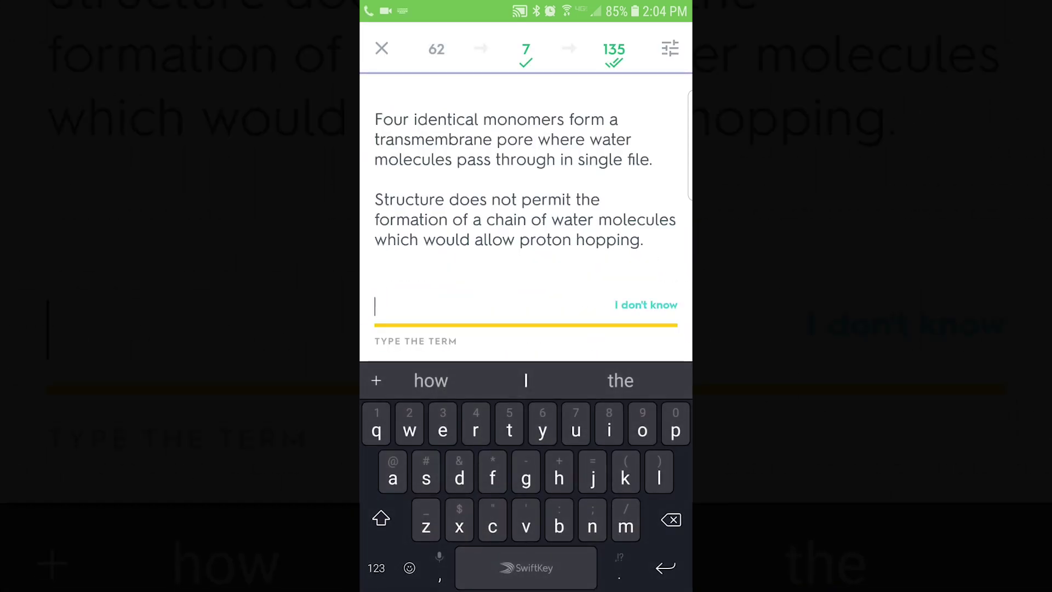
left_click(382, 49)
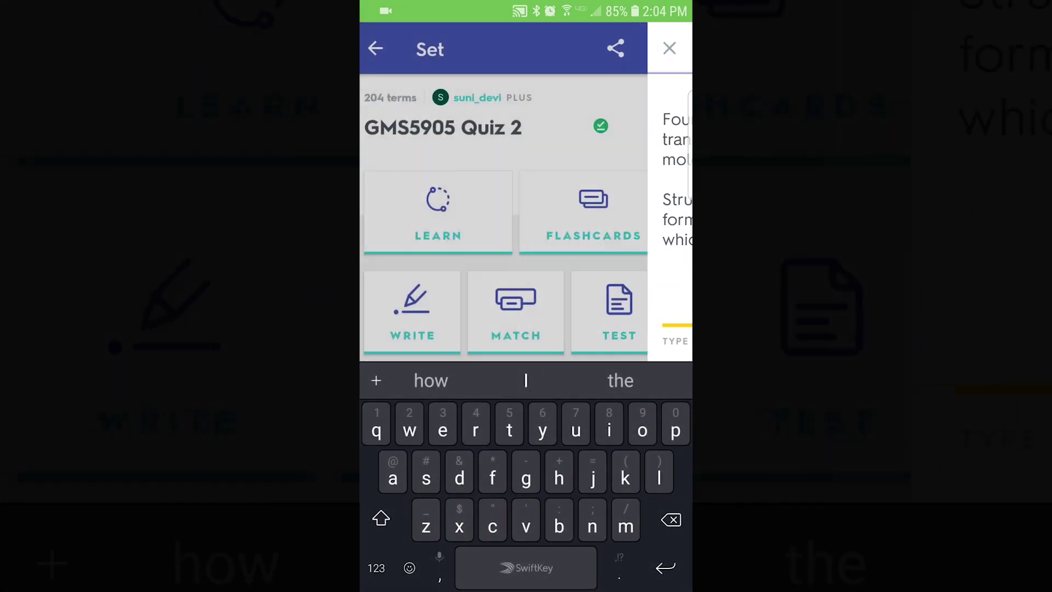
Step: Open Flashcards, flip to the next card, and close back to the set
left_click(603, 213)
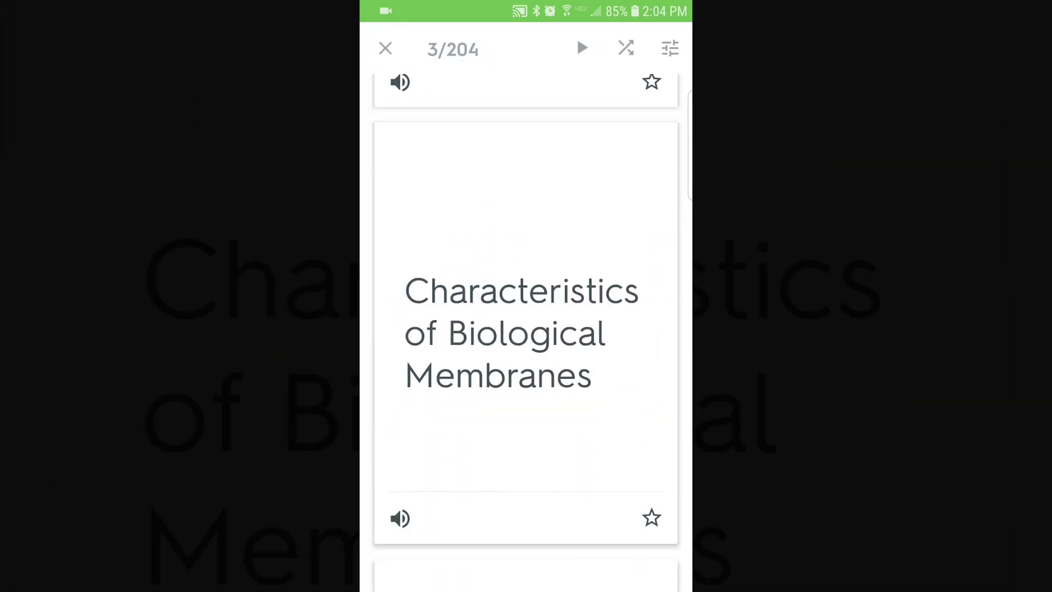
left_click(526, 329)
left_click(526, 328)
left_click(385, 49)
Step: Try Write mode briefly, then bring up the Match game's ready screen
left_click(421, 310)
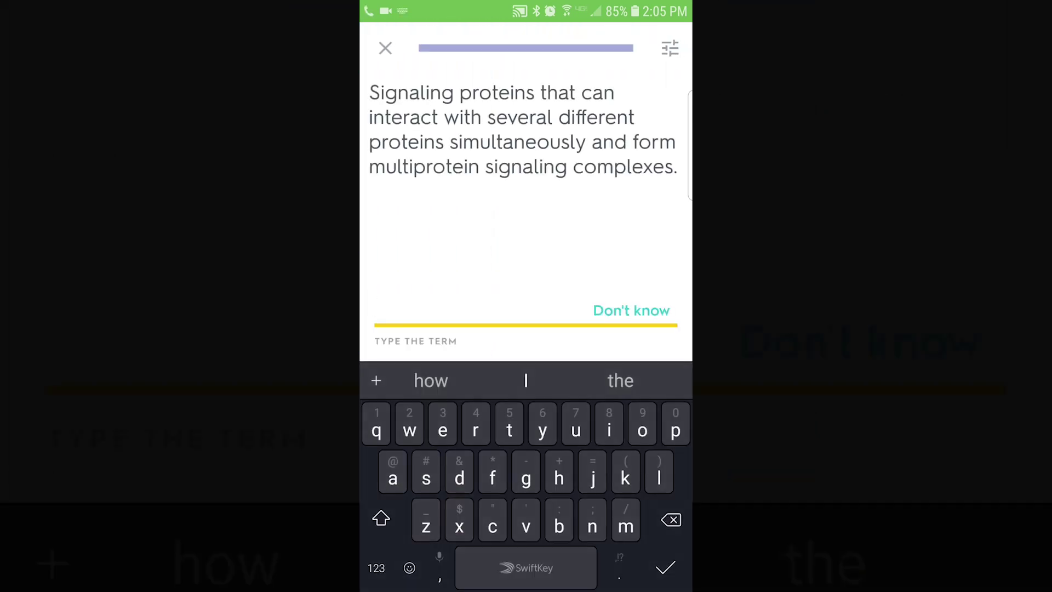
left_click(385, 49)
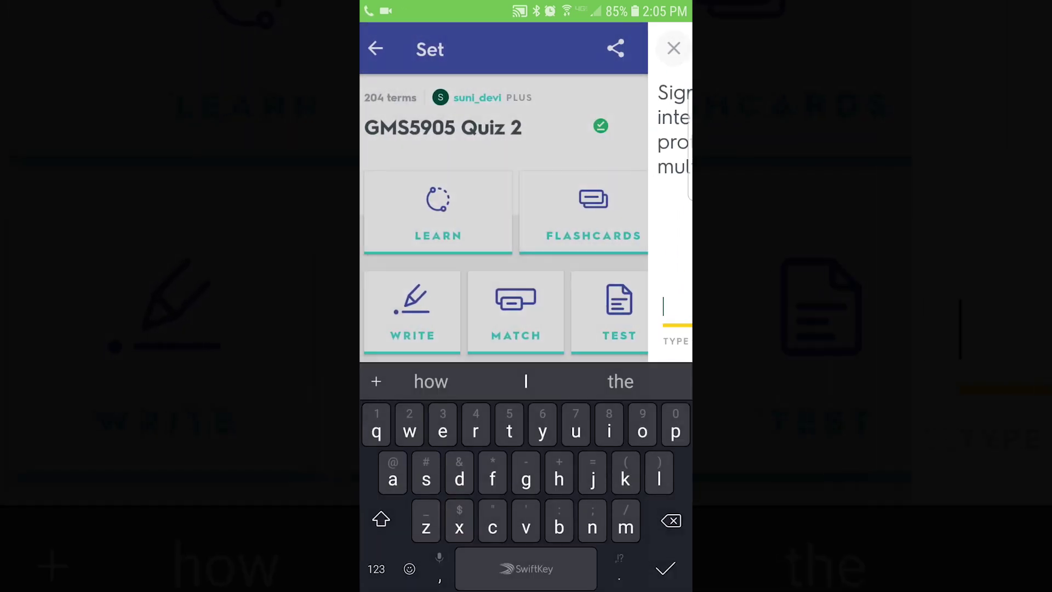
left_click(526, 312)
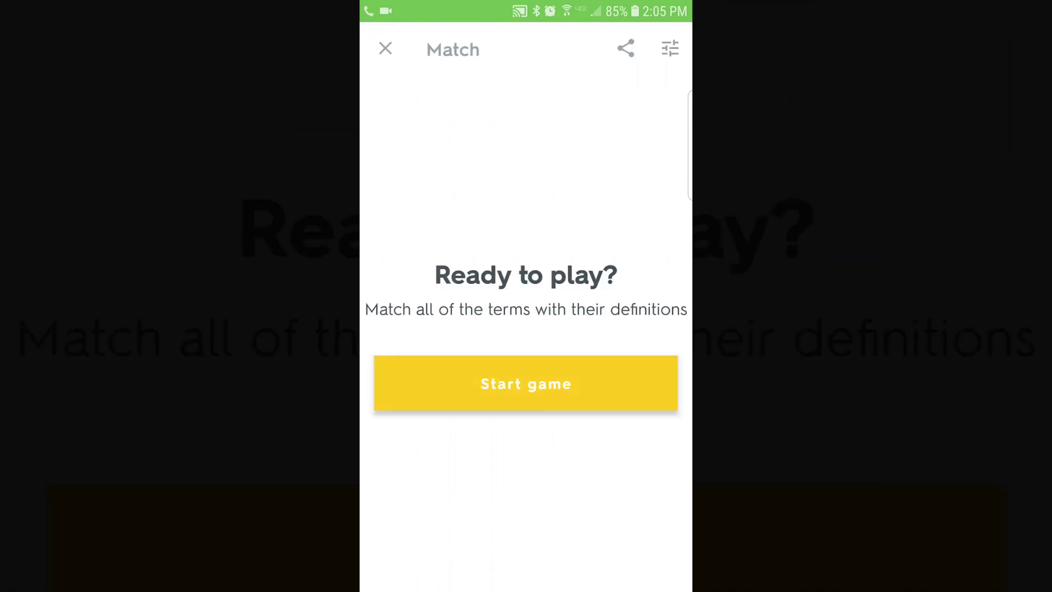
Step: Start Match, pick one tile, and quit the game
left_click(527, 383)
left_click(636, 396)
left_click(385, 48)
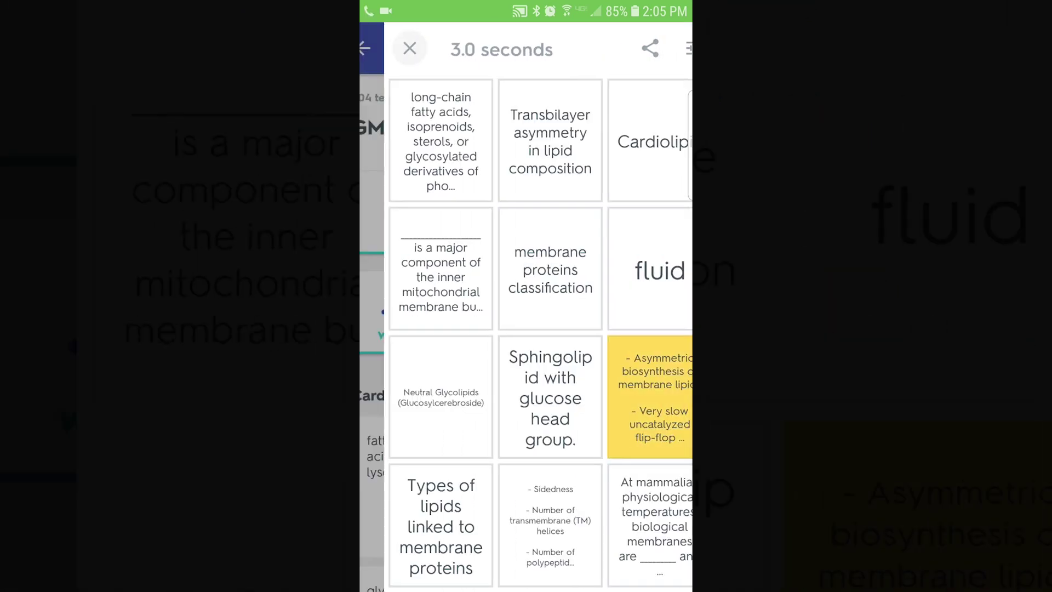
Step: Start a 20-question test, answer ion-selective K+ channel and fatty acyl, then try to exit
left_click(629, 311)
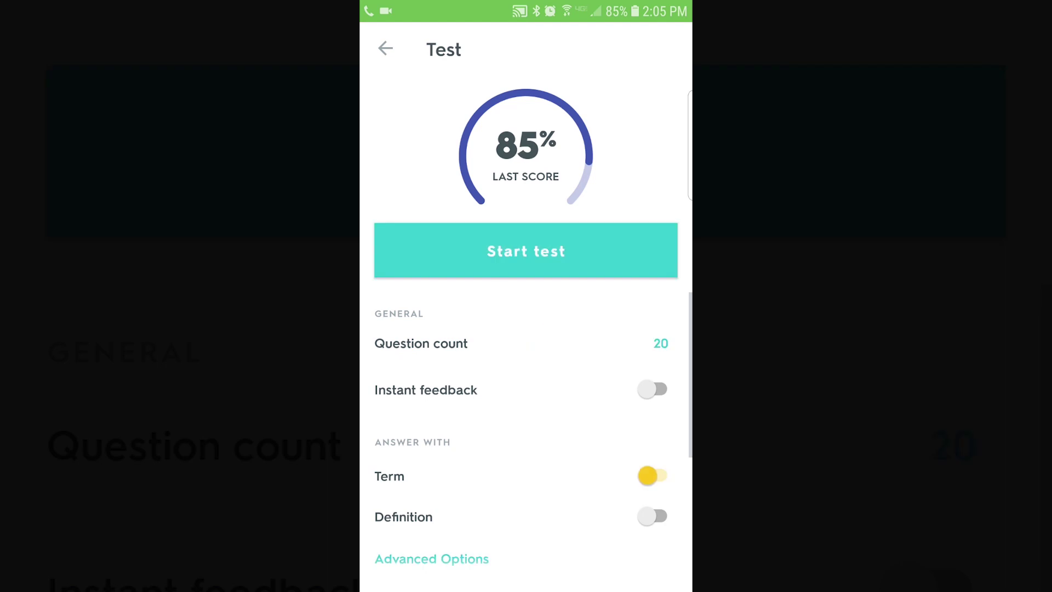
left_click(526, 251)
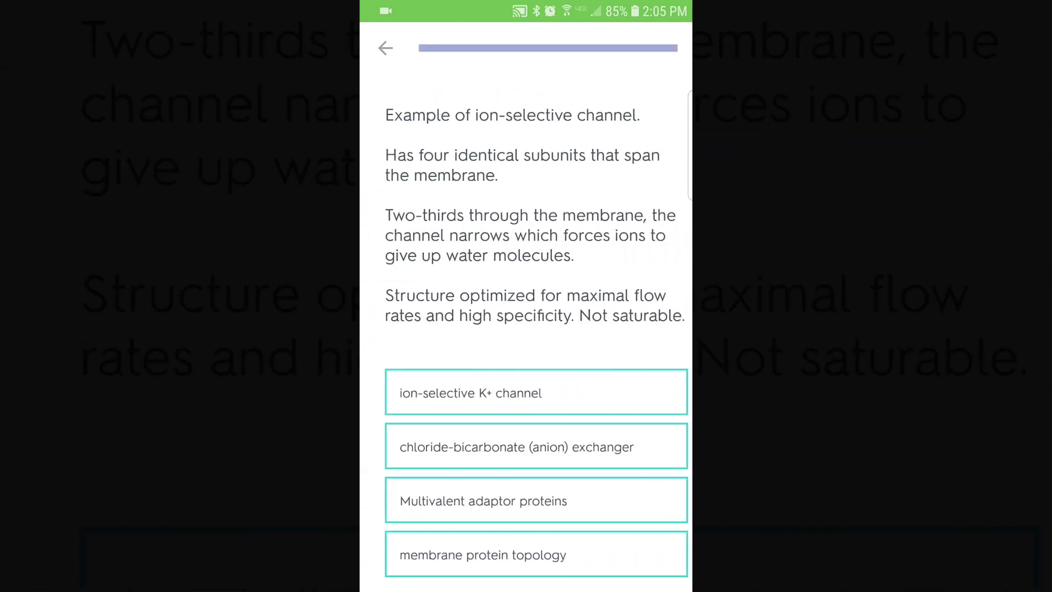
left_click(461, 392)
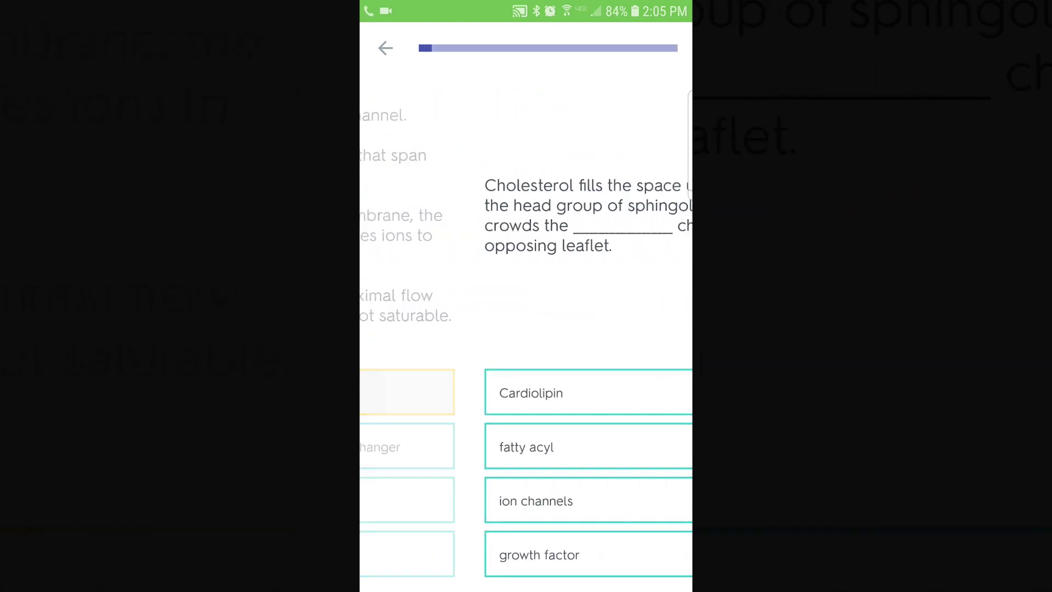
left_click(526, 446)
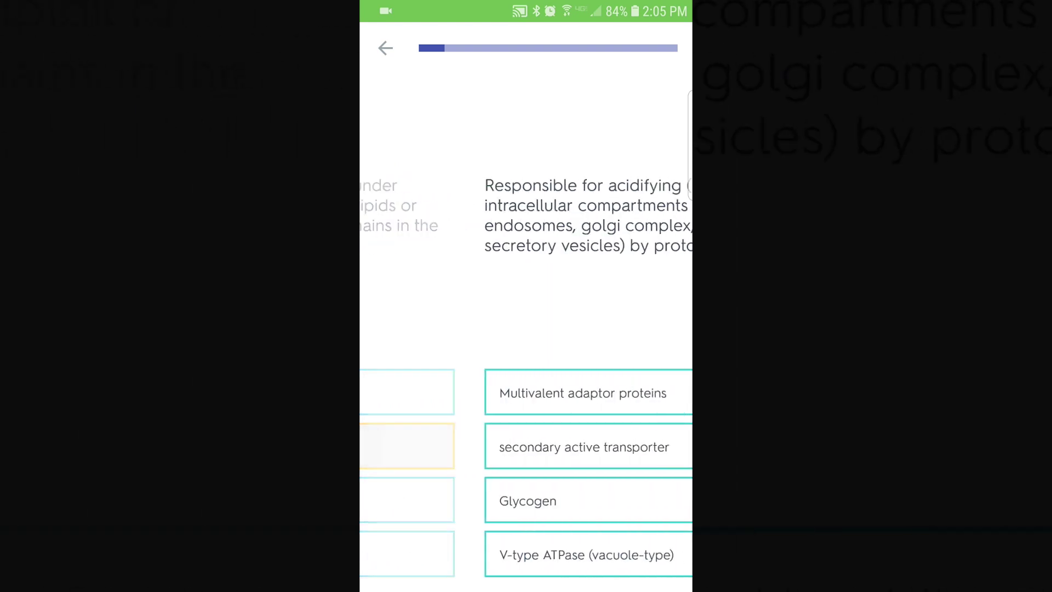
left_click(386, 48)
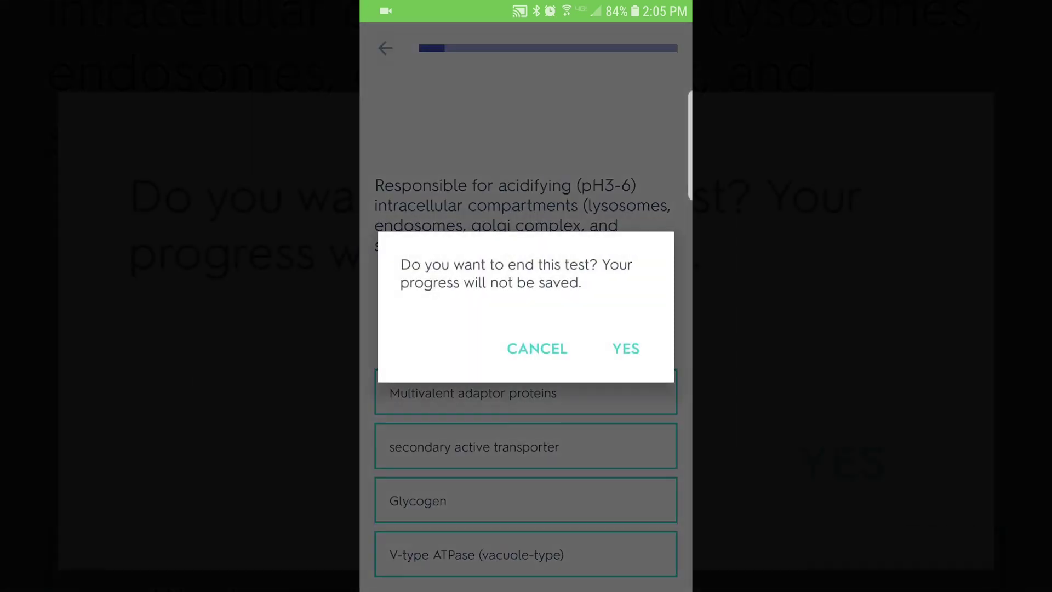